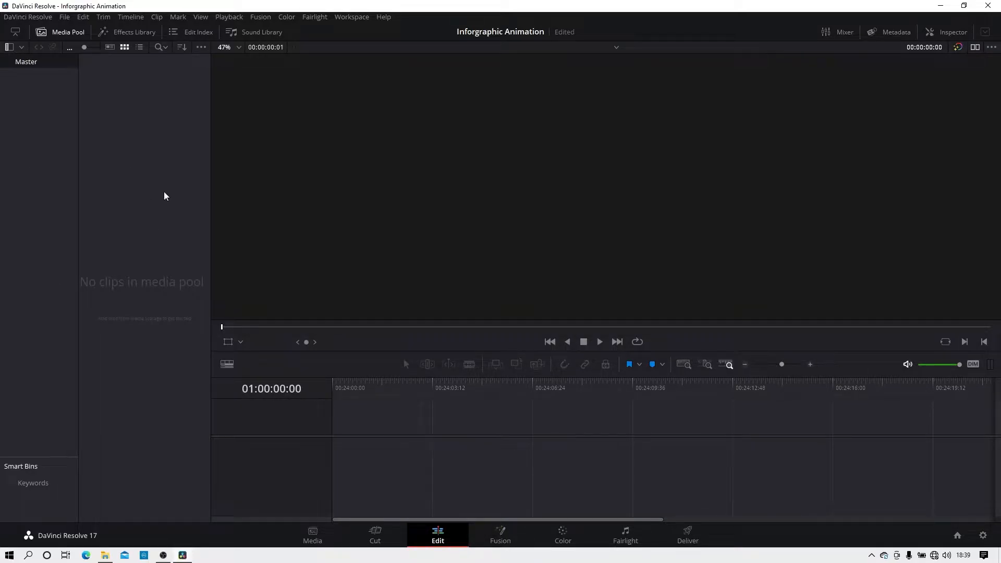
Create a new Fusion composition in the media pool with the clip name Fusion Comp.
{"action": "right_click", "coordinate": [133, 154]}
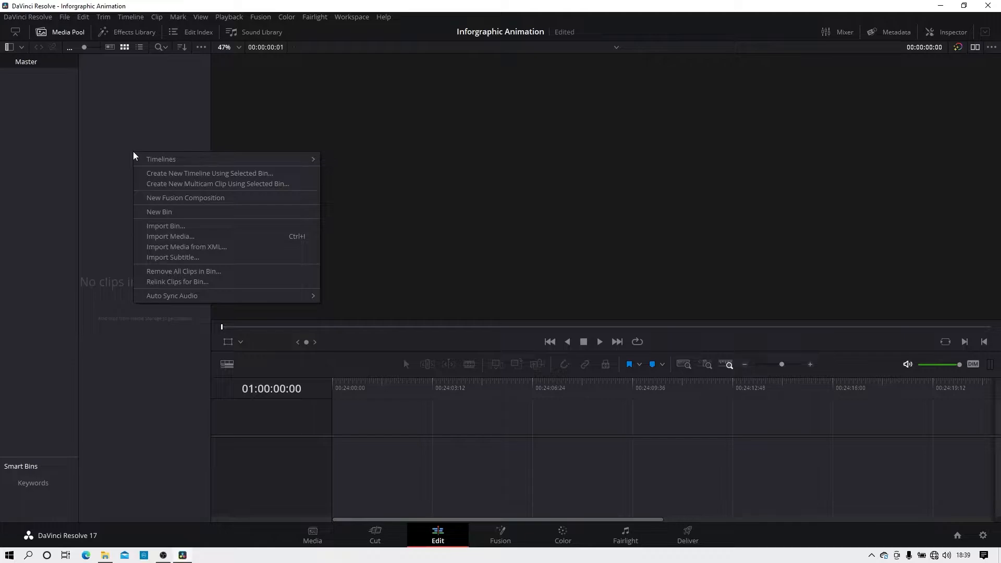
{"action": "left_click", "coordinate": [167, 199]}
{"action": "left_click_drag", "start_coordinate": [540, 275], "coordinate": [513, 277]}
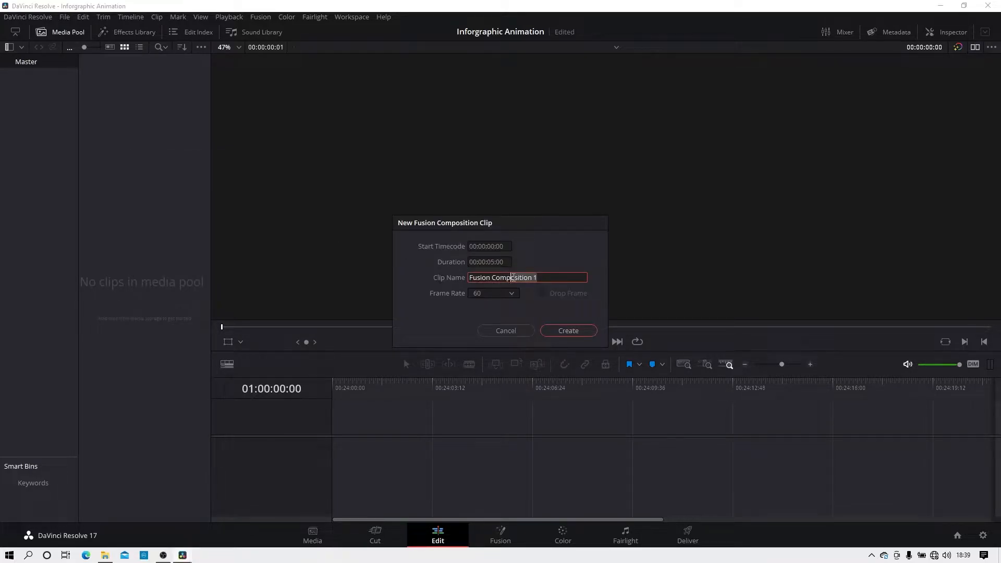
{"action": "key", "text": "BackSpace"}
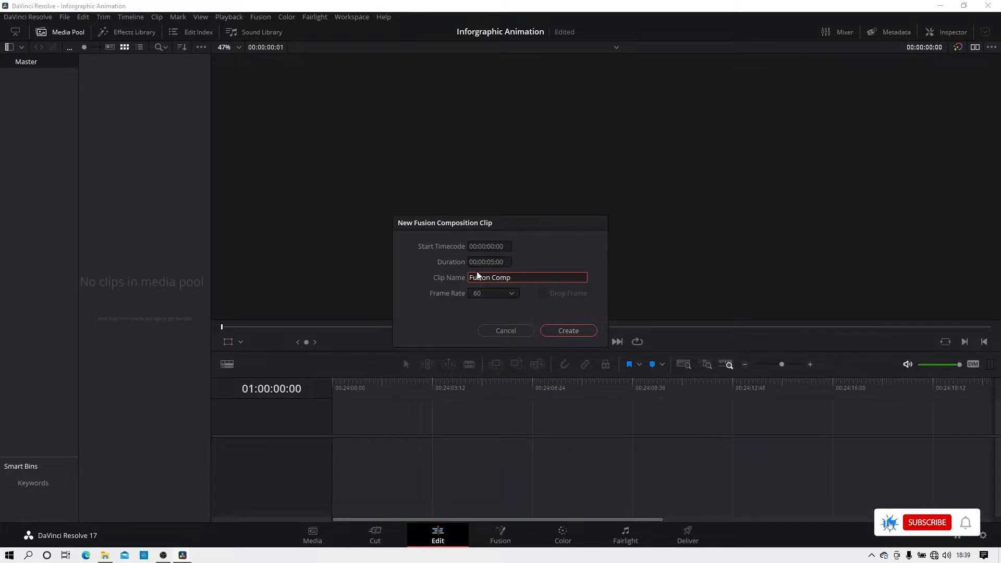
{"action": "left_click", "coordinate": [560, 333]}
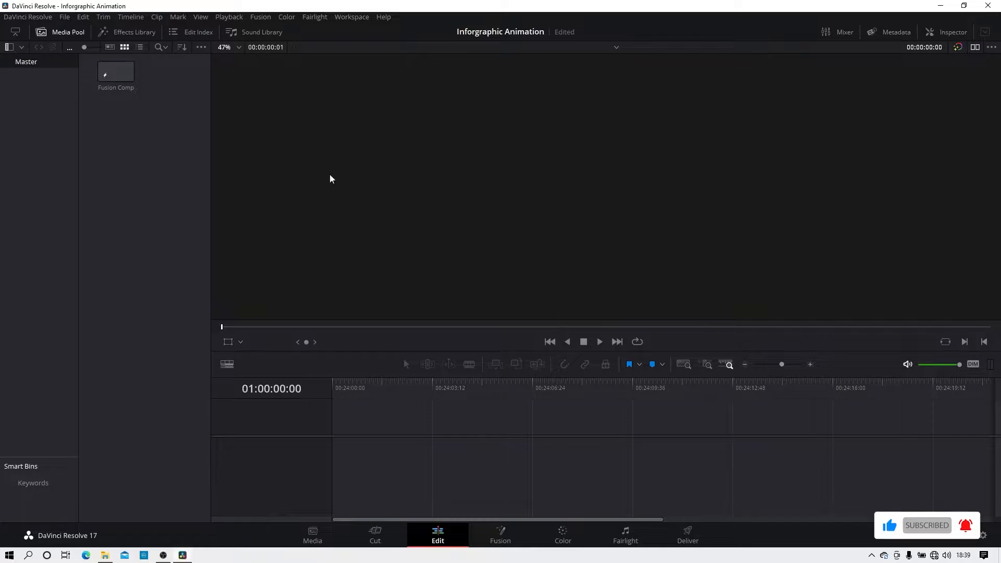
Place the Fusion Comp clip at the start of a new timeline and open it on the Fusion page.
{"action": "left_click_drag", "start_coordinate": [116, 73], "coordinate": [341, 414]}
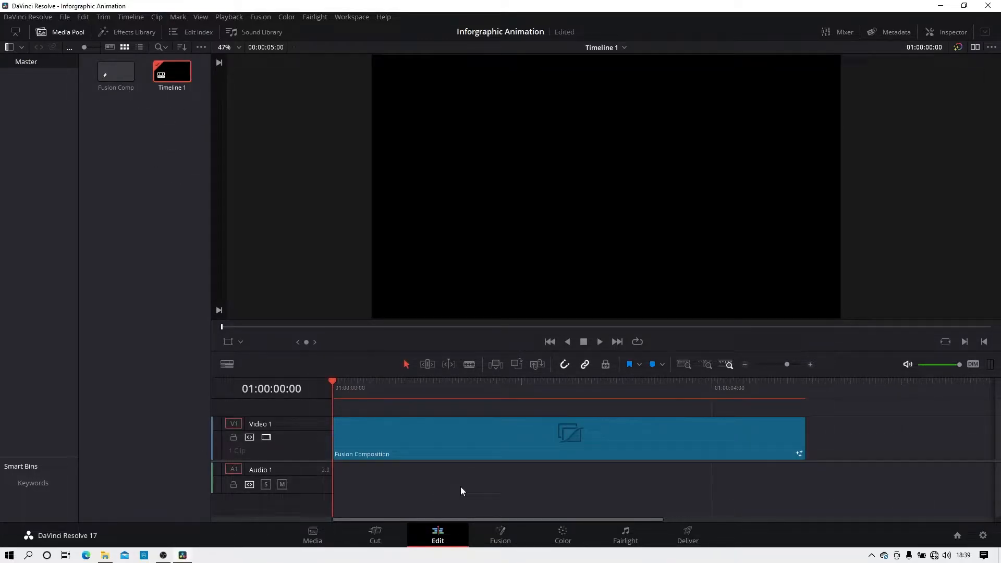
{"action": "left_click", "coordinate": [502, 535]}
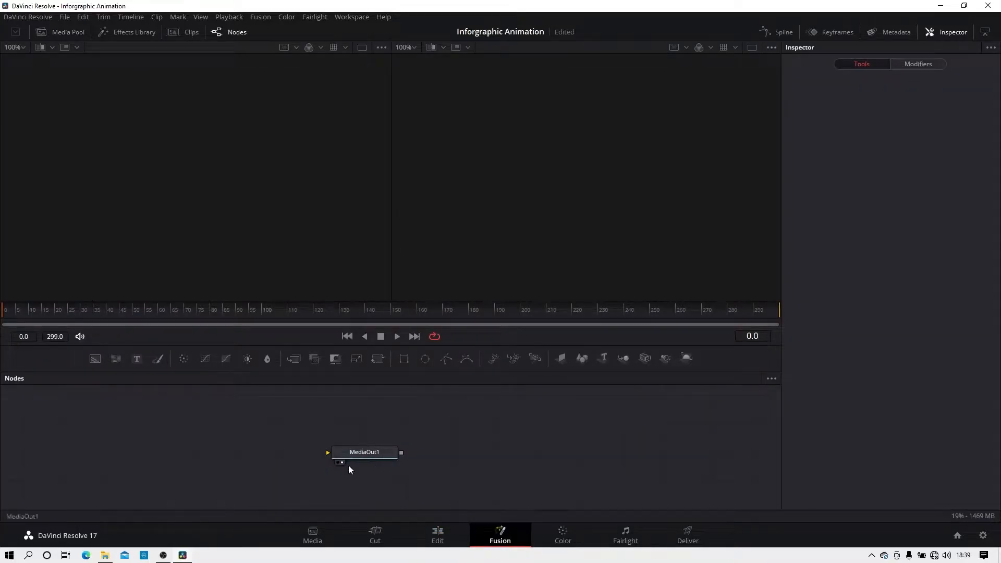
Move MediaOut1 to the far right of the node graph and add a Text node well to its left.
{"action": "left_click_drag", "start_coordinate": [366, 458], "coordinate": [710, 480]}
{"action": "left_click", "coordinate": [668, 508]}
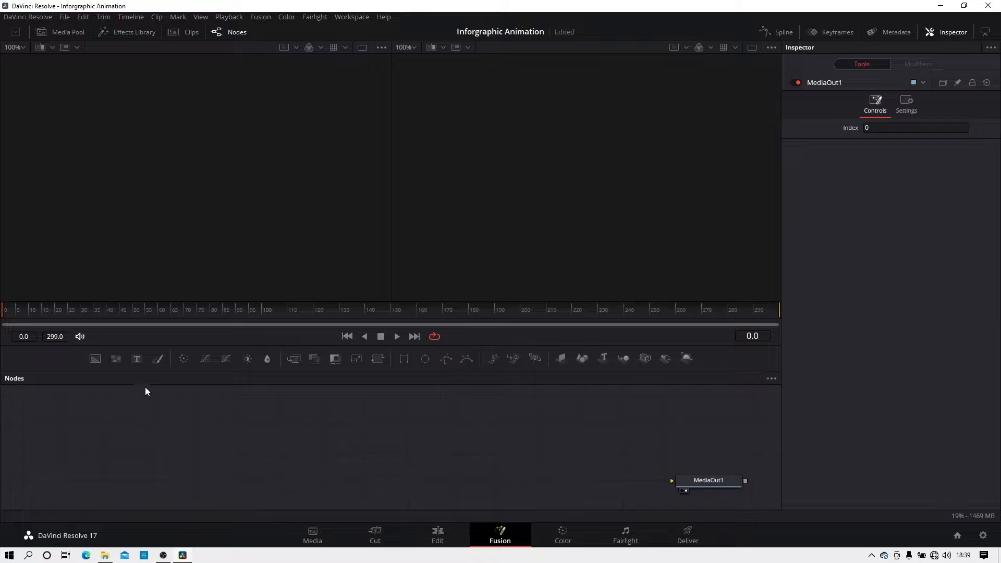
{"action": "left_click", "coordinate": [136, 359]}
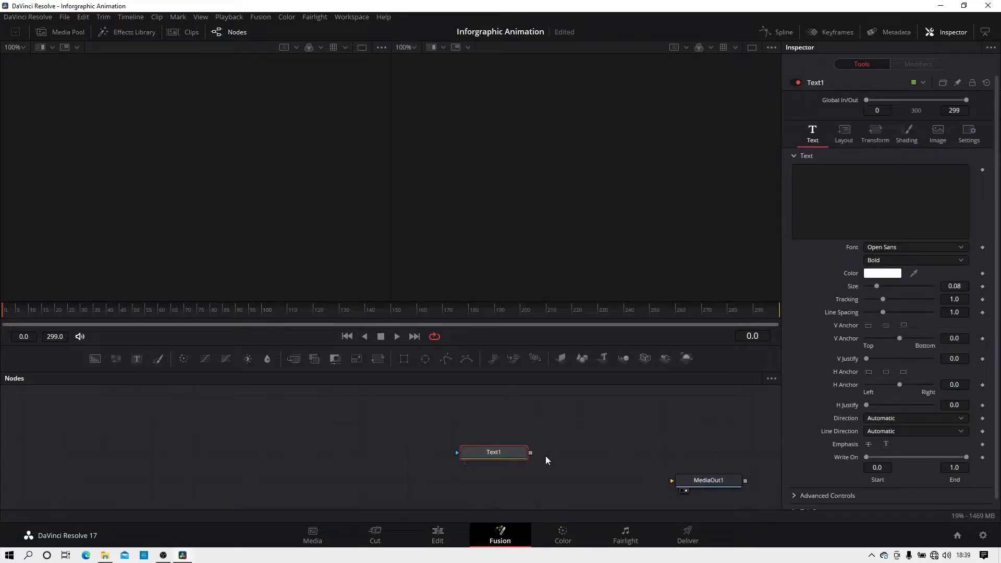
{"action": "left_click_drag", "start_coordinate": [495, 452], "coordinate": [220, 464]}
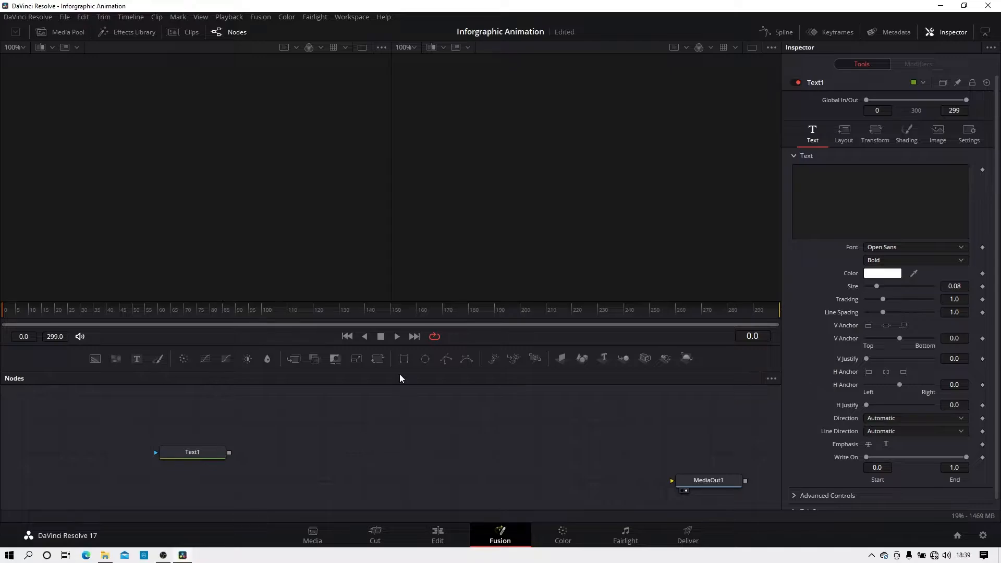
Add an unconnected Rectangle mask node and display it in a single viewer.
{"action": "left_click", "coordinate": [404, 359]}
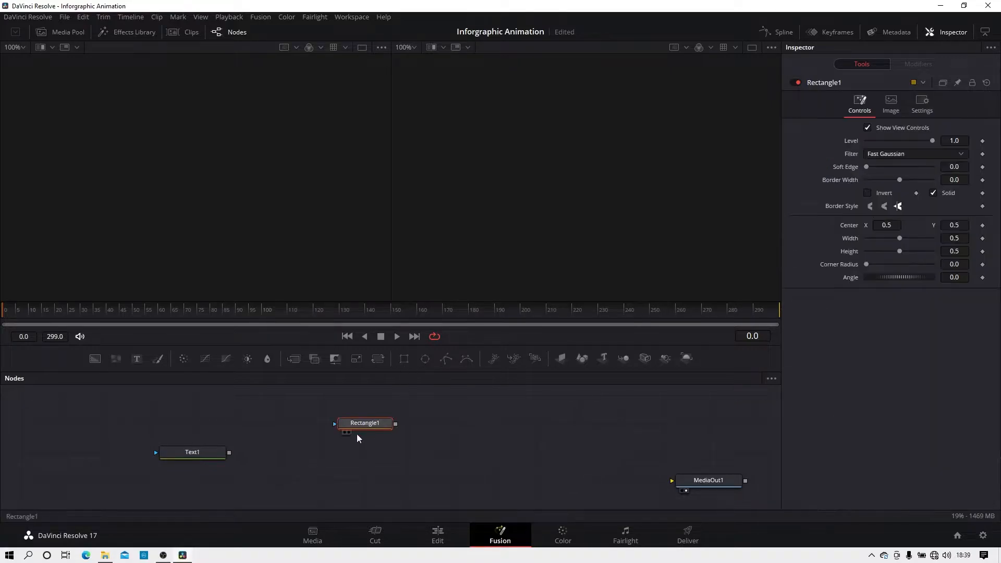
{"action": "left_click_drag", "start_coordinate": [358, 423], "coordinate": [528, 154]}
{"action": "left_click", "coordinate": [751, 50]}
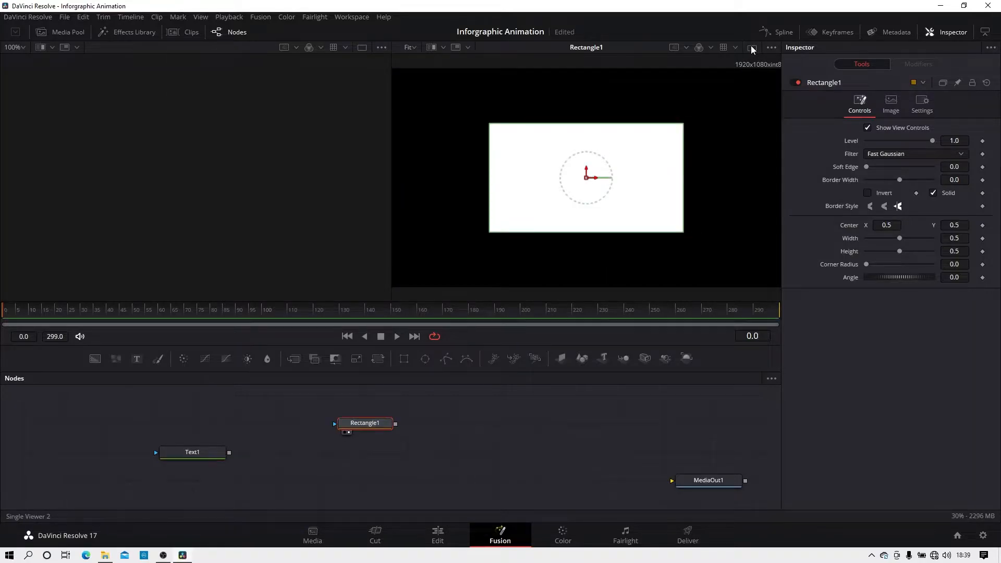
Rename the rectangle node as Controller.
{"action": "right_click", "coordinate": [360, 424]}
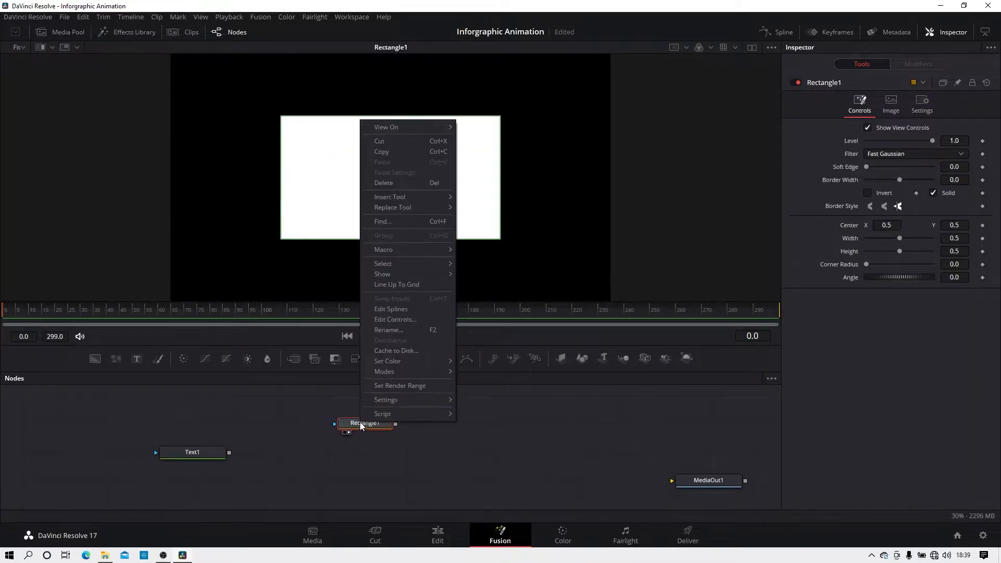
{"action": "left_click", "coordinate": [392, 329]}
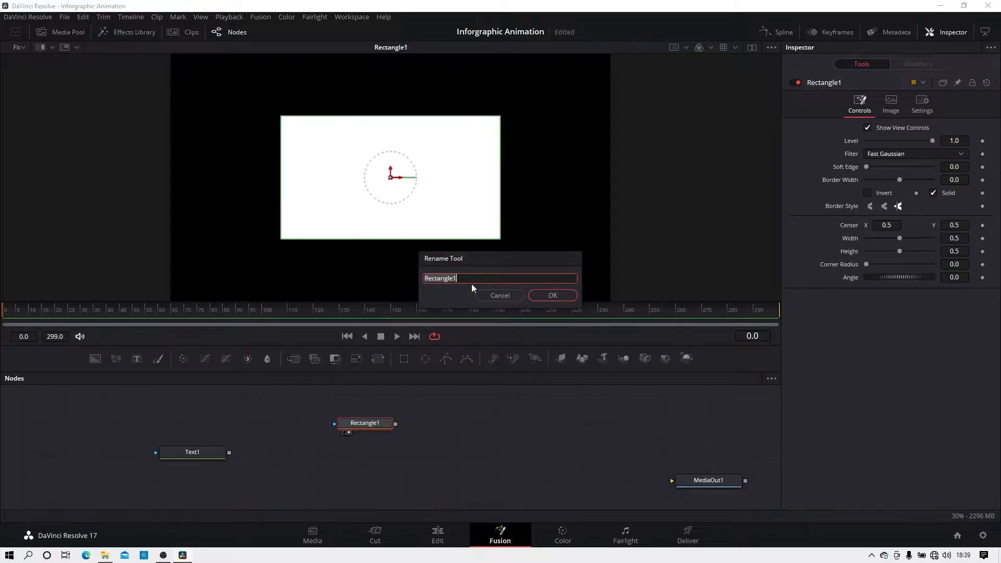
{"action": "type", "text": "Controller"}
{"action": "left_click", "coordinate": [544, 295]}
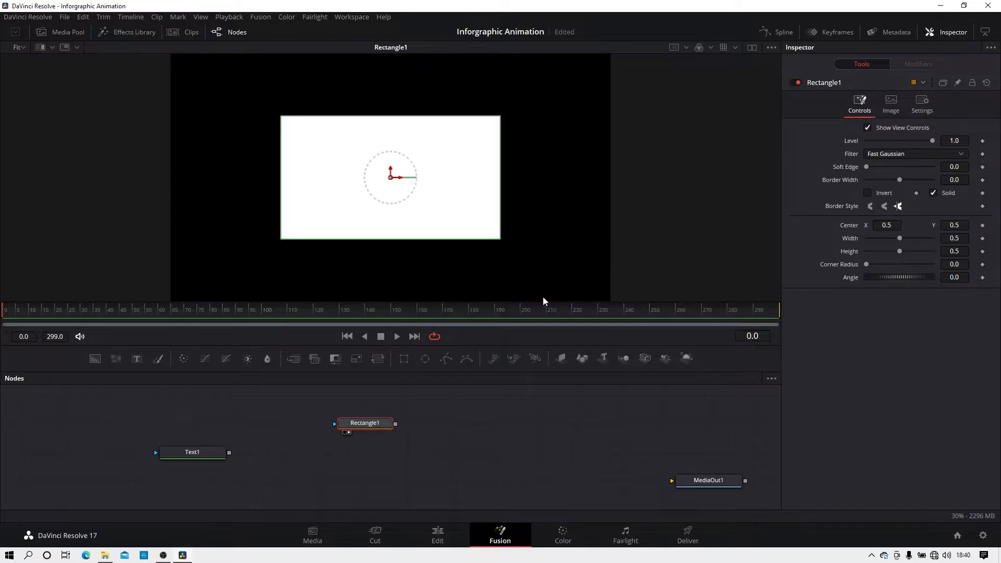
Add a custom number control named Time Slider to the Controller node, with default 0 and integer values.
{"action": "right_click", "coordinate": [361, 422]}
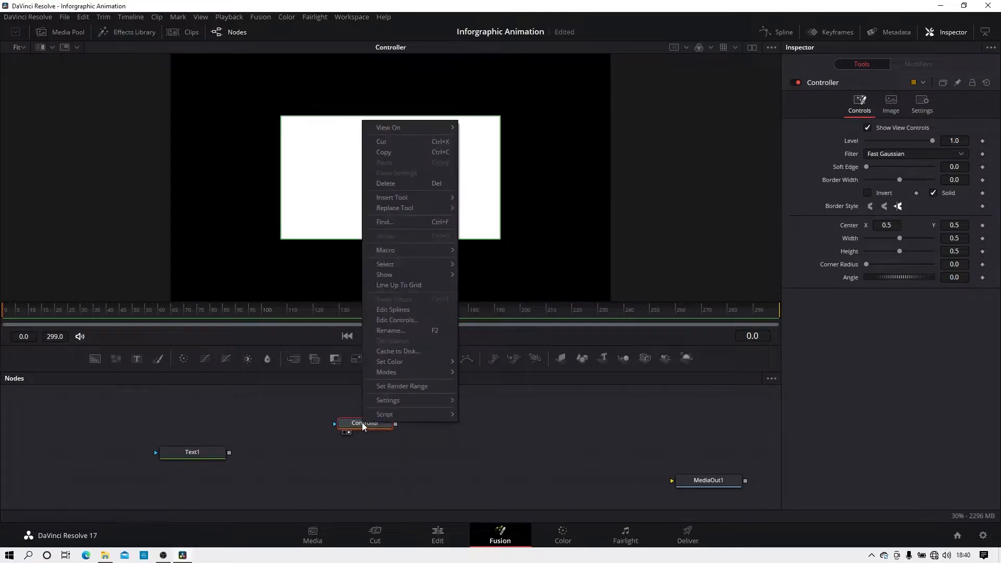
{"action": "left_click", "coordinate": [398, 320]}
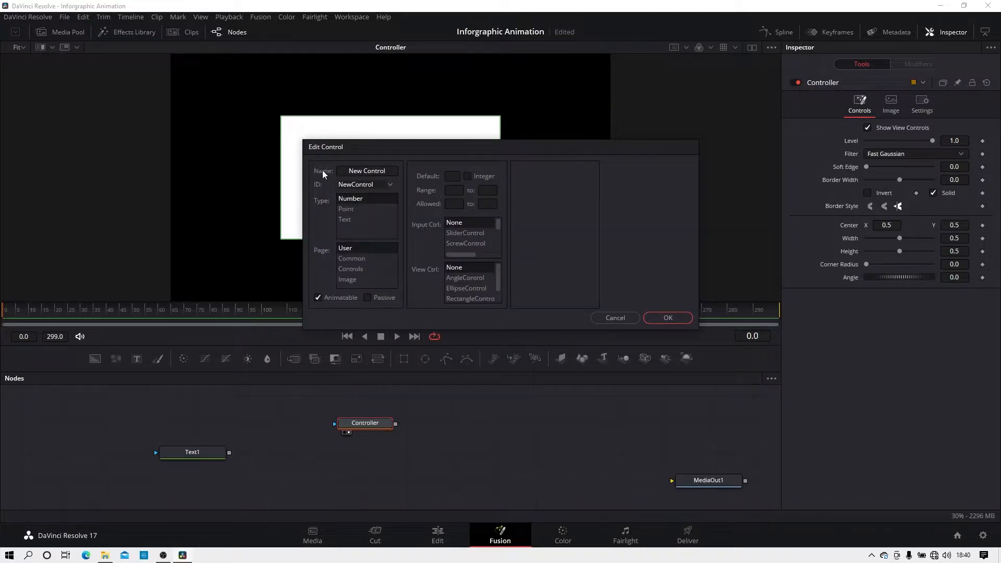
{"action": "left_click_drag", "start_coordinate": [391, 172], "coordinate": [291, 178]}
{"action": "type", "text": "Time Slider"}
{"action": "left_click", "coordinate": [454, 177]}
{"action": "type", "text": "0"}
{"action": "left_click", "coordinate": [467, 176]}
Give the Time Slider control a range of 0 to 100, SliderControl input, AngleControl view and center 50, and create it.
{"action": "left_click", "coordinate": [450, 191]}
{"action": "type", "text": "0"}
{"action": "left_click", "coordinate": [487, 190]}
{"action": "type", "text": "100"}
{"action": "left_click", "coordinate": [465, 235]}
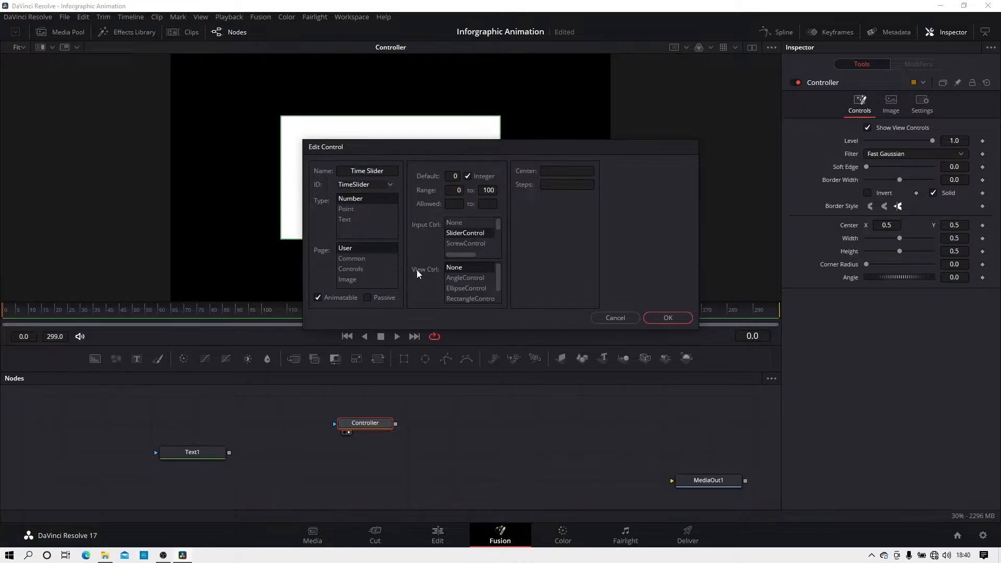
{"action": "left_click", "coordinate": [472, 282]}
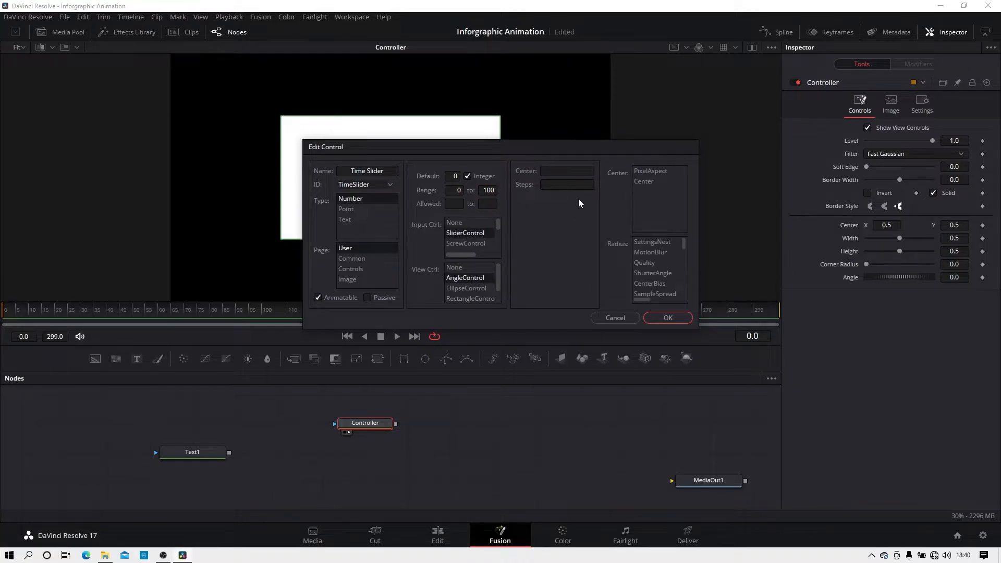
{"action": "left_click", "coordinate": [577, 171]}
{"action": "type", "text": "50"}
{"action": "left_click", "coordinate": [668, 318]}
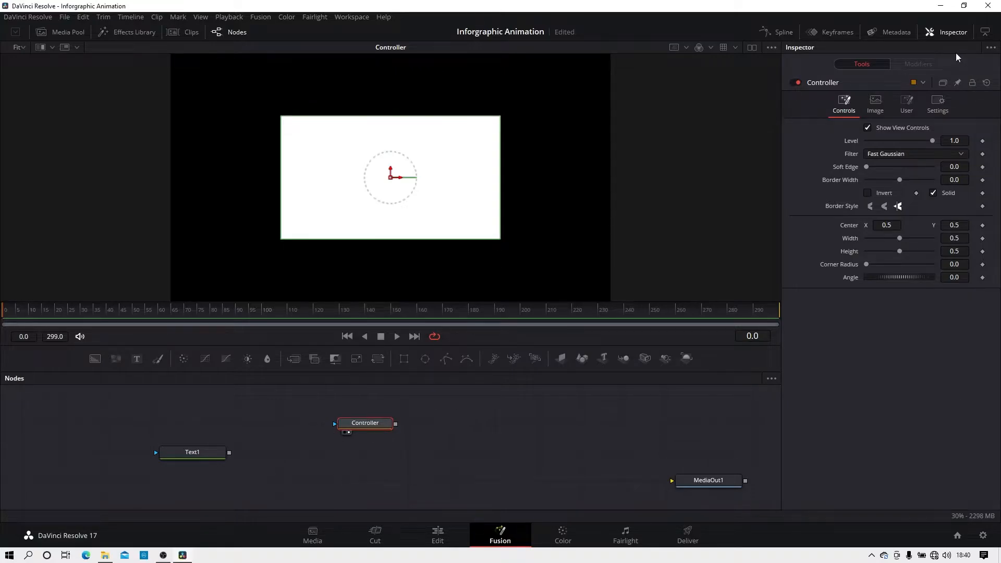
Pin the Text1 settings in the Inspector so they show together with Controller's user controls.
{"action": "left_click", "coordinate": [914, 107]}
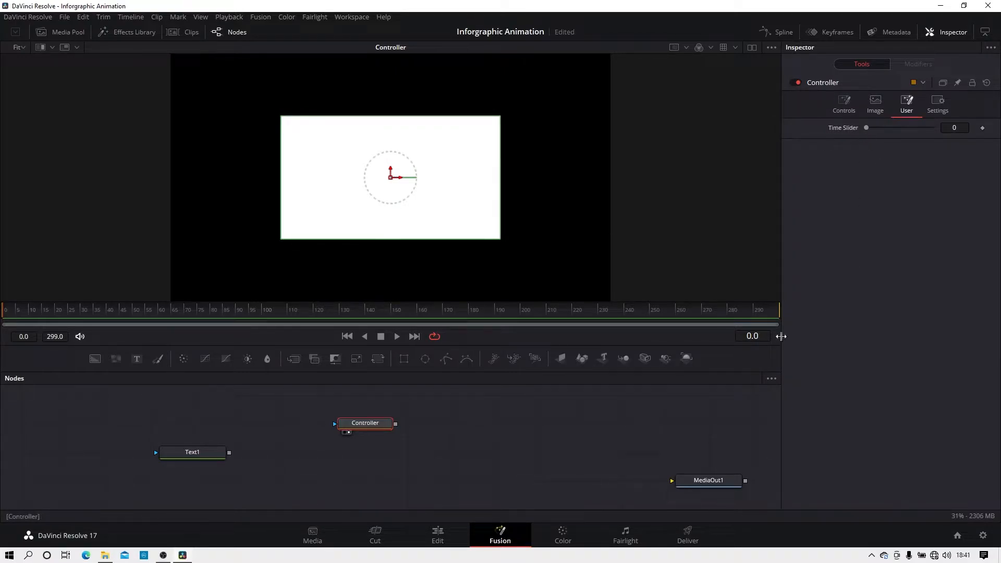
{"action": "left_click", "coordinate": [549, 414]}
{"action": "left_click", "coordinate": [193, 451]}
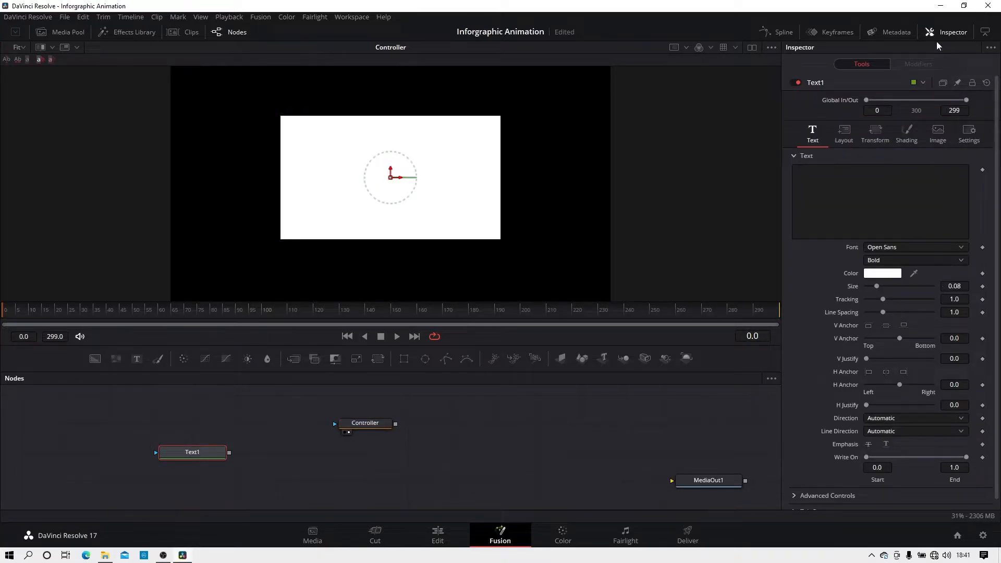
{"action": "left_click", "coordinate": [957, 83]}
{"action": "left_click", "coordinate": [373, 424]}
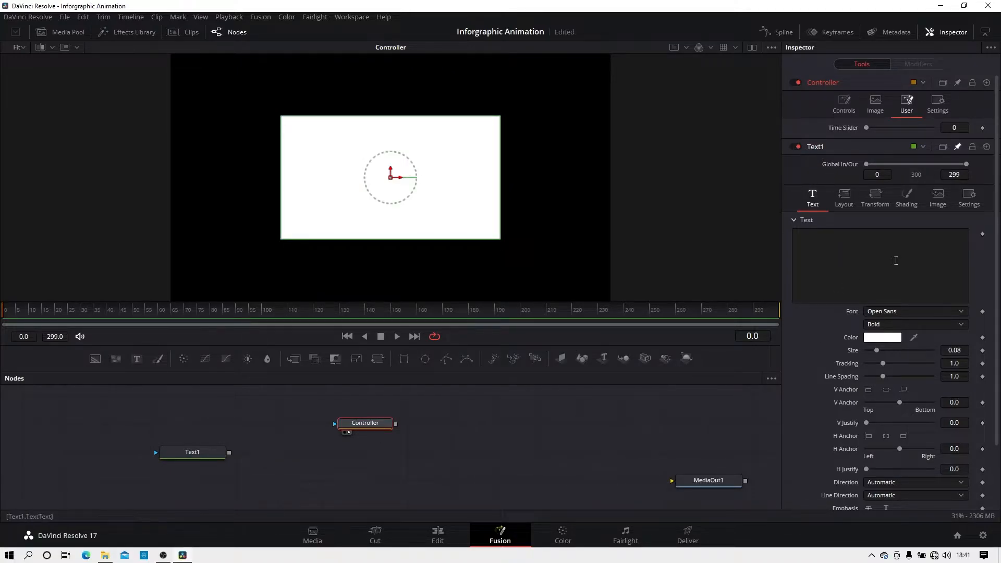
Add an expression to Text1's text and link it to Controller's Time Slider.
{"action": "right_click", "coordinate": [850, 250]}
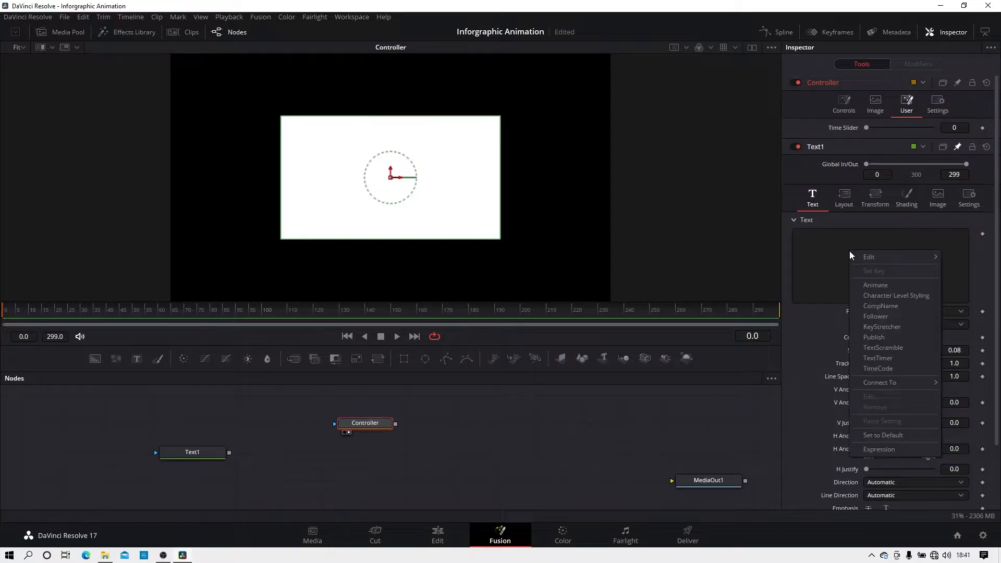
{"action": "left_click", "coordinate": [895, 448]}
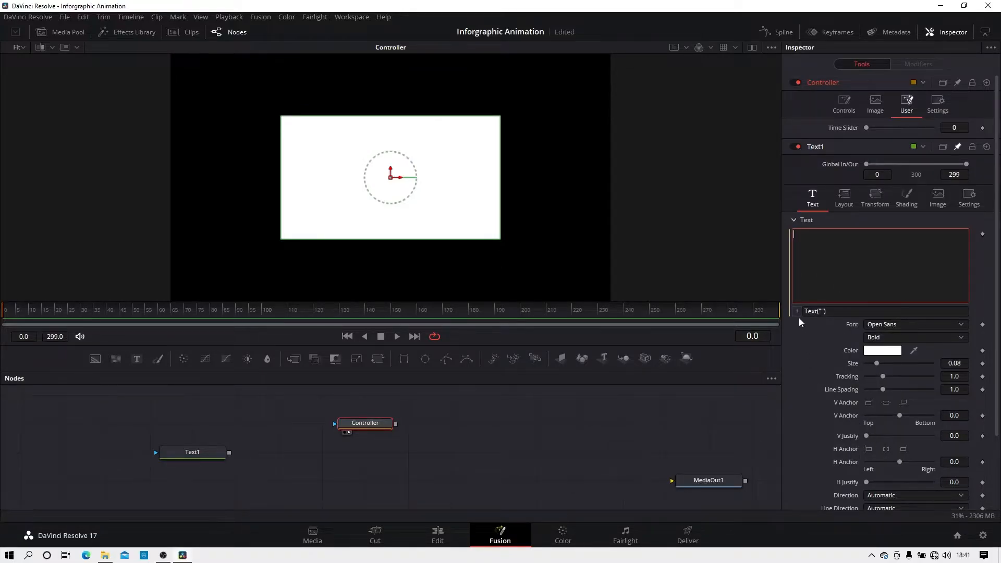
{"action": "left_click_drag", "start_coordinate": [796, 311], "coordinate": [844, 128]}
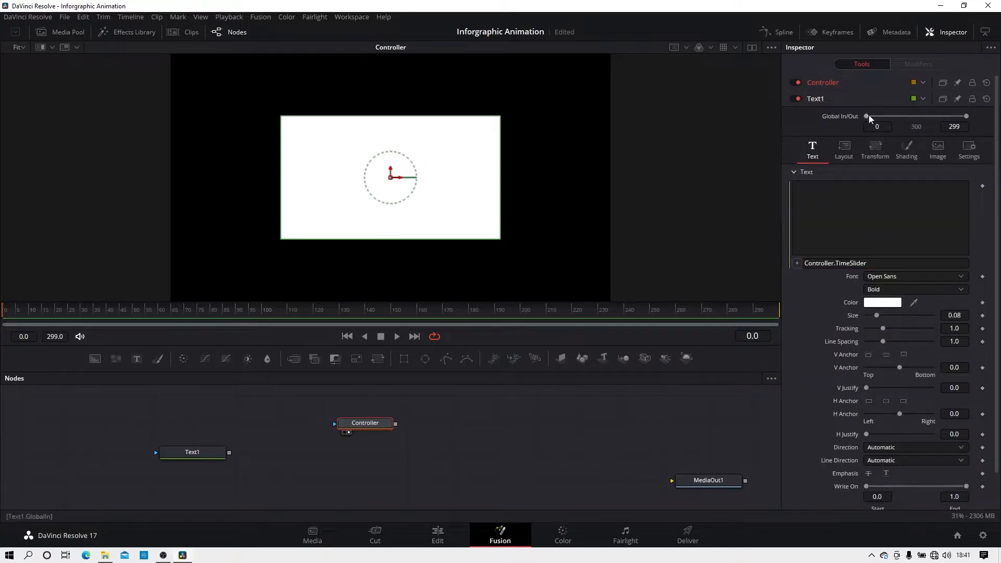
Display Text1 in the viewer and test the number by moving Controller's Time Slider and returning it to 0.
{"action": "left_click", "coordinate": [177, 452]}
{"action": "left_click_drag", "start_coordinate": [185, 452], "coordinate": [305, 165]}
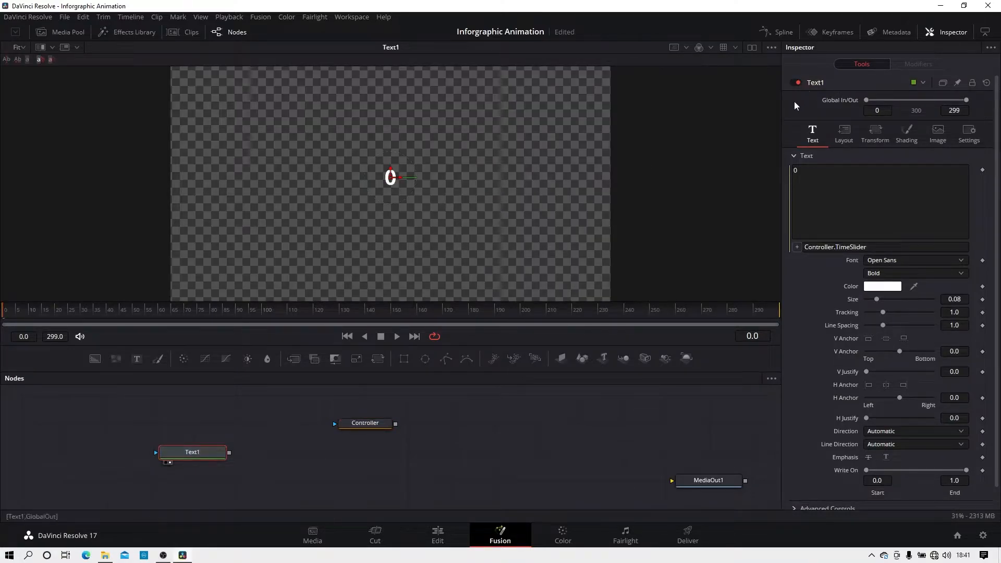
{"action": "left_click", "coordinate": [364, 422]}
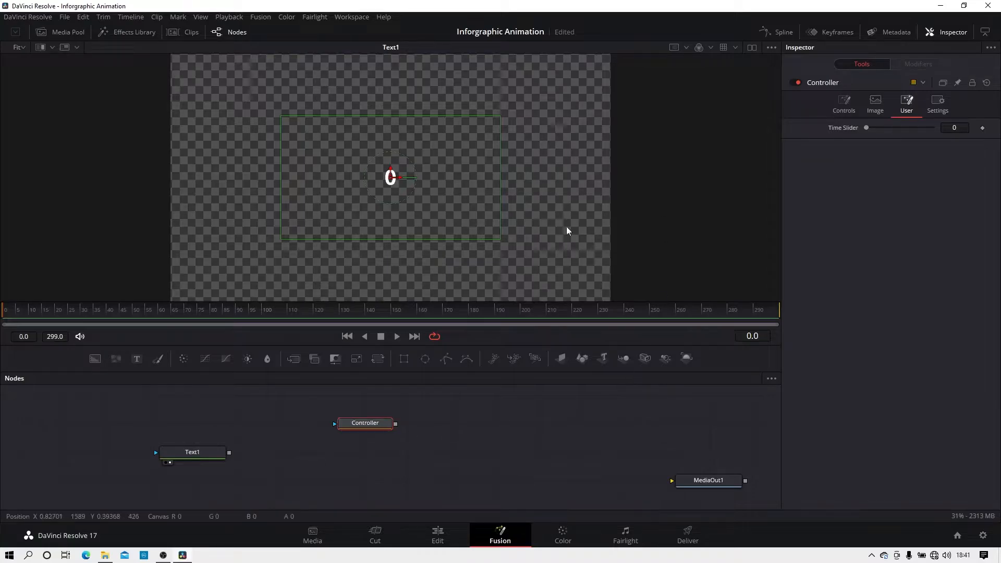
{"action": "mouse_move", "coordinate": [865, 128]}
{"action": "left_mouse_down"}
{"action": "mouse_move", "coordinate": [929, 133]}
{"action": "mouse_move", "coordinate": [859, 142]}
{"action": "left_mouse_up"}
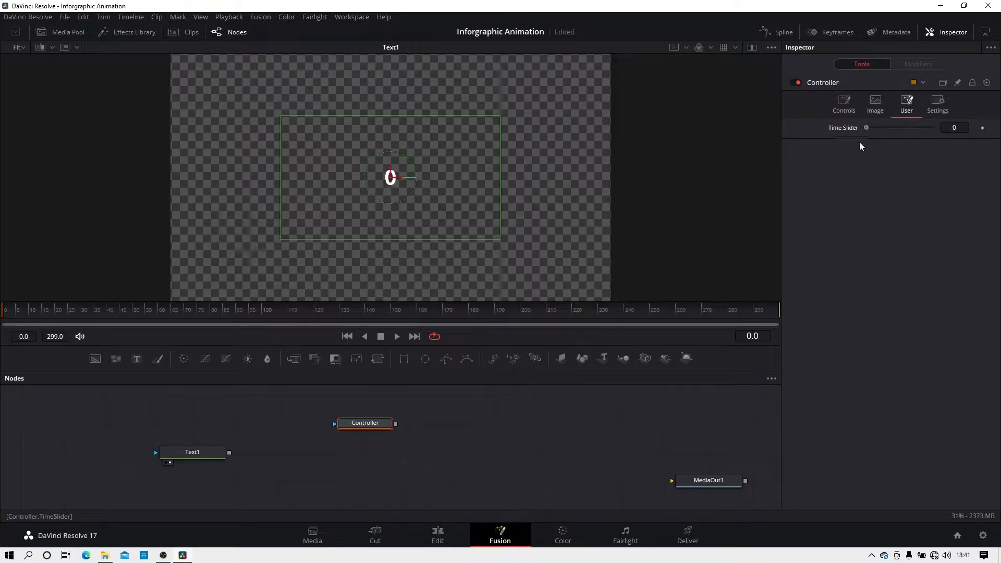
Animate the Time Slider from 0 at frame 0 to its maximum at frame 299 and return to frame 0.
{"action": "left_click", "coordinate": [206, 324]}
{"action": "left_click_drag", "start_coordinate": [206, 324], "coordinate": [5, 324]}
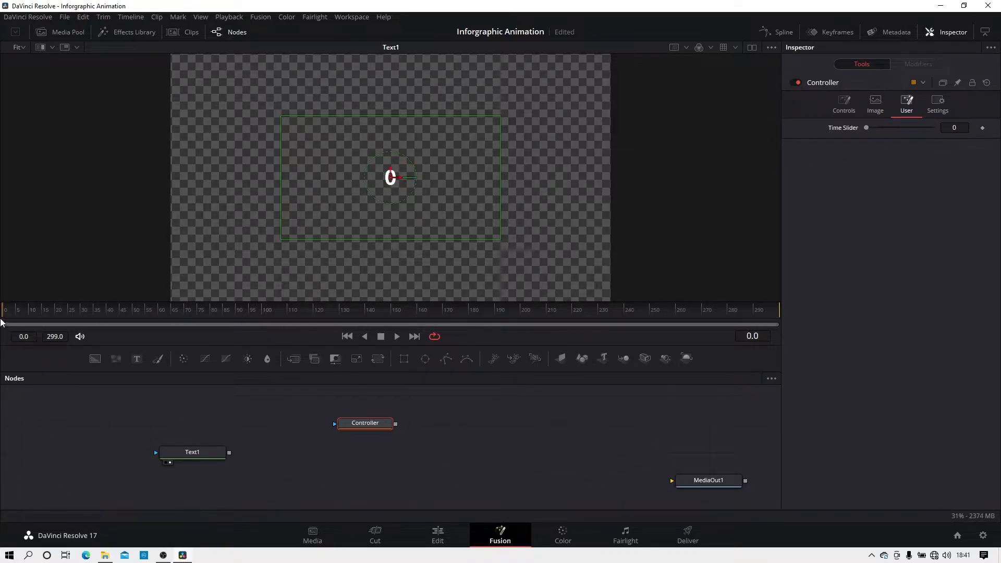
{"action": "right_click", "coordinate": [837, 130]}
{"action": "left_click", "coordinate": [855, 138]}
{"action": "left_click_drag", "start_coordinate": [659, 312], "coordinate": [787, 310]}
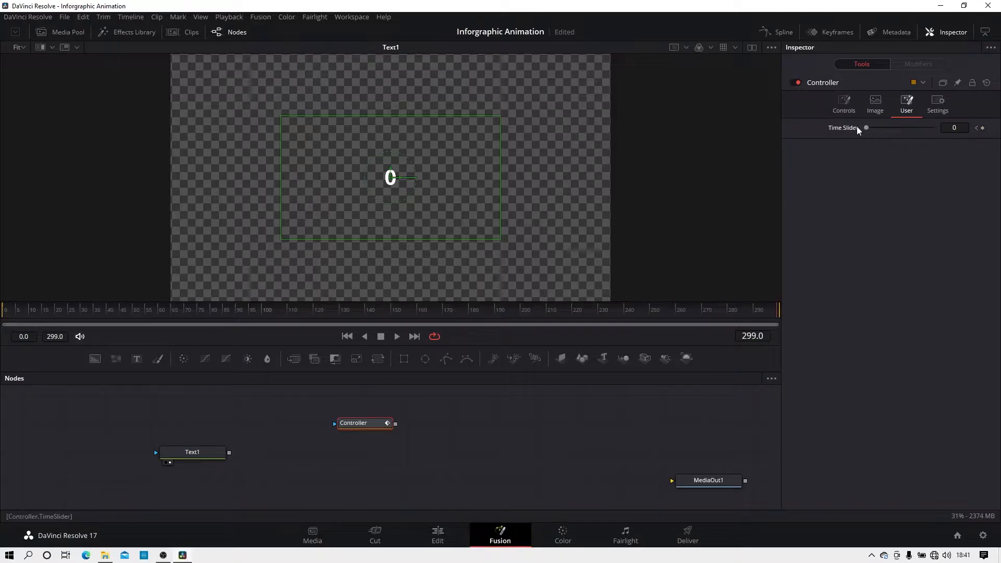
{"action": "left_click_drag", "start_coordinate": [867, 127], "coordinate": [940, 132]}
{"action": "mouse_move", "coordinate": [3, 312]}
{"action": "left_mouse_down"}
{"action": "mouse_move", "coordinate": [290, 305]}
{"action": "mouse_move", "coordinate": [511, 321]}
{"action": "mouse_move", "coordinate": [780, 311]}
{"action": "mouse_move", "coordinate": [4, 319]}
{"action": "left_mouse_up"}
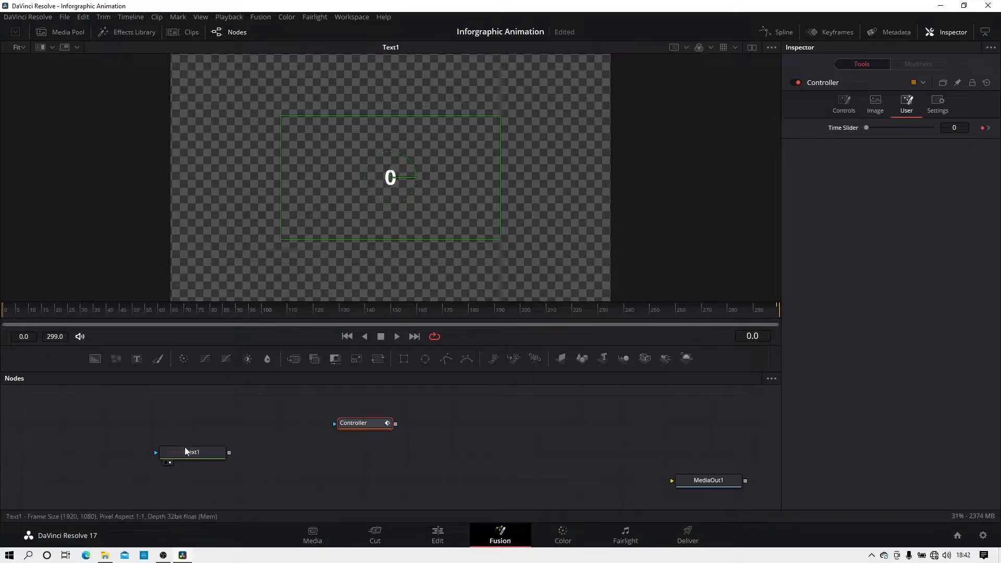
Change the font of Text1 to Gadugi.
{"action": "left_click", "coordinate": [261, 467]}
{"action": "left_click", "coordinate": [187, 450]}
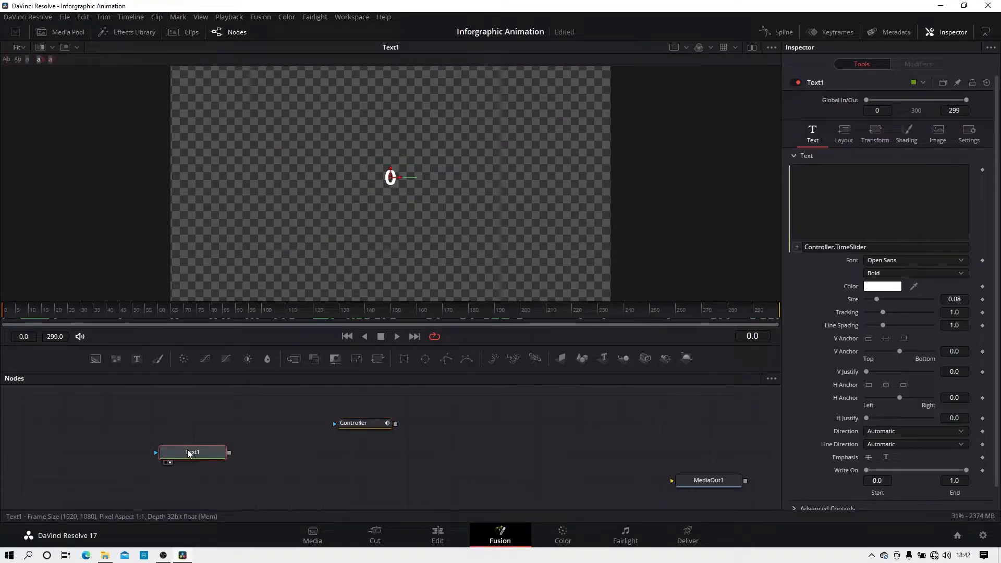
{"action": "left_click", "coordinate": [963, 263]}
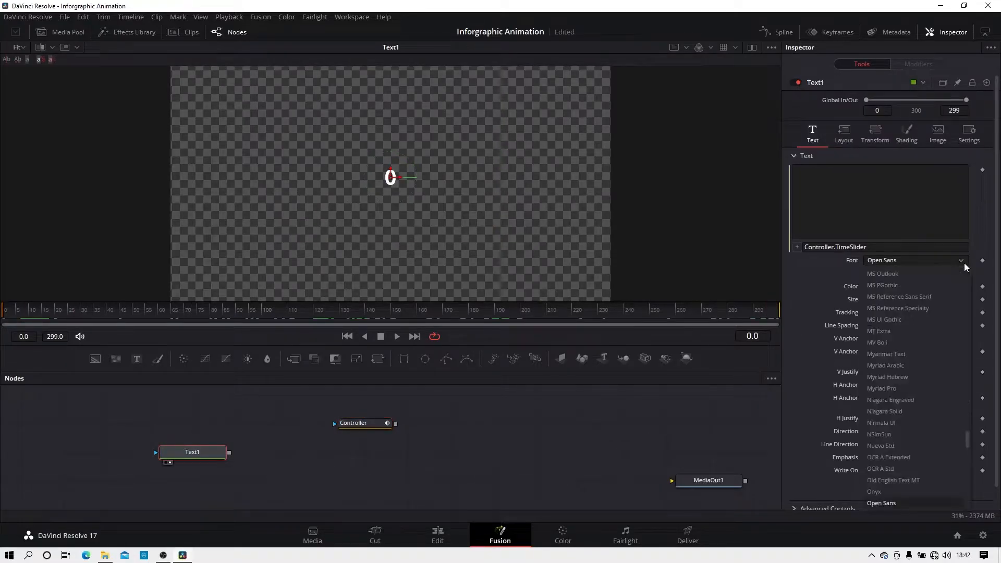
{"action": "left_click_drag", "start_coordinate": [967, 443], "coordinate": [949, 358]}
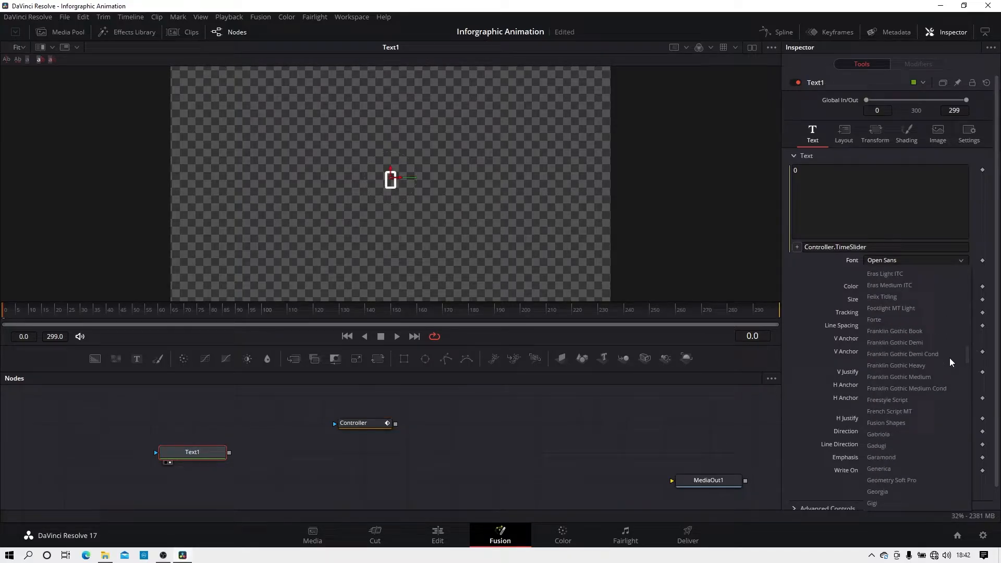
{"action": "left_click", "coordinate": [906, 446]}
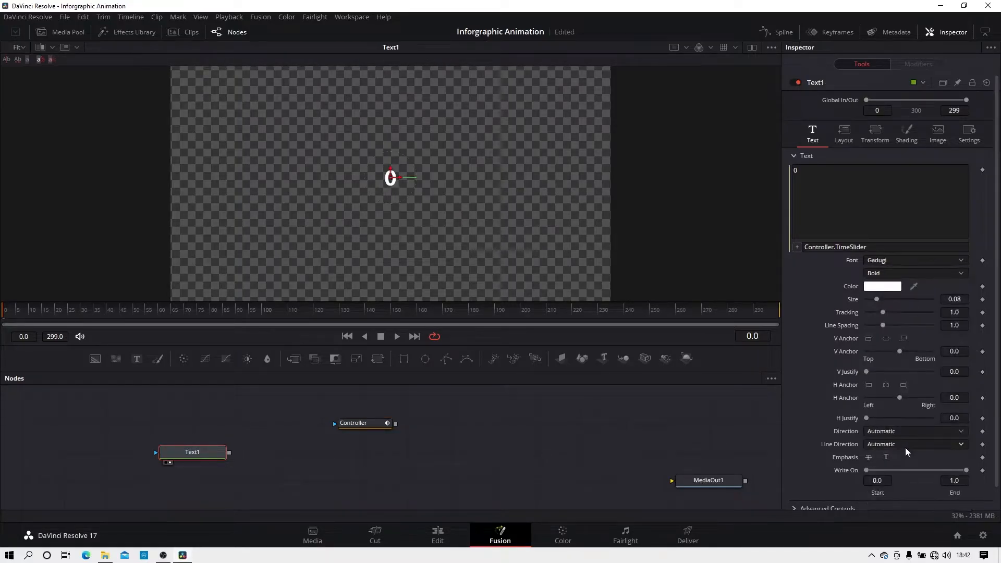
Set the size of Text1 to 0.2.
{"action": "left_click", "coordinate": [961, 300]}
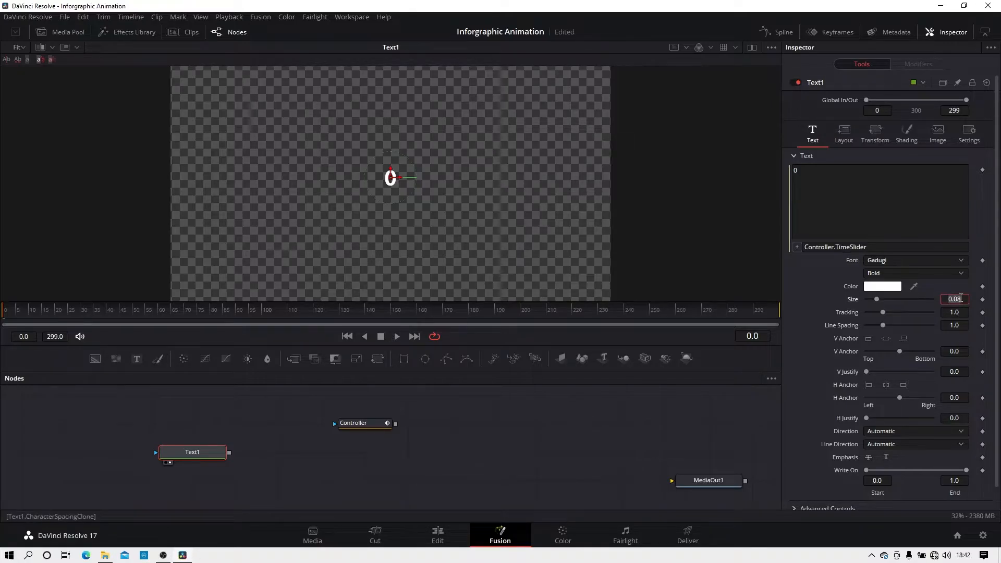
{"action": "key", "text": "BackSpace"}
{"action": "type", "text": "0.2"}
{"action": "key", "text": "Tab"}
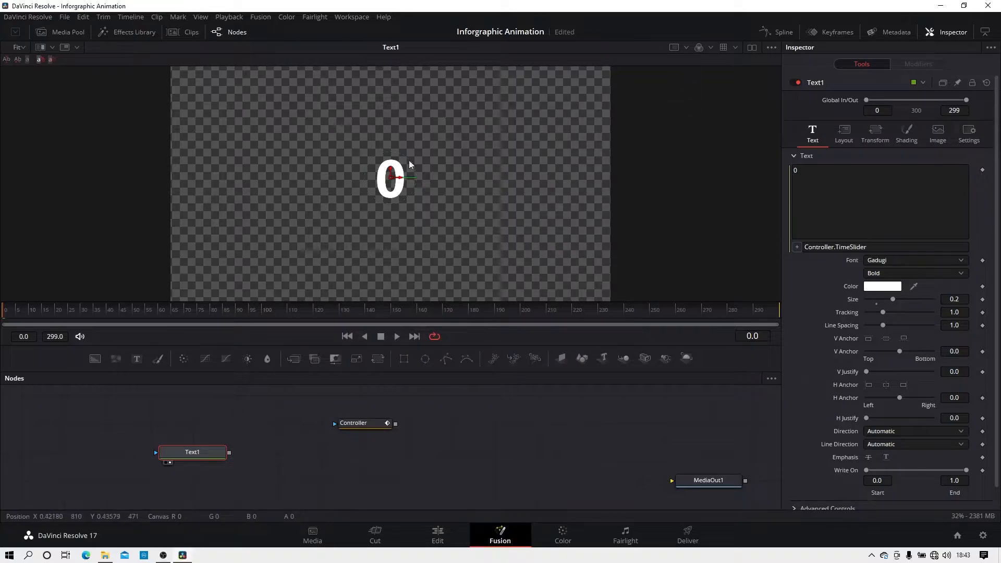
{"action": "left_click", "coordinate": [499, 424]}
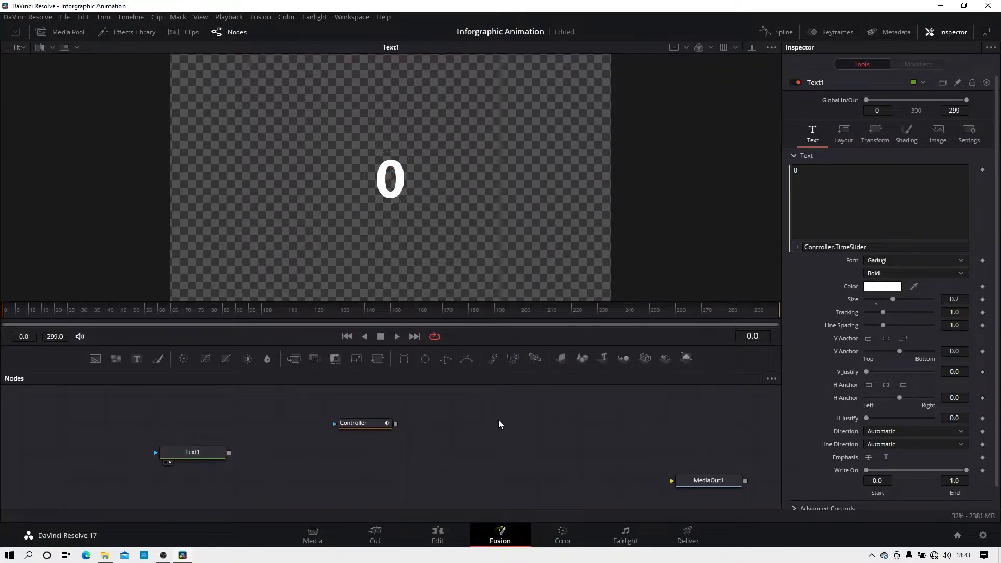
Add a second Text node above Text1, display it in the viewer, and set its text to "%".
{"action": "left_click", "coordinate": [137, 359]}
{"action": "left_click_drag", "start_coordinate": [476, 424], "coordinate": [173, 425]}
{"action": "key", "text": "1"}
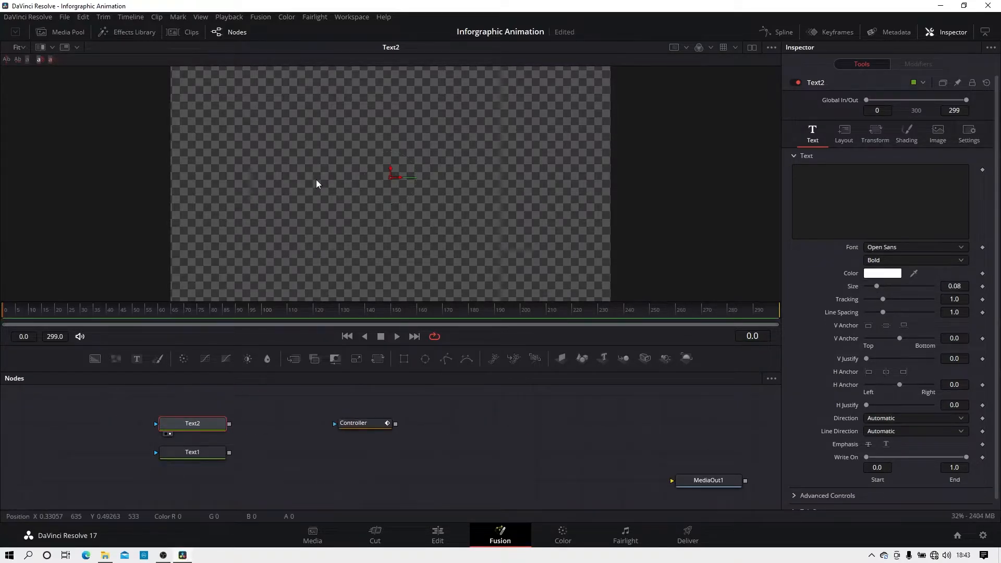
{"action": "left_click", "coordinate": [822, 174]}
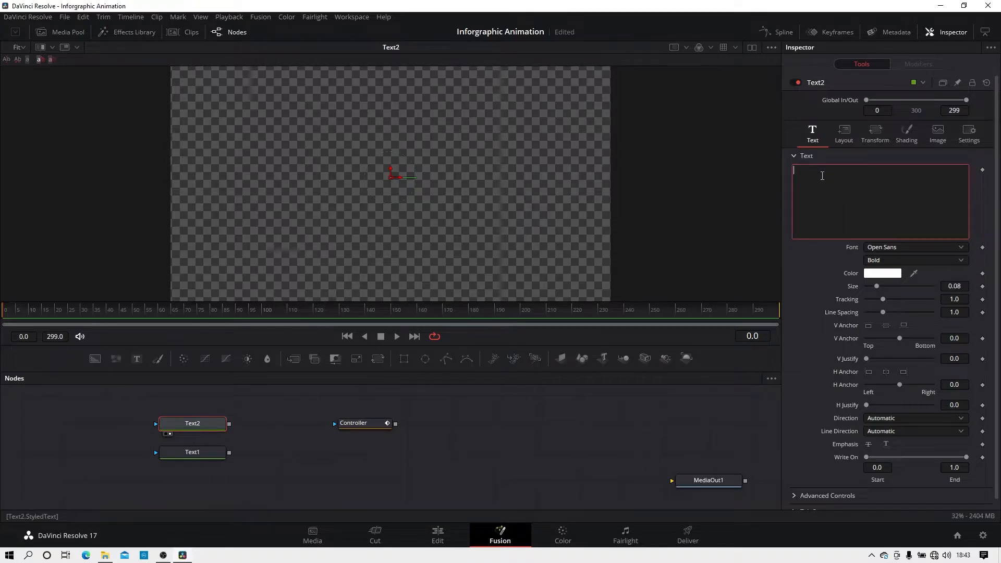
{"action": "type", "text": "%"}
{"action": "left_click", "coordinate": [987, 204]}
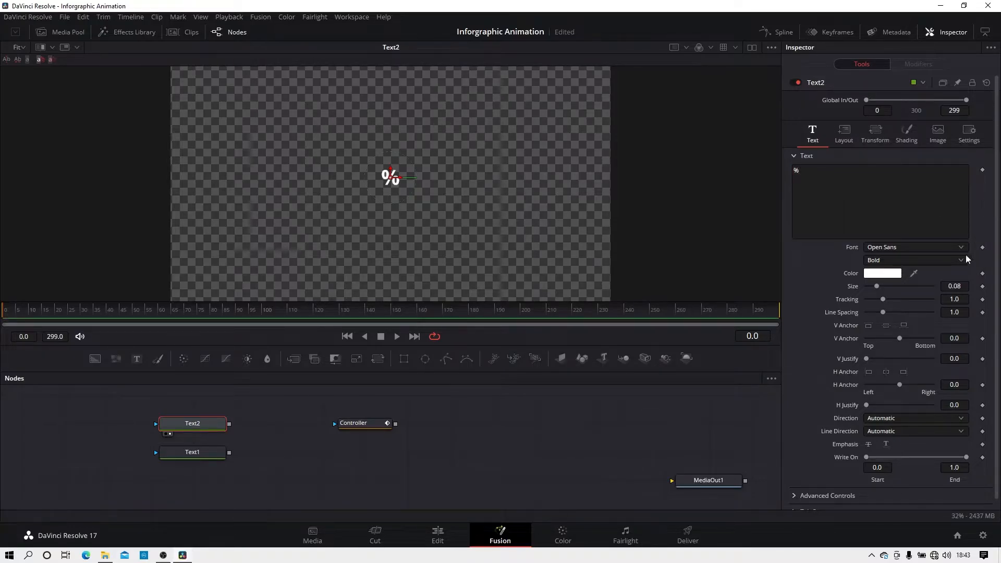
Change the font of Text2 to Gadugi and set its size to 0.2.
{"action": "left_click", "coordinate": [961, 248]}
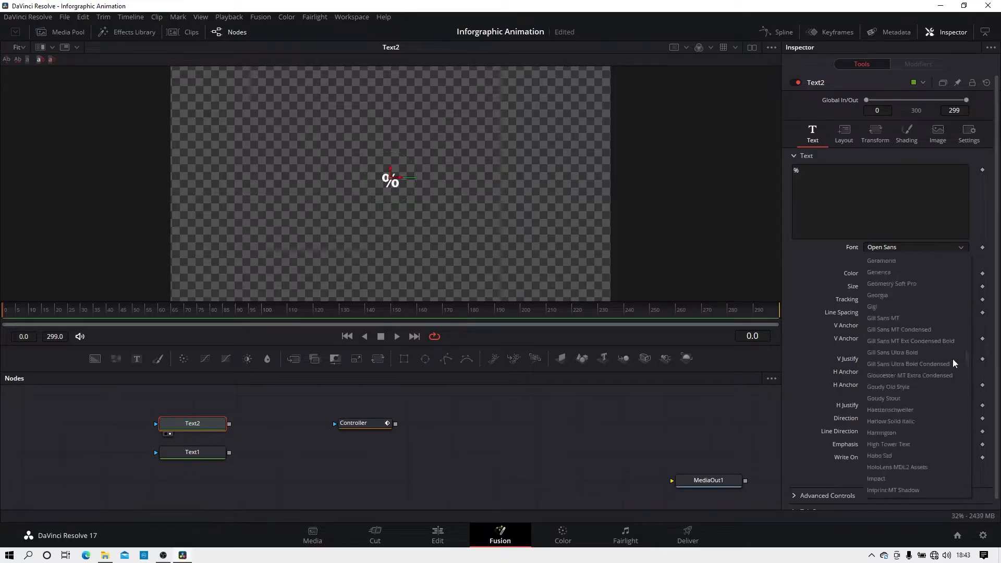
{"action": "scroll", "coordinate": [950, 352], "scroll_direction": "up", "scroll_amount": 6}
{"action": "left_click", "coordinate": [888, 443]}
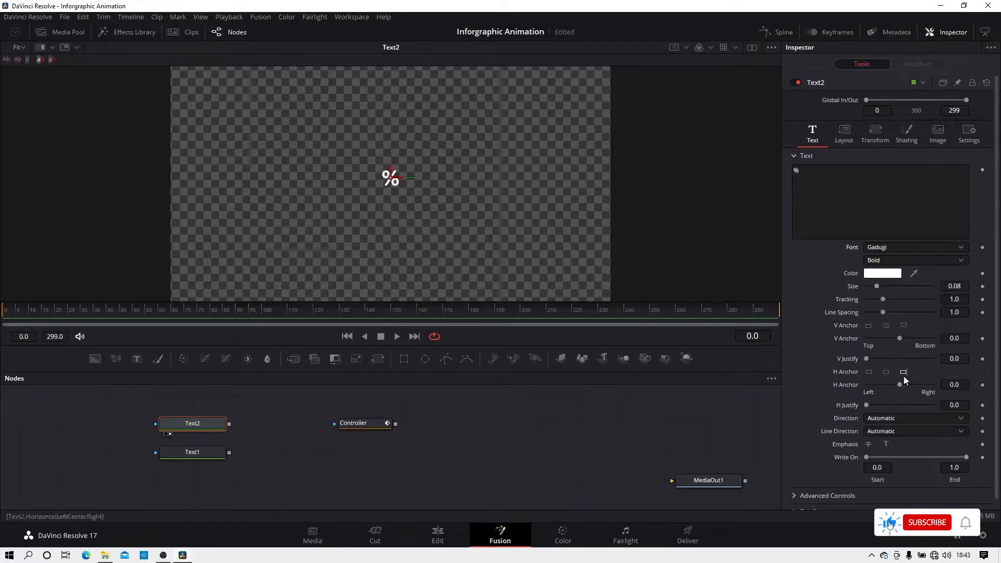
{"action": "left_click", "coordinate": [965, 286]}
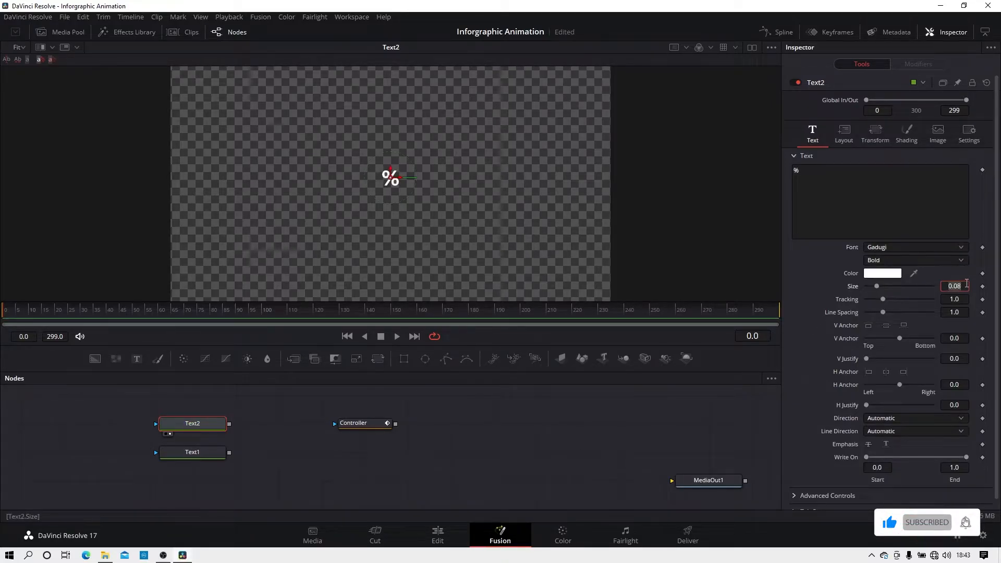
{"action": "type", "text": ".2"}
{"action": "key", "text": "Return"}
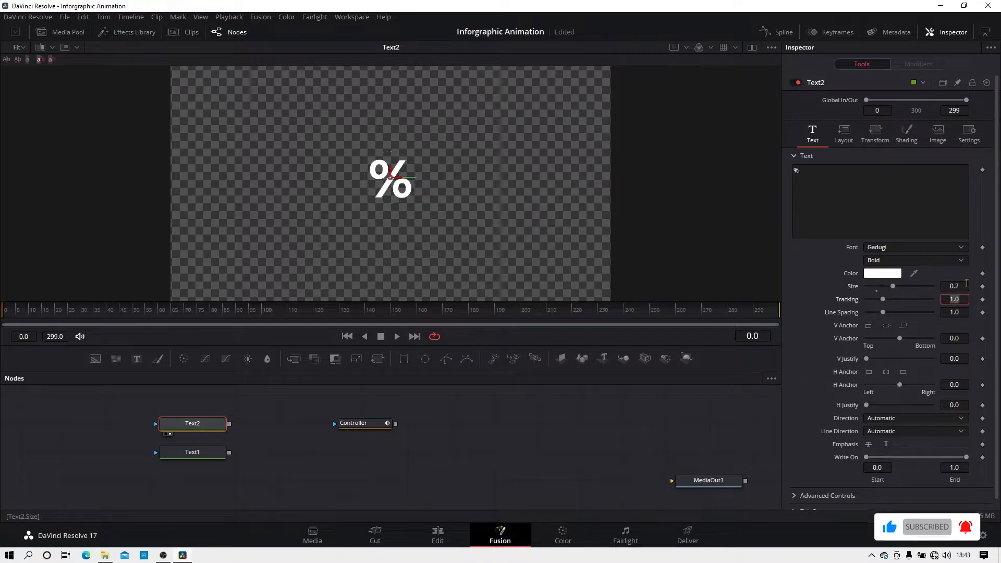
{"action": "left_click", "coordinate": [373, 477]}
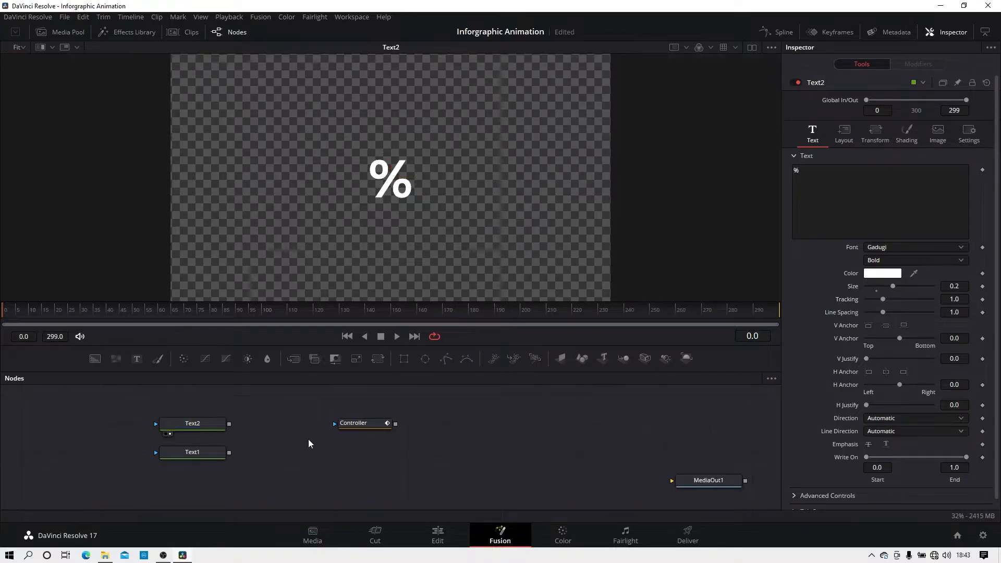
Merge Text2 over Text1 and display the merged result at frame 299.
{"action": "left_click_drag", "start_coordinate": [271, 398], "coordinate": [188, 467]}
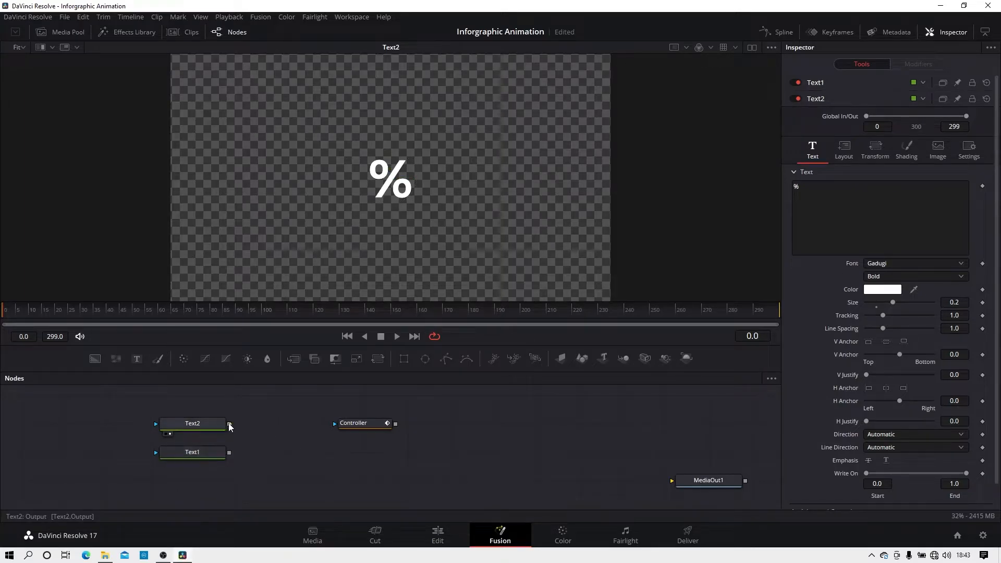
{"action": "left_click_drag", "start_coordinate": [230, 426], "coordinate": [368, 219]}
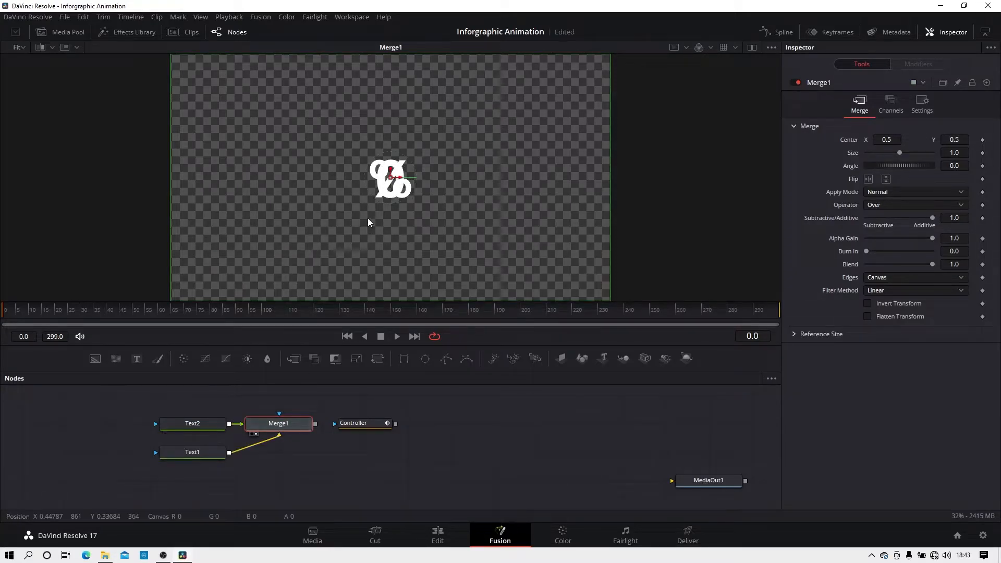
{"action": "left_click_drag", "start_coordinate": [282, 309], "coordinate": [885, 287]}
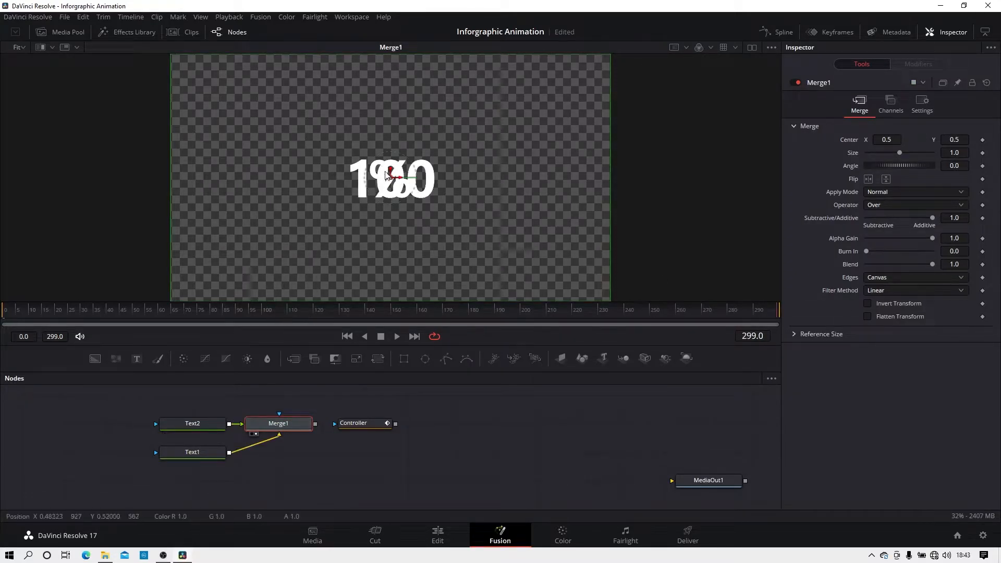
Move the percent sign directly beside the 0 at frame 0, with Merge1's center X at about 0.59.
{"action": "left_click_drag", "start_coordinate": [392, 179], "coordinate": [457, 181]}
{"action": "left_click_drag", "start_coordinate": [306, 313], "coordinate": [2, 319]}
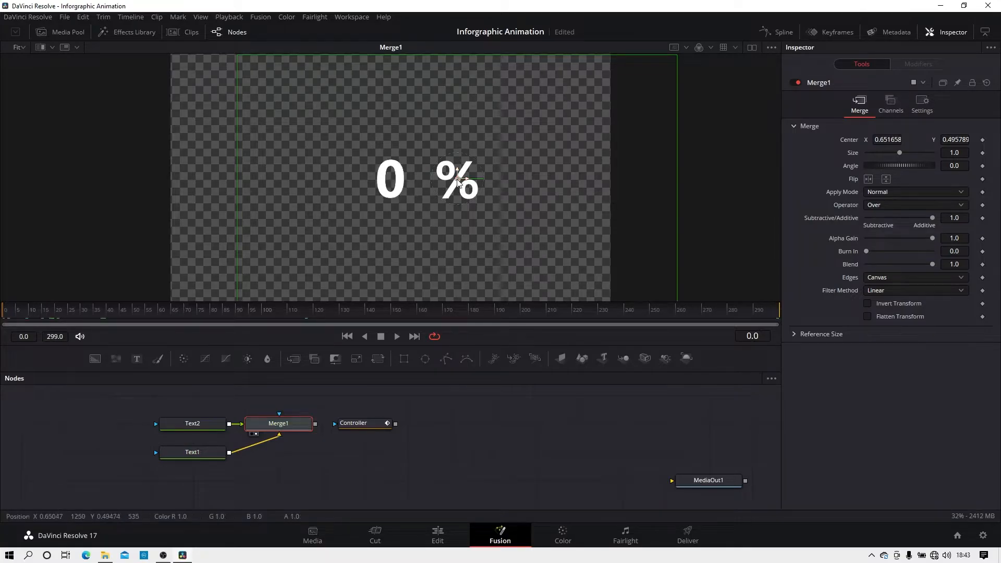
{"action": "left_click_drag", "start_coordinate": [458, 181], "coordinate": [428, 180]}
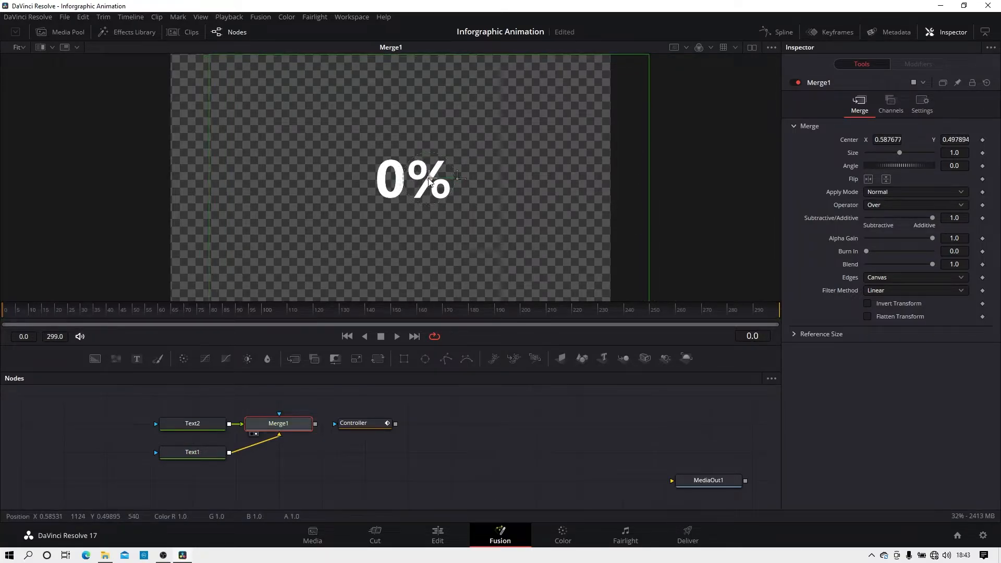
{"action": "mouse_move", "coordinate": [15, 312]}
{"action": "left_mouse_down"}
{"action": "mouse_move", "coordinate": [199, 305]}
{"action": "mouse_move", "coordinate": [74, 311]}
{"action": "mouse_move", "coordinate": [156, 326]}
{"action": "mouse_move", "coordinate": [8, 312]}
{"action": "left_mouse_up"}
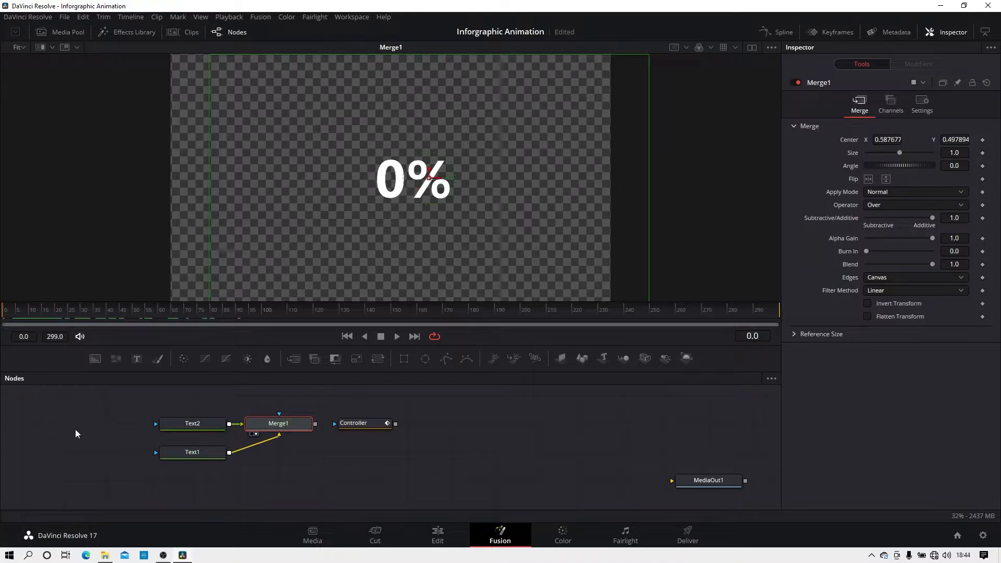
Set the horizontal anchor of Text1 to right (1.0) and of Text2 to left (-1.0).
{"action": "left_click", "coordinate": [75, 430]}
{"action": "left_click", "coordinate": [178, 455]}
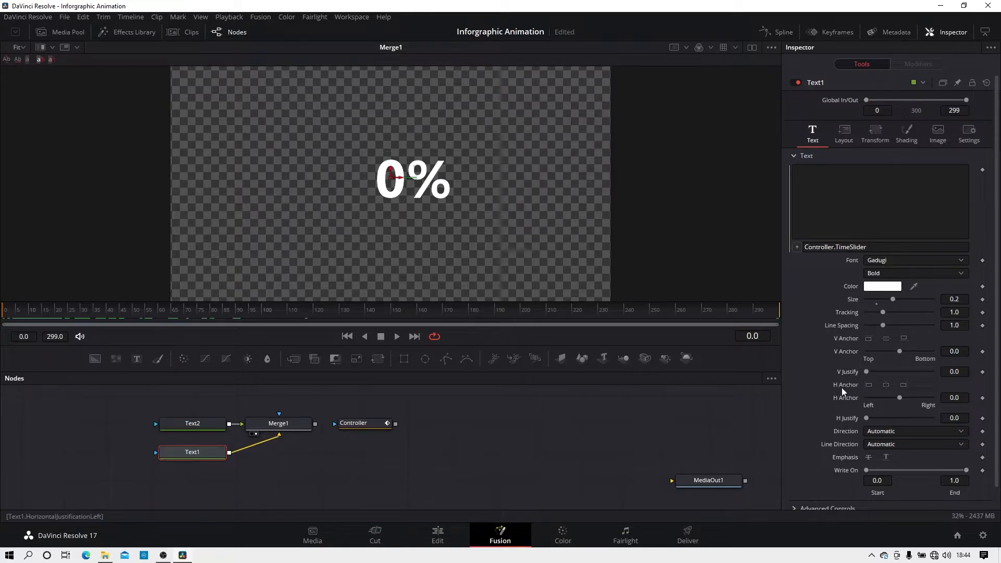
{"action": "left_click", "coordinate": [903, 386]}
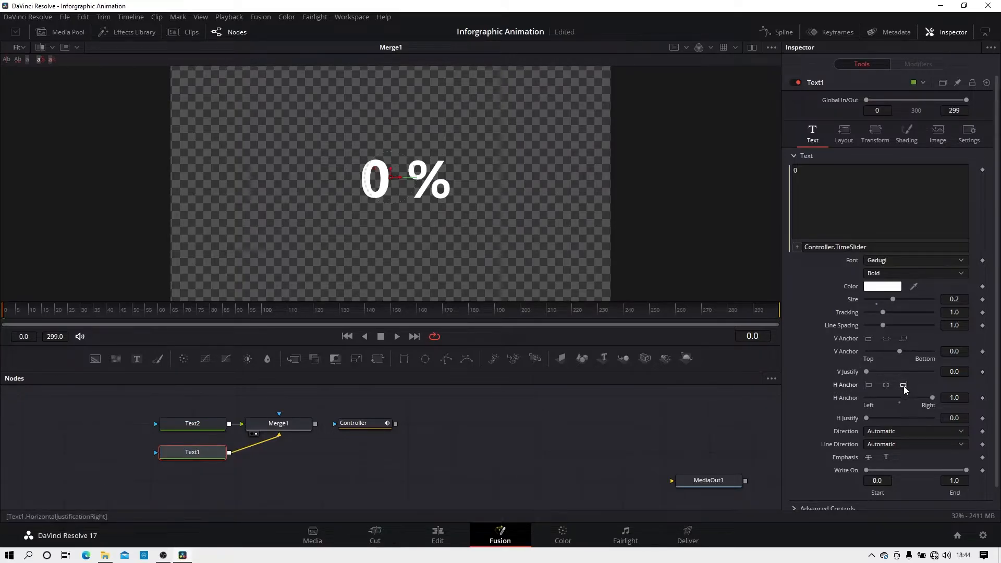
{"action": "left_click", "coordinate": [173, 423]}
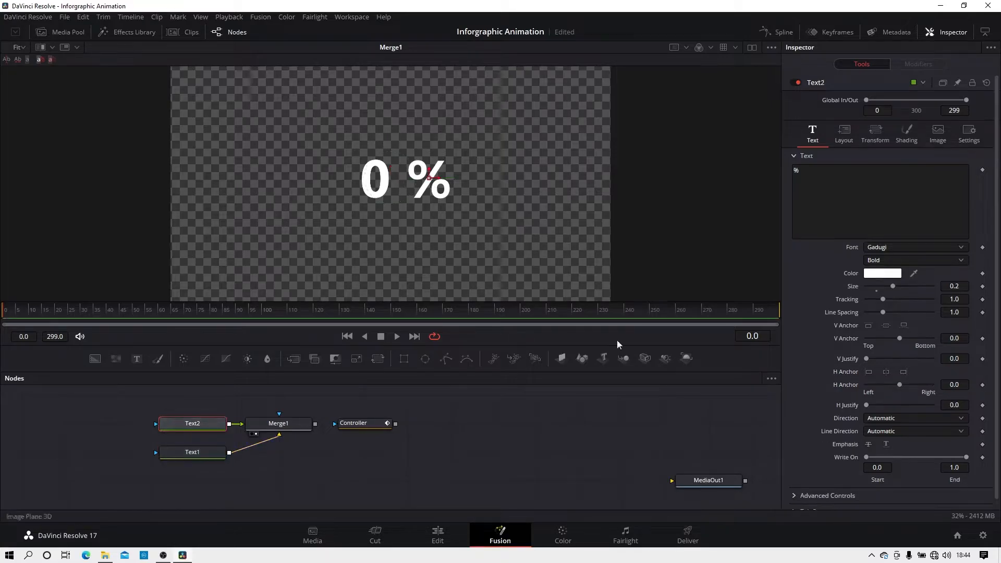
{"action": "left_click", "coordinate": [868, 373]}
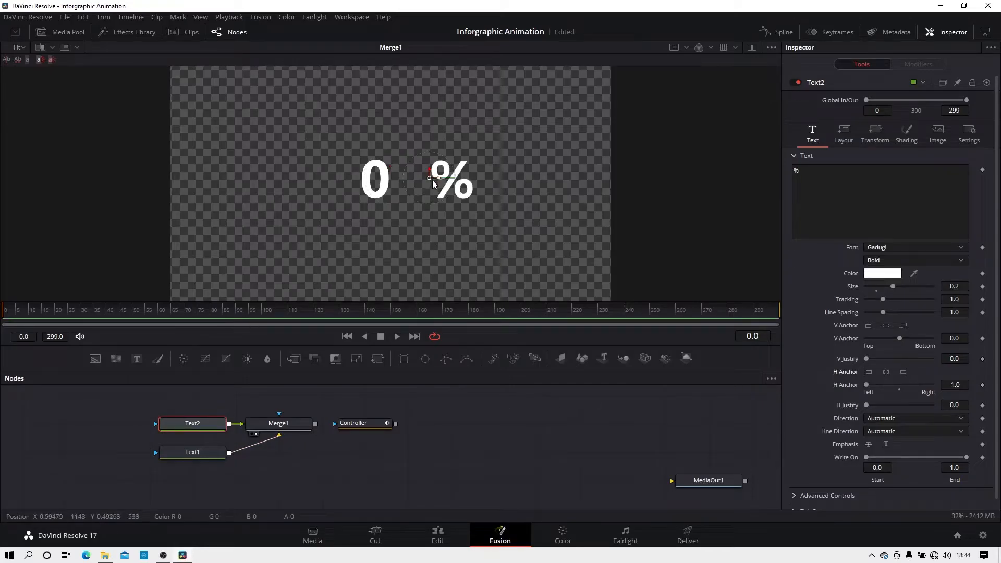
Move the percent sign back against the number and check the spacing by scrubbing to frame 53.
{"action": "left_click_drag", "start_coordinate": [432, 184], "coordinate": [394, 178]}
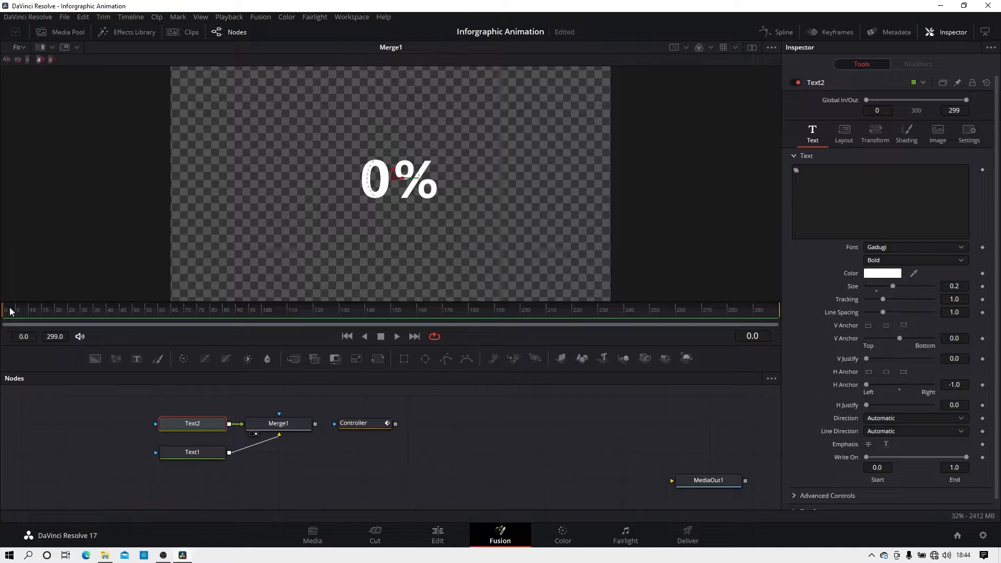
{"action": "left_click_drag", "start_coordinate": [9, 311], "coordinate": [140, 324]}
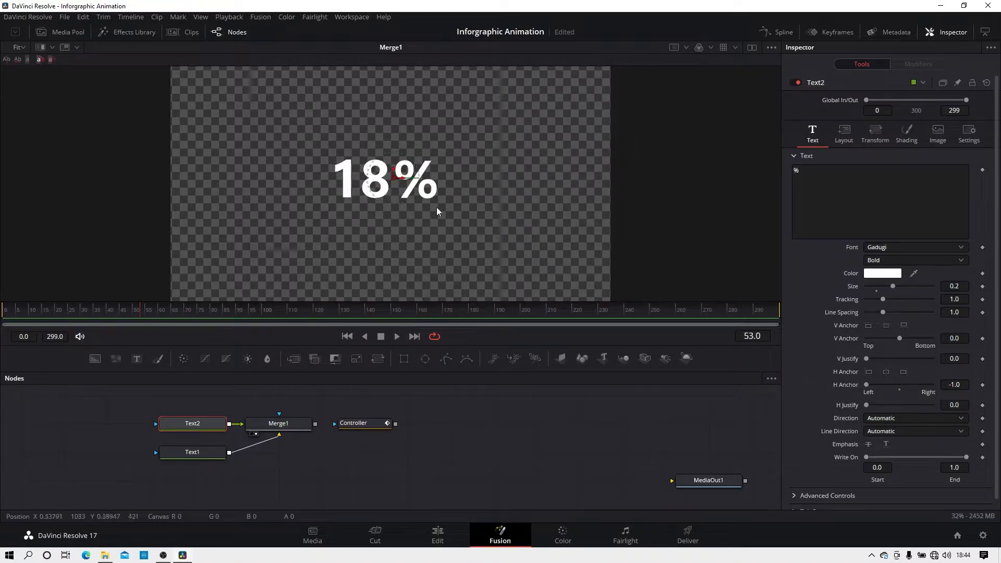
{"action": "left_click", "coordinate": [336, 461]}
Move the Controller node farther away from Merge1 and add a Background node above Text2.
{"action": "left_click_drag", "start_coordinate": [463, 432], "coordinate": [400, 474]}
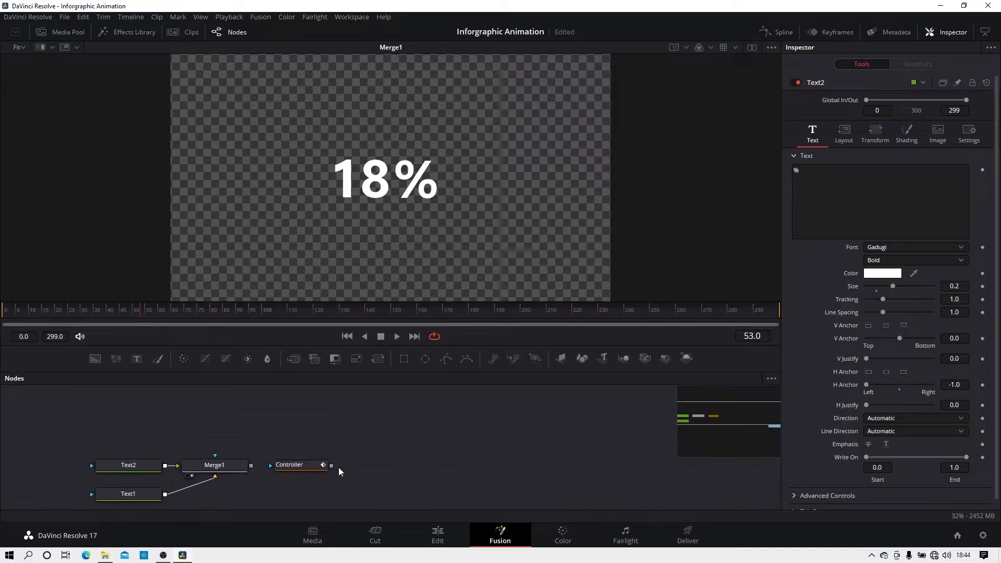
{"action": "left_click_drag", "start_coordinate": [339, 472], "coordinate": [508, 467]}
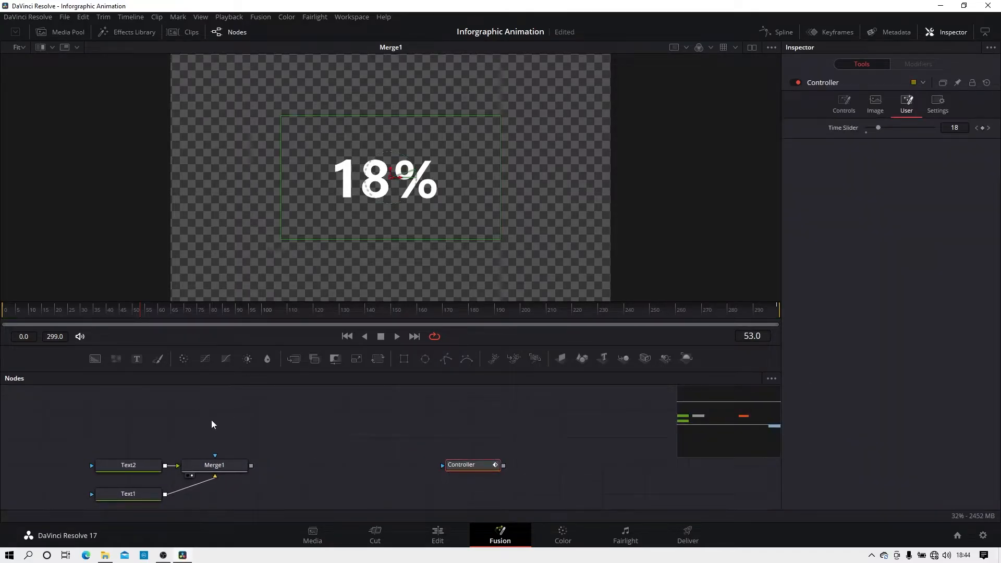
{"action": "left_click", "coordinate": [95, 360]}
{"action": "left_click_drag", "start_coordinate": [219, 409], "coordinate": [135, 408]}
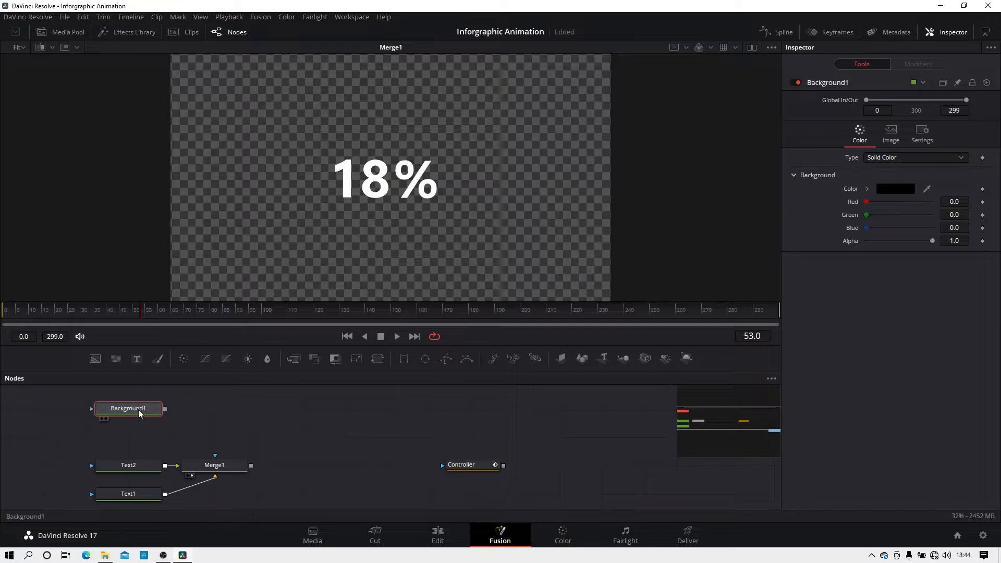
Rename the new Background node Alfa, then display it and set its alpha to 0.0.
{"action": "right_click", "coordinate": [135, 408]}
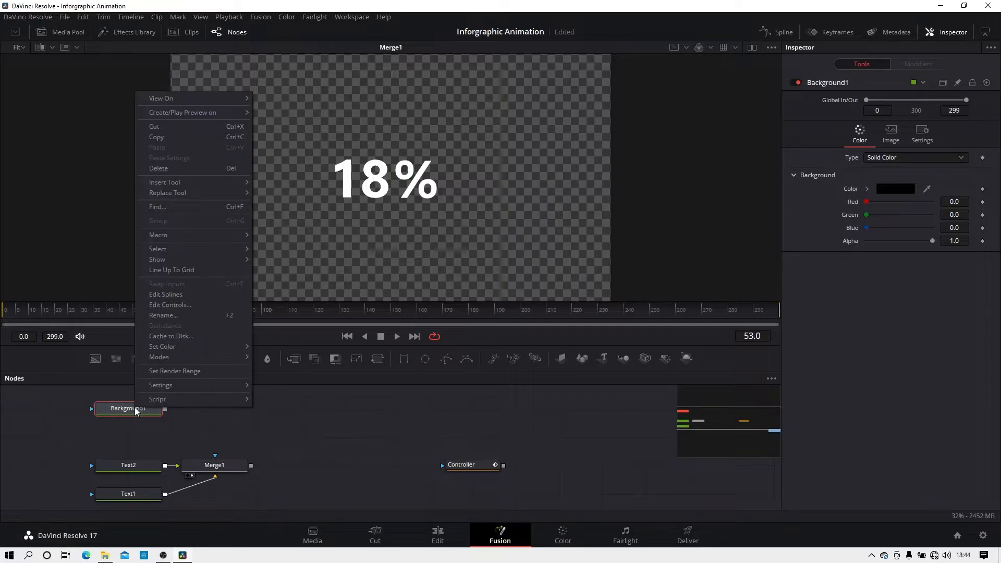
{"action": "left_click", "coordinate": [182, 315]}
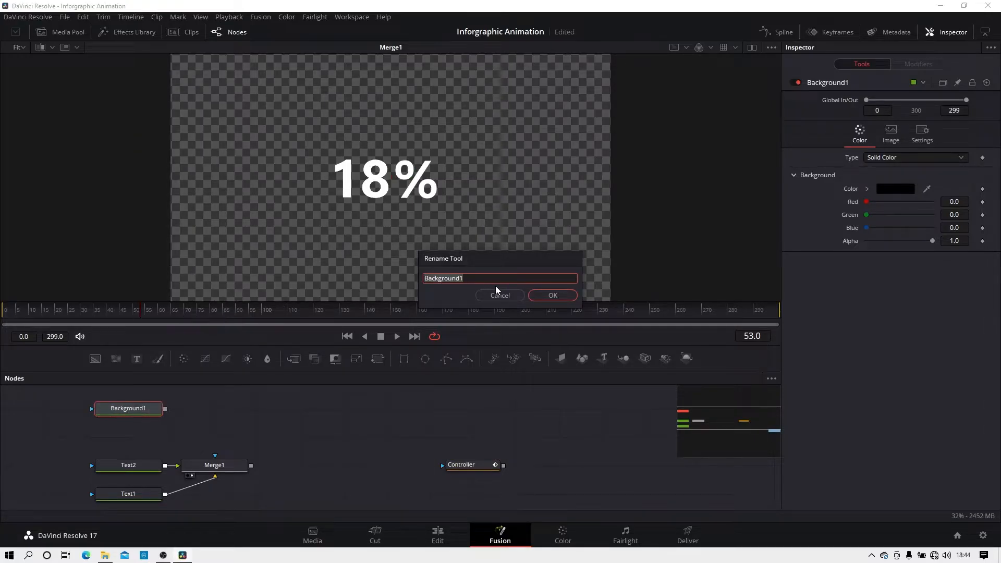
{"action": "type", "text": "Alfa"}
{"action": "left_click", "coordinate": [538, 296]}
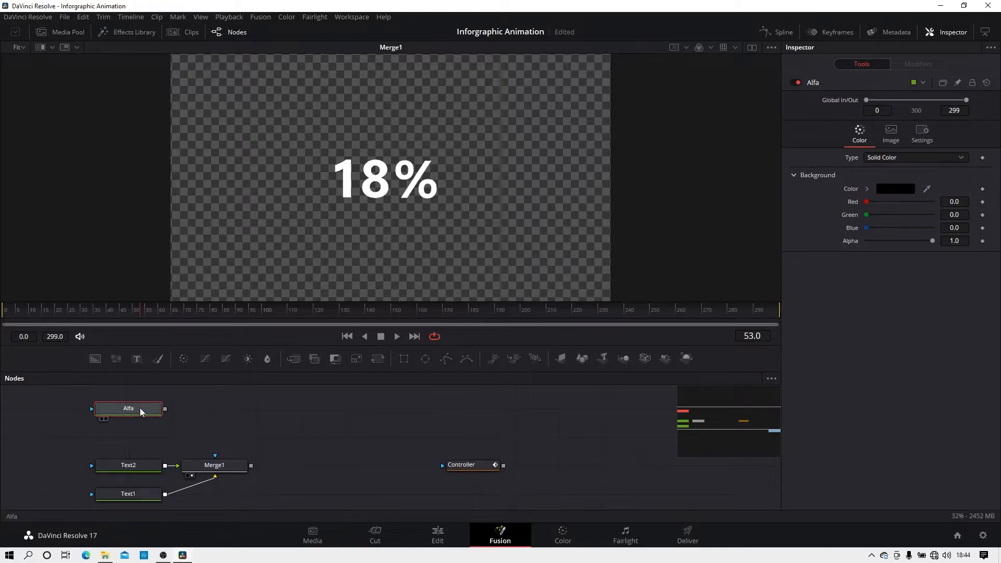
{"action": "left_click_drag", "start_coordinate": [140, 409], "coordinate": [377, 168]}
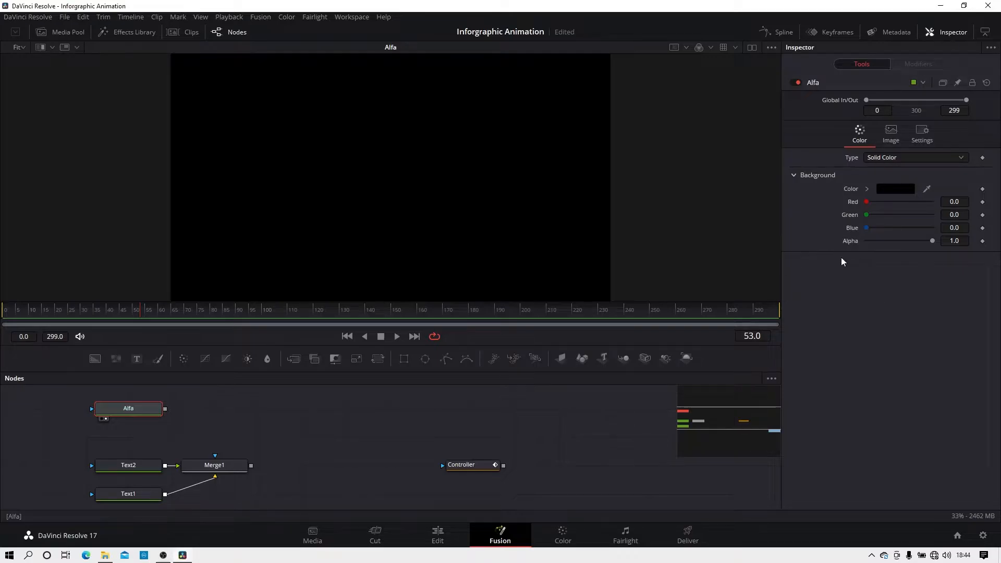
{"action": "left_click_drag", "start_coordinate": [932, 240], "coordinate": [785, 242]}
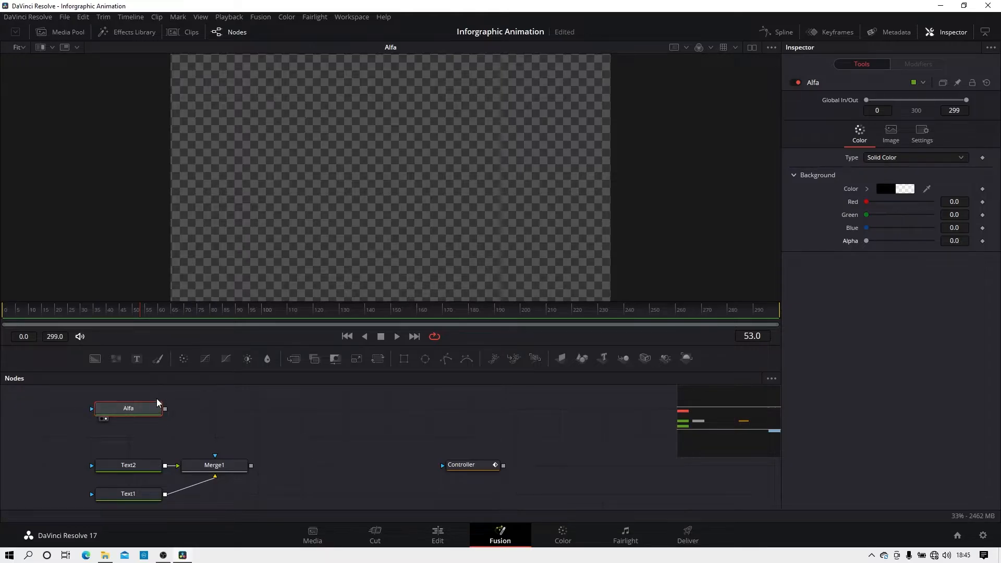
Add a Paint node after Alfa and display it in the viewer.
{"action": "key", "text": "shift+space"}
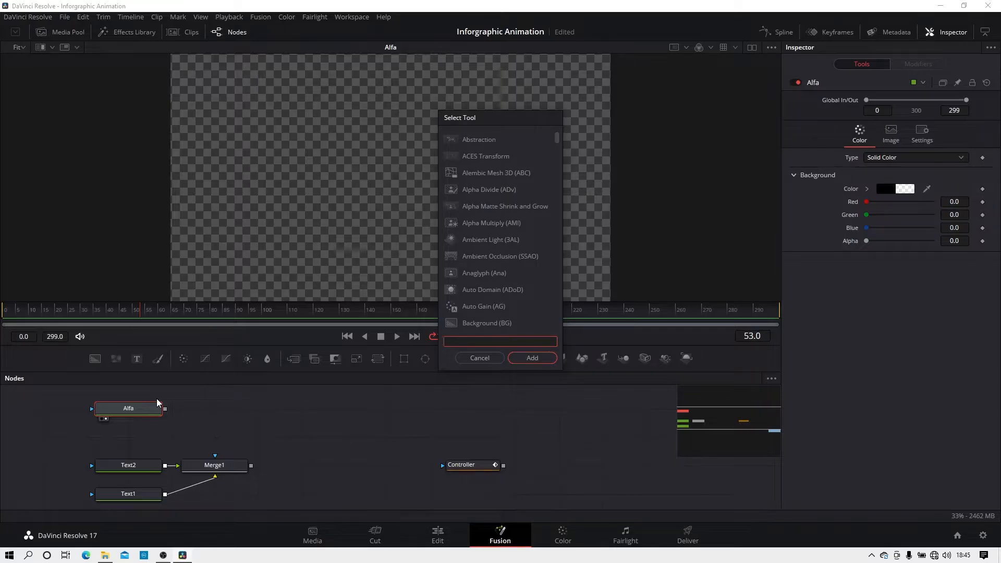
{"action": "type", "text": "pain"}
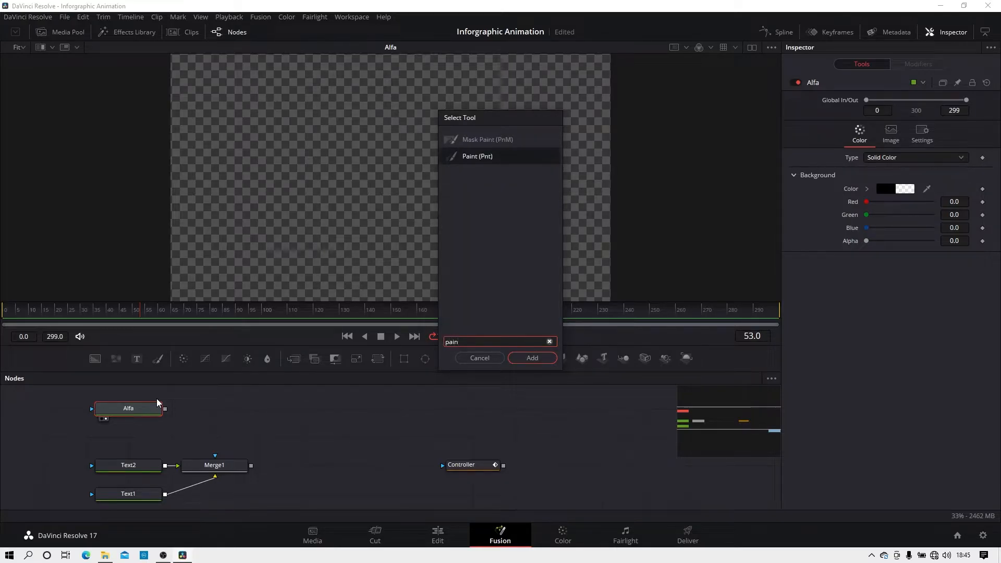
{"action": "type", "text": "t"}
{"action": "left_click", "coordinate": [533, 358]}
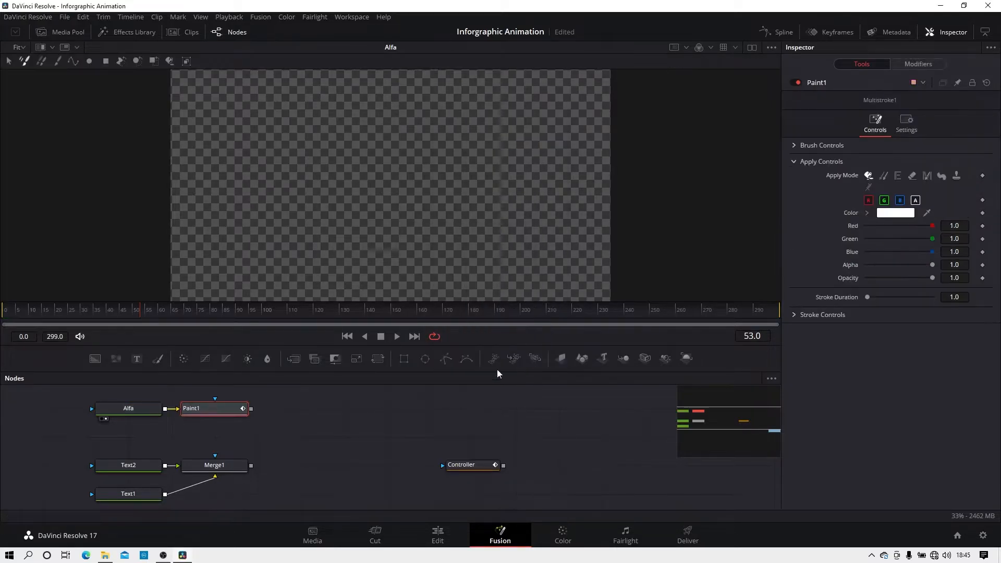
{"action": "key", "text": "1"}
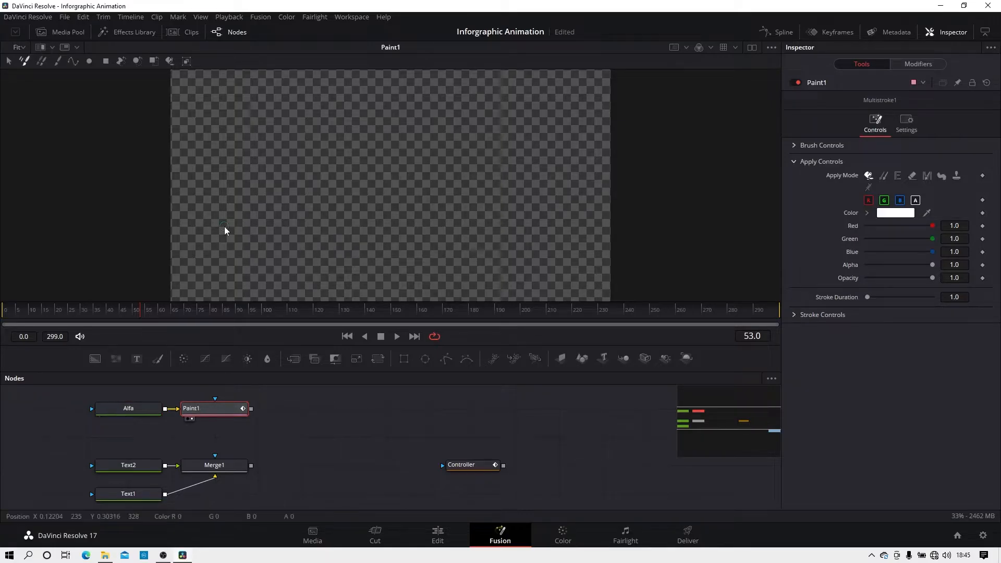
Show the viewer guides over the Paint1 canvas.
{"action": "right_click", "coordinate": [406, 151]}
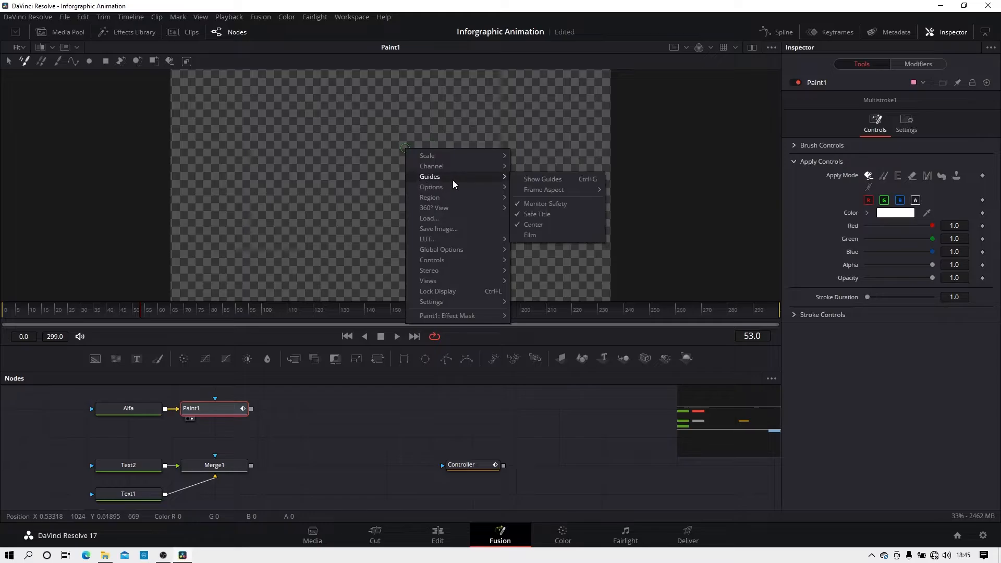
{"action": "mouse_move", "coordinate": [468, 175]}
{"action": "left_click", "coordinate": [527, 179]}
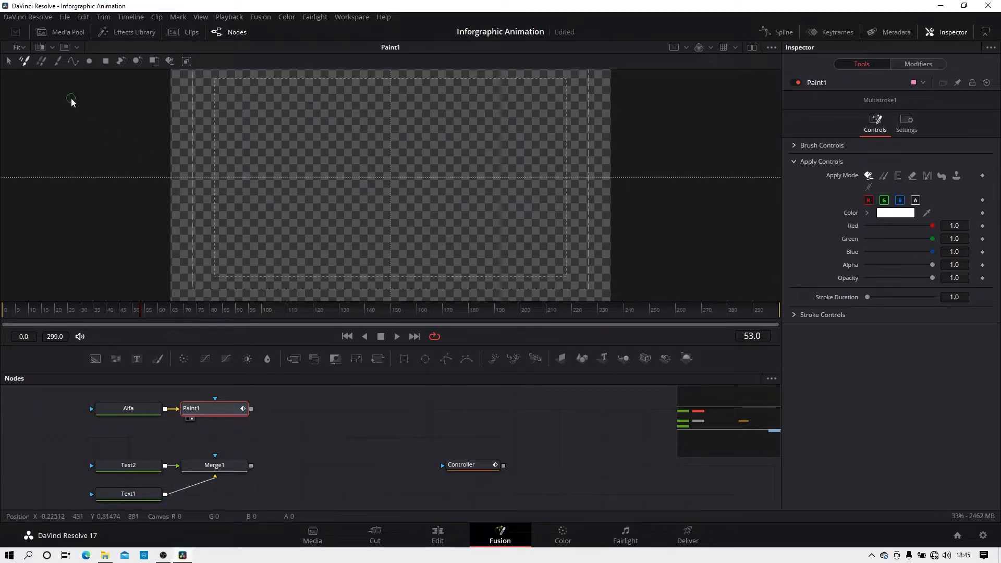
Start a polyline stroke in Paint1 and create it as an ellipse with width 0.25 and height 0.25.
{"action": "left_click", "coordinate": [74, 62]}
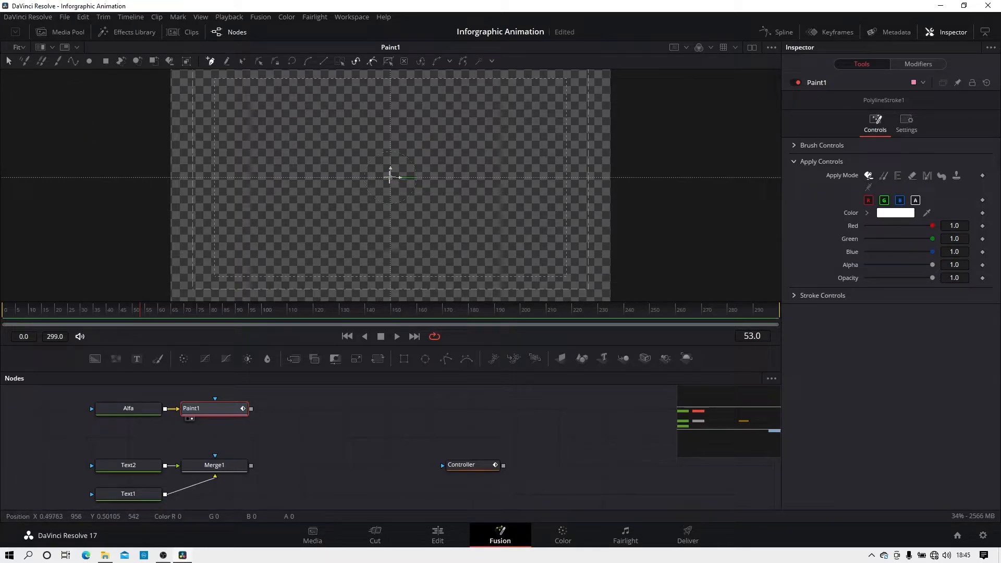
{"action": "right_click", "coordinate": [390, 177]}
{"action": "mouse_move", "coordinate": [430, 358]}
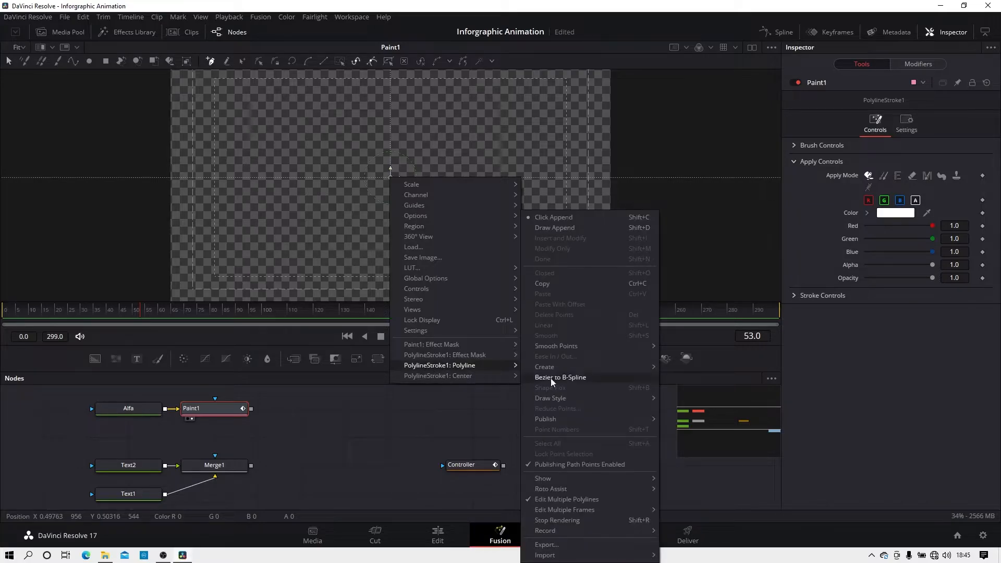
{"action": "mouse_move", "coordinate": [574, 365]}
{"action": "left_click", "coordinate": [682, 369]}
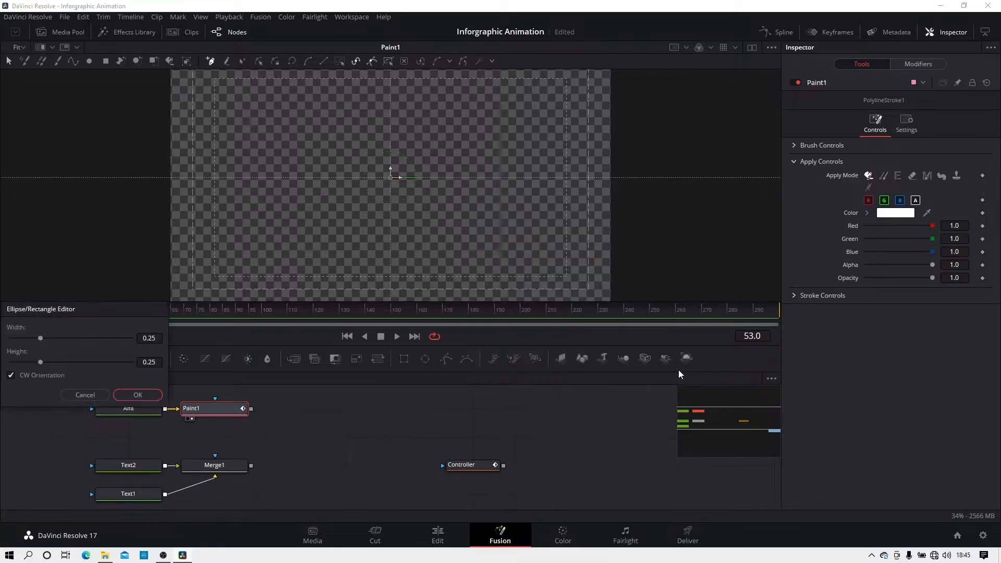
{"action": "left_click_drag", "start_coordinate": [108, 313], "coordinate": [396, 225]}
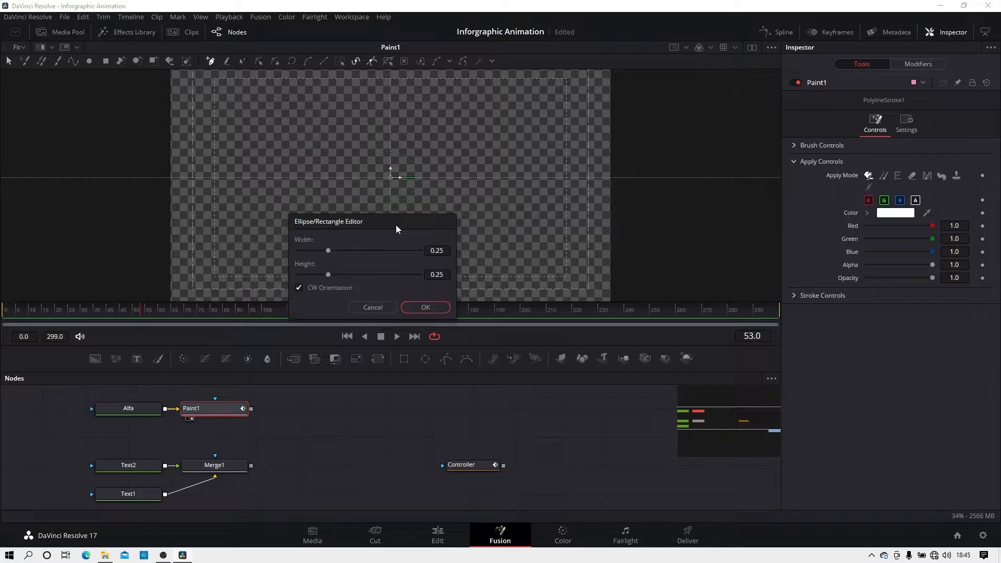
{"action": "left_click", "coordinate": [426, 309]}
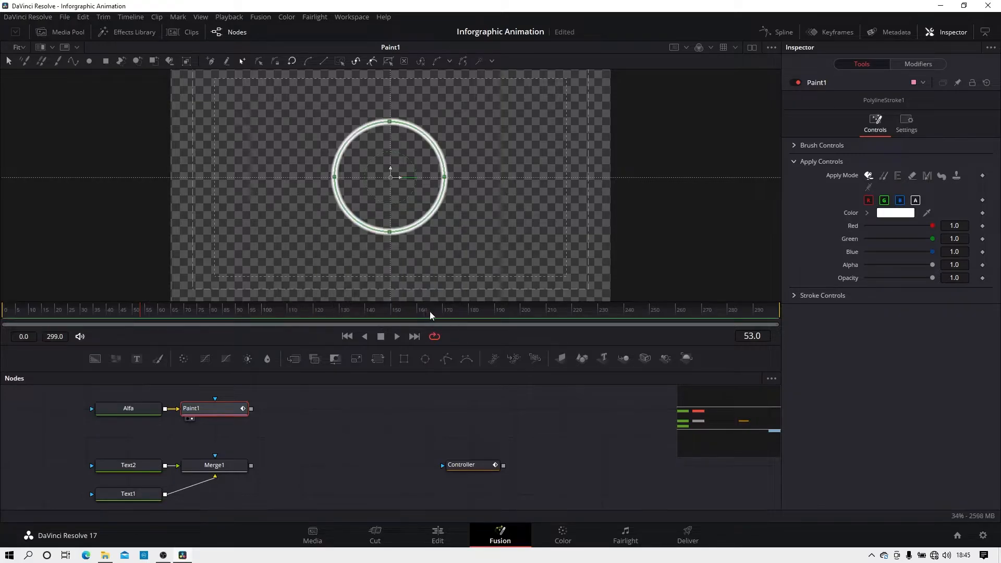
Change the polyline stroke's brush shape from the soft brush to the hard-edged circle.
{"action": "left_click", "coordinate": [920, 65]}
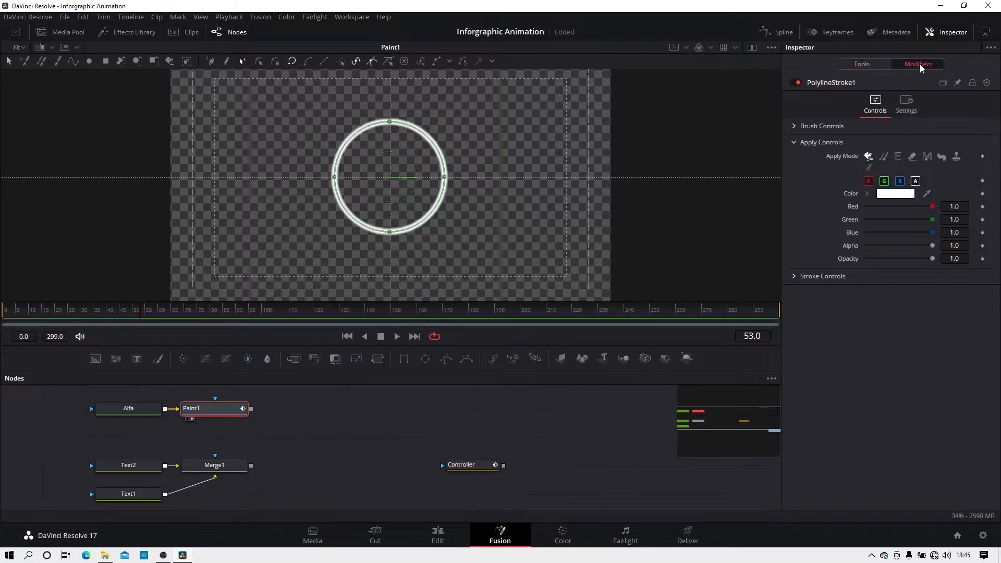
{"action": "left_click", "coordinate": [798, 128]}
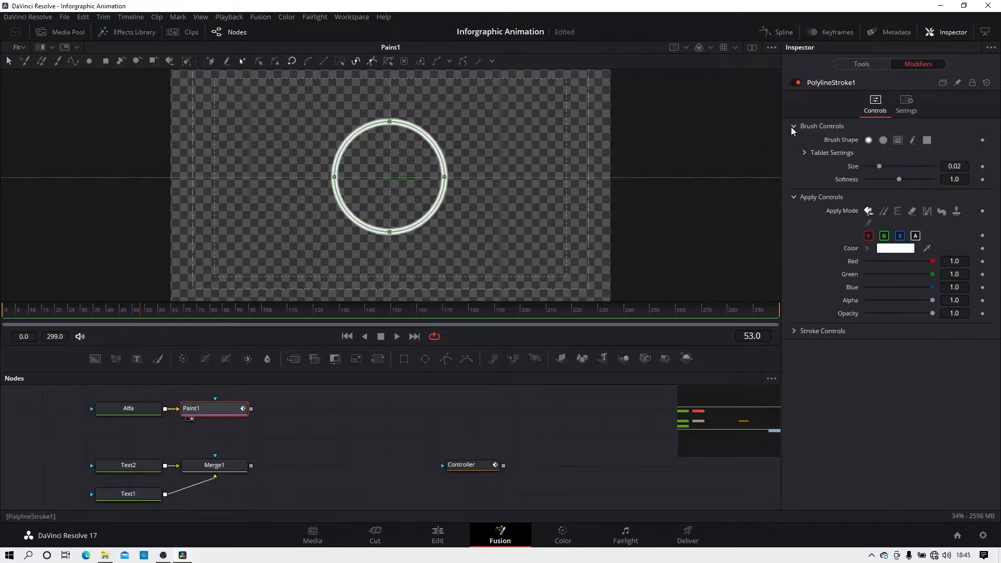
{"action": "left_click", "coordinate": [883, 141]}
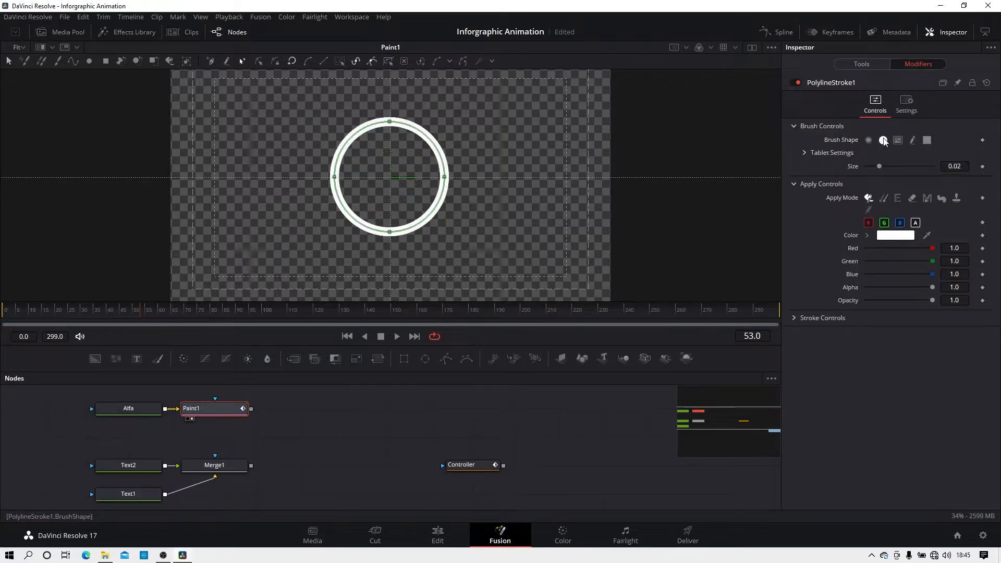
{"action": "left_click", "coordinate": [796, 125]}
Set a Write On keyframe for the stroke at frame 299 with start 0.0 and end 1.0.
{"action": "left_click", "coordinate": [794, 141]}
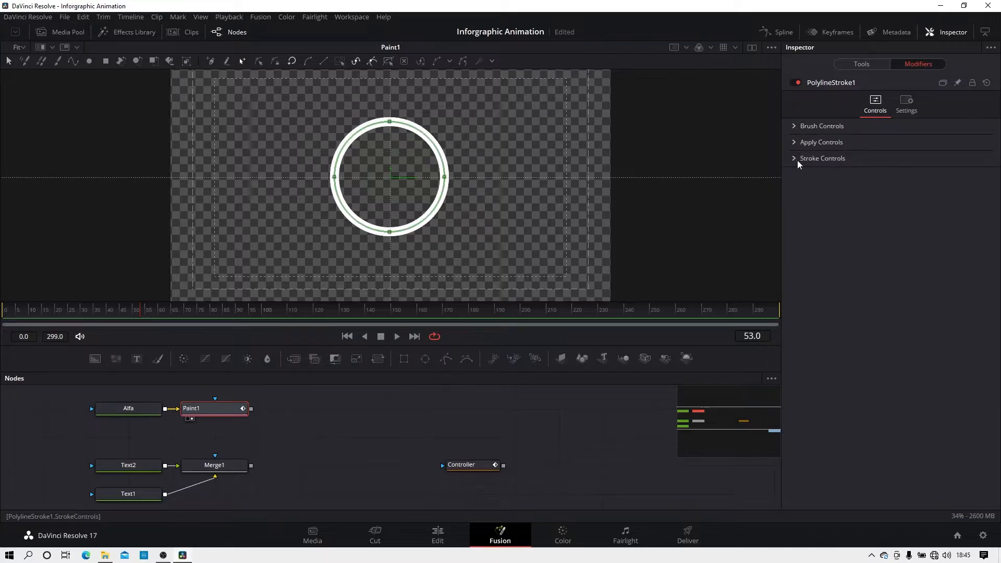
{"action": "left_click", "coordinate": [794, 160]}
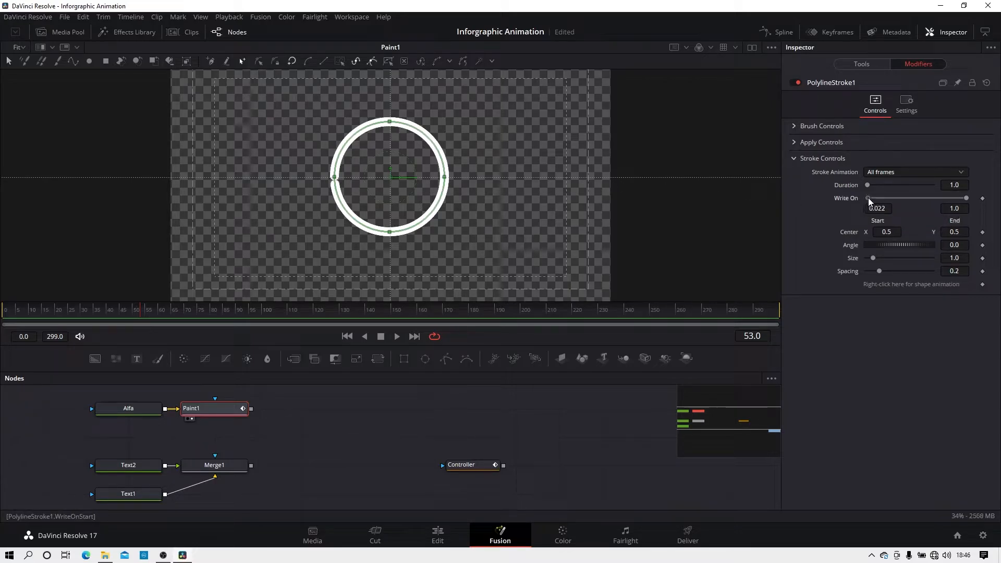
{"action": "mouse_move", "coordinate": [868, 198]}
{"action": "left_mouse_down"}
{"action": "mouse_move", "coordinate": [953, 193]}
{"action": "mouse_move", "coordinate": [844, 198]}
{"action": "left_mouse_up"}
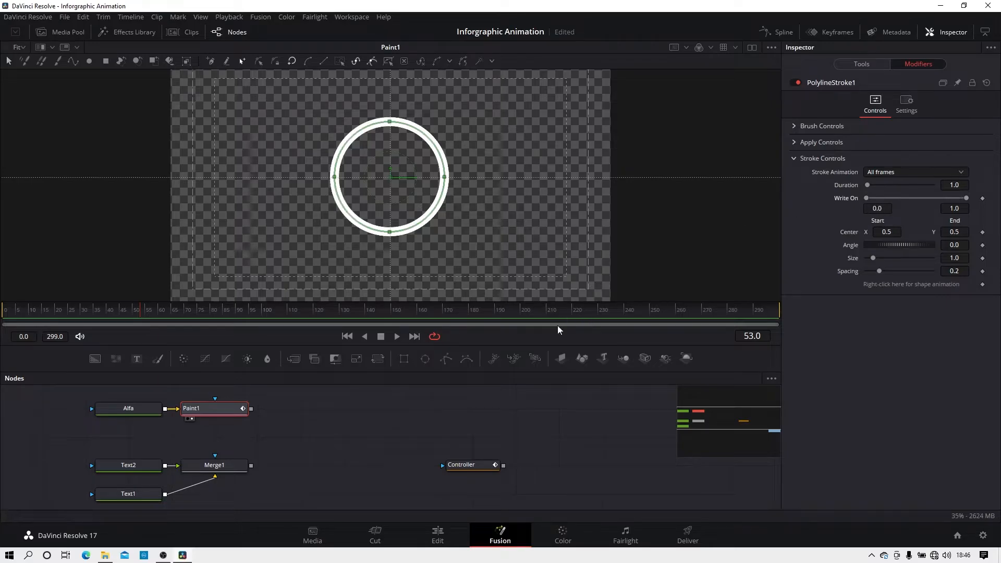
{"action": "left_click_drag", "start_coordinate": [137, 309], "coordinate": [490, 311]}
{"action": "left_click", "coordinate": [983, 199]}
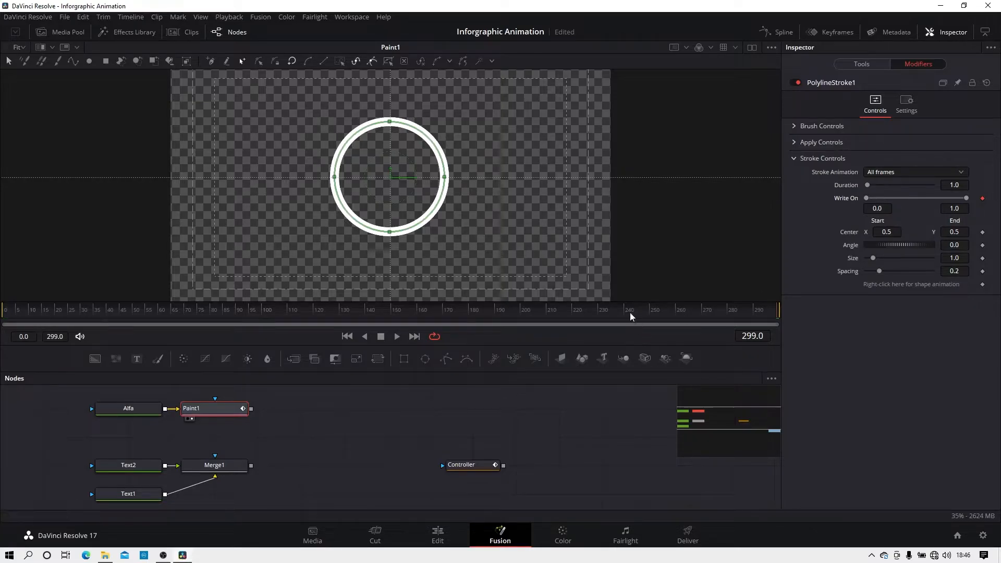
Set the stroke's Write On start to 1.0 at frame 0 and preview the animation up to frame 83.
{"action": "left_click_drag", "start_coordinate": [629, 312], "coordinate": [5, 312]}
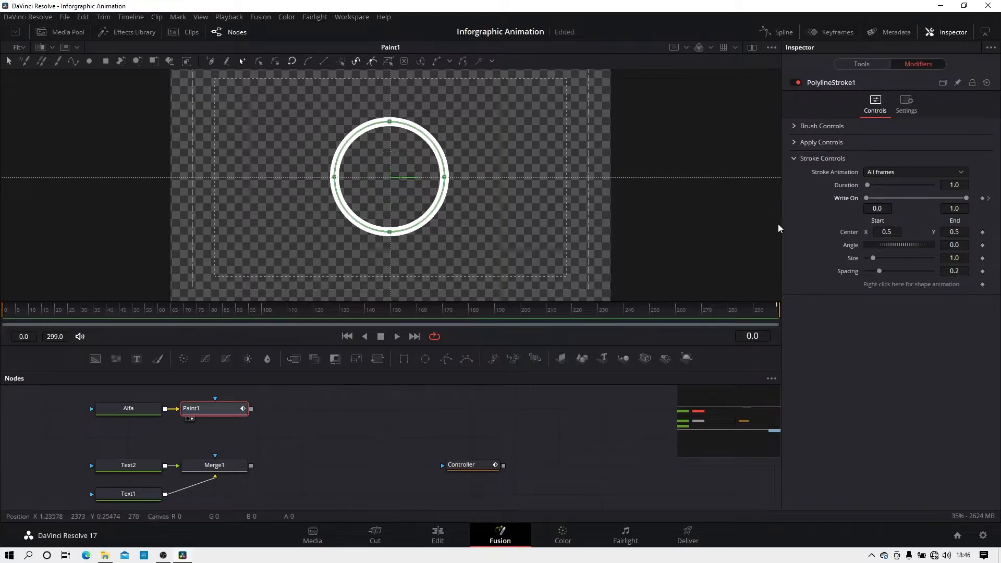
{"action": "left_click_drag", "start_coordinate": [865, 199], "coordinate": [960, 198]}
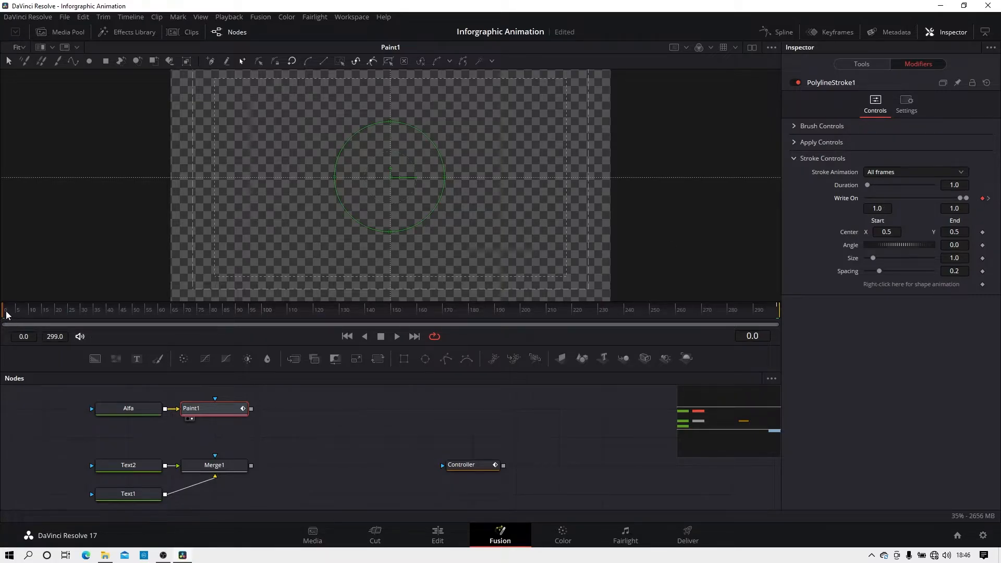
{"action": "mouse_move", "coordinate": [7, 313]}
{"action": "left_mouse_down"}
{"action": "mouse_move", "coordinate": [666, 311]}
{"action": "mouse_move", "coordinate": [205, 325]}
{"action": "mouse_move", "coordinate": [340, 318]}
{"action": "mouse_move", "coordinate": [235, 319]}
{"action": "mouse_move", "coordinate": [273, 315]}
{"action": "mouse_move", "coordinate": [224, 308]}
{"action": "left_mouse_up"}
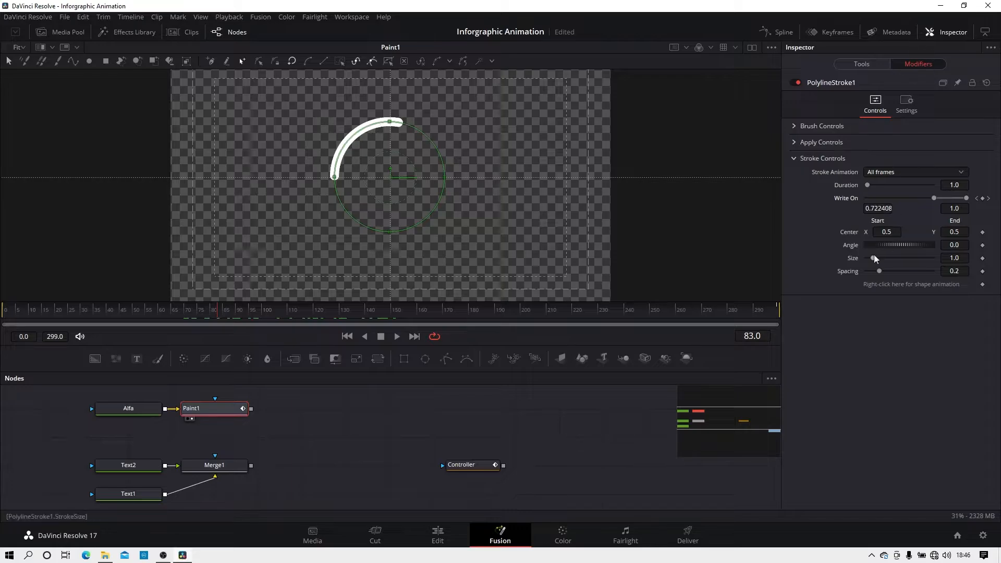
Set the stroke's angle to -90 and scrub to frame 213 to check where the circle starts drawing.
{"action": "left_click", "coordinate": [964, 244]}
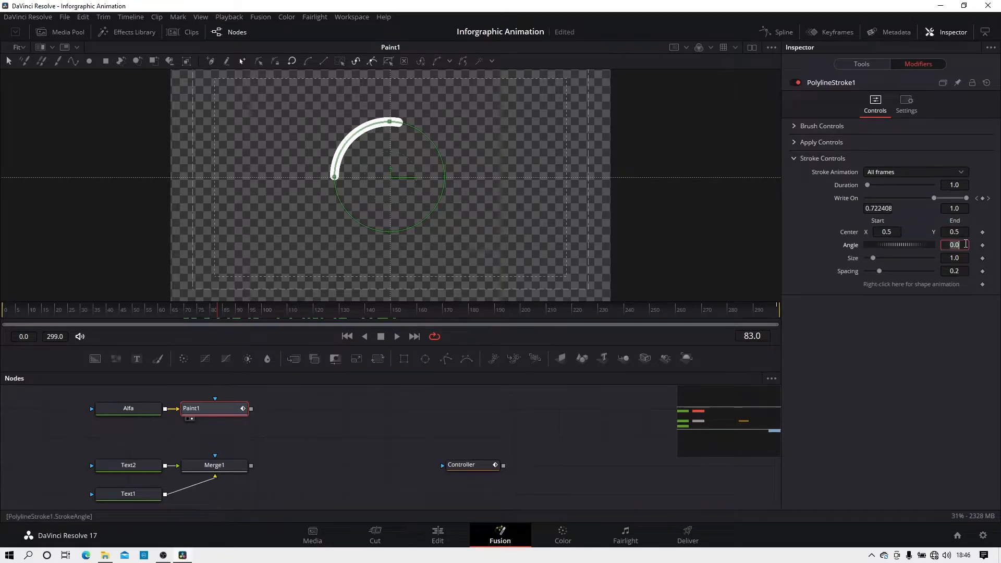
{"action": "type", "text": "-90"}
{"action": "key", "text": "Tab"}
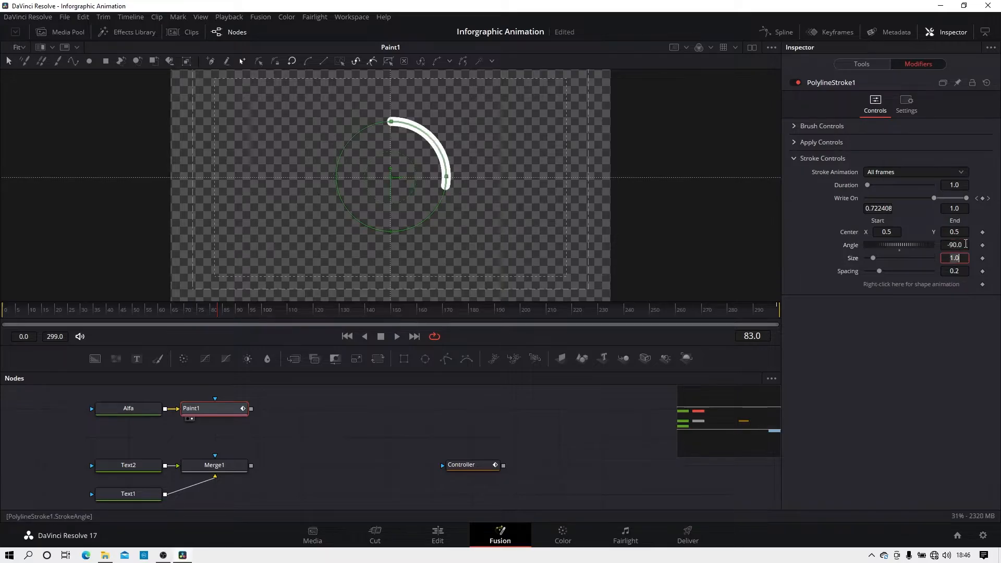
{"action": "mouse_move", "coordinate": [18, 310]}
{"action": "left_mouse_down"}
{"action": "mouse_move", "coordinate": [371, 324]}
{"action": "mouse_move", "coordinate": [675, 302]}
{"action": "mouse_move", "coordinate": [435, 309]}
{"action": "mouse_move", "coordinate": [553, 309]}
{"action": "left_mouse_up"}
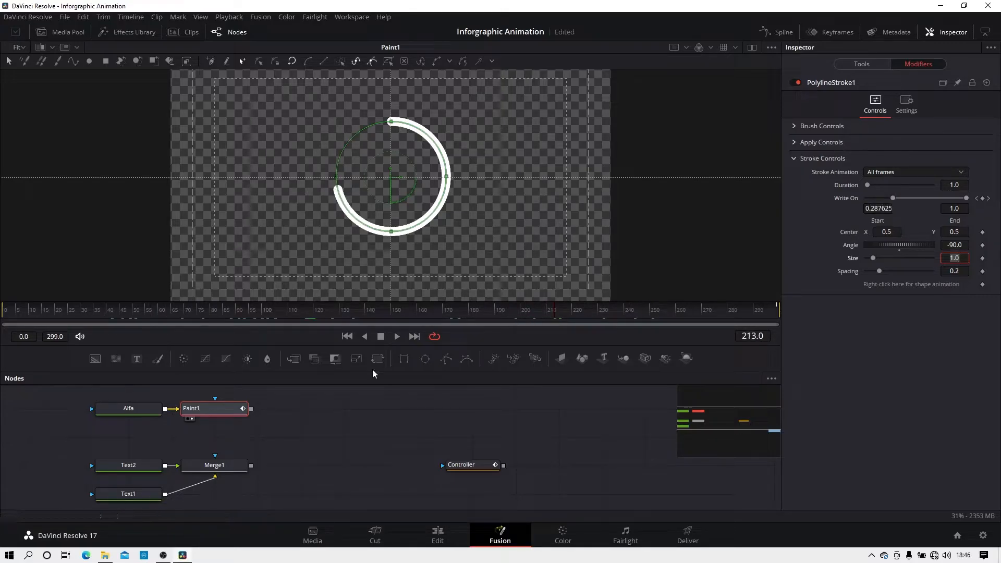
Add a Background node above Alfa and rename it Gradient.
{"action": "left_click", "coordinate": [377, 429]}
{"action": "mouse_move", "coordinate": [419, 419]}
{"action": "left_mouse_down"}
{"action": "mouse_move", "coordinate": [391, 457]}
{"action": "mouse_move", "coordinate": [238, 419]}
{"action": "mouse_move", "coordinate": [64, 415]}
{"action": "mouse_move", "coordinate": [102, 421]}
{"action": "left_mouse_up"}
{"action": "left_click", "coordinate": [95, 359]}
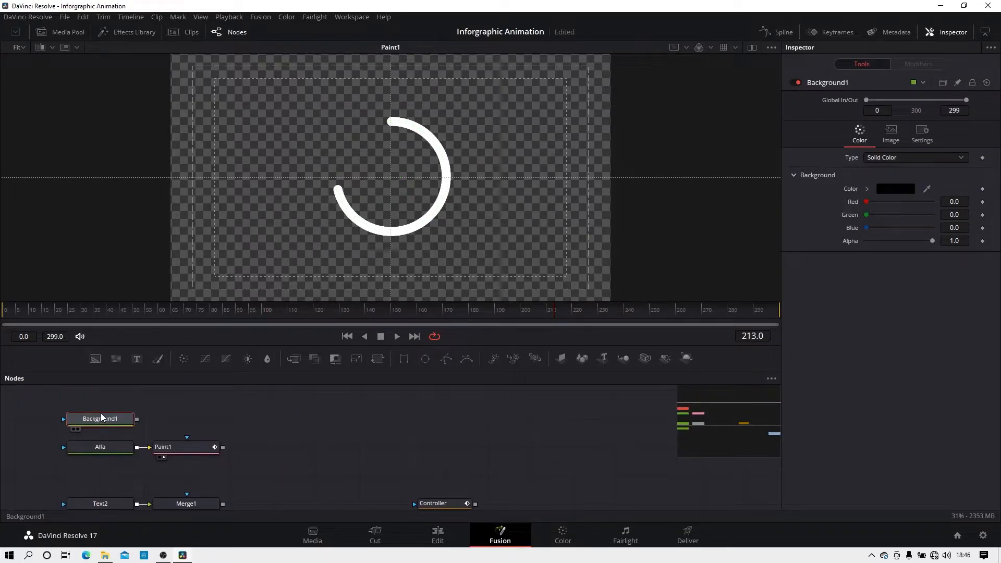
{"action": "right_click", "coordinate": [101, 414]}
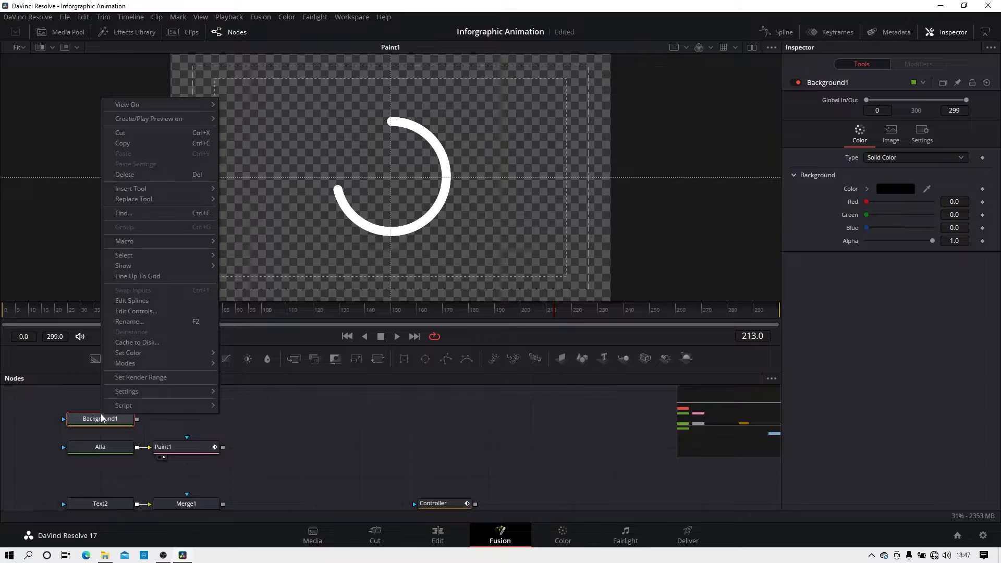
{"action": "left_click", "coordinate": [145, 320]}
{"action": "type", "text": "G"}
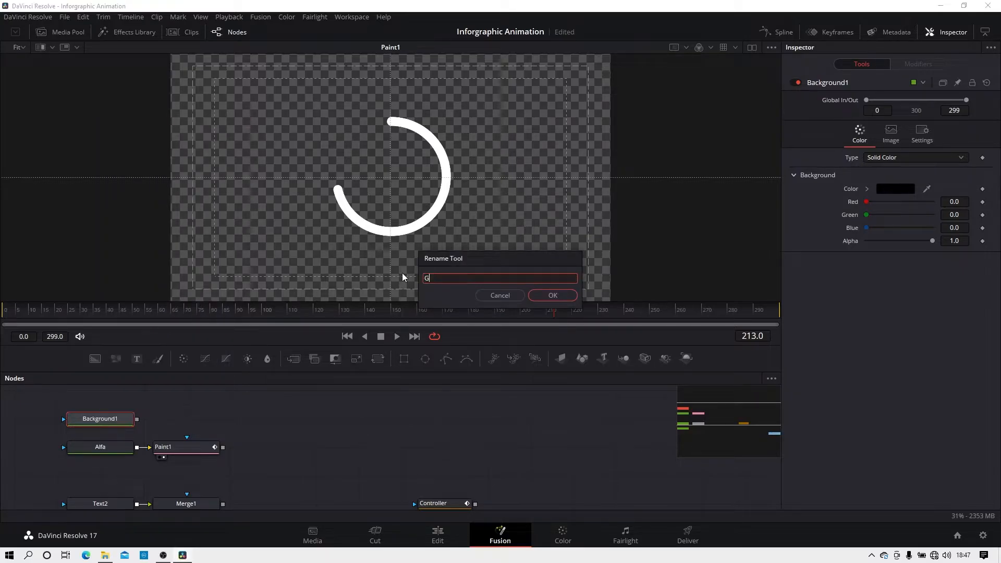
{"action": "type", "text": "radient"}
{"action": "left_click", "coordinate": [573, 294]}
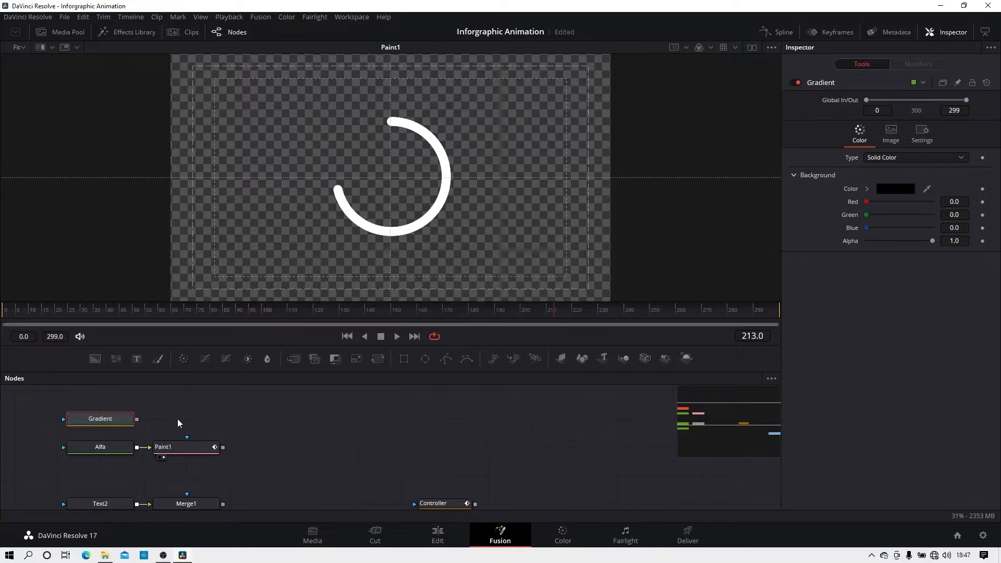
Display the Gradient node in the viewer and set its background type to Gradient.
{"action": "mouse_move", "coordinate": [100, 419]}
{"action": "left_mouse_down"}
{"action": "mouse_move", "coordinate": [139, 395]}
{"action": "mouse_move", "coordinate": [313, 181]}
{"action": "left_mouse_up"}
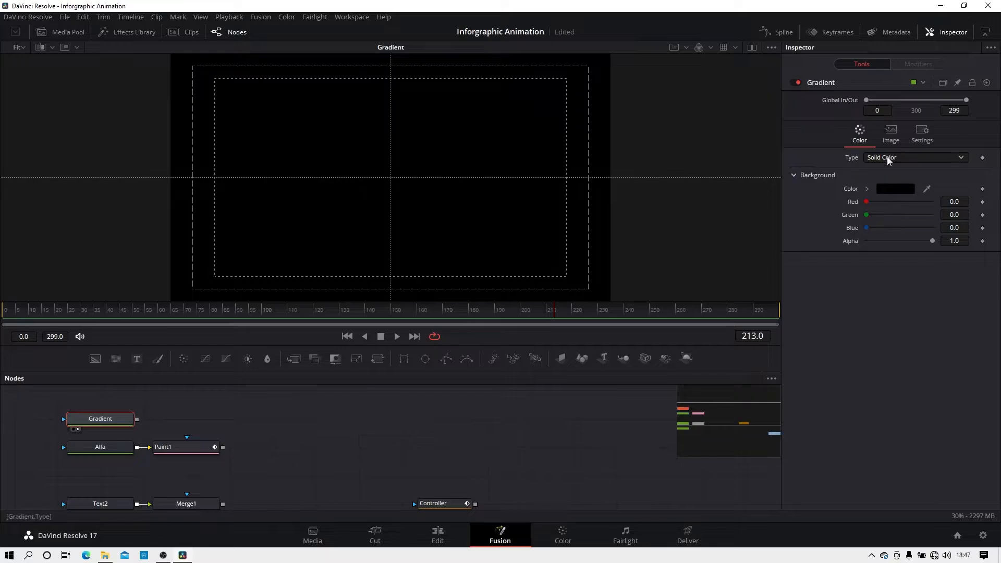
{"action": "left_click", "coordinate": [921, 159]}
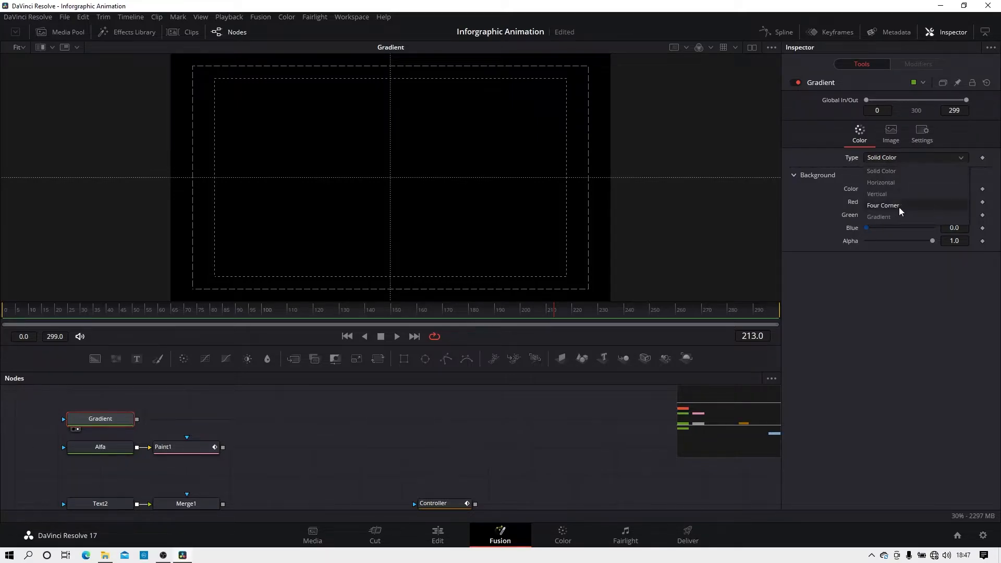
{"action": "left_click", "coordinate": [886, 218]}
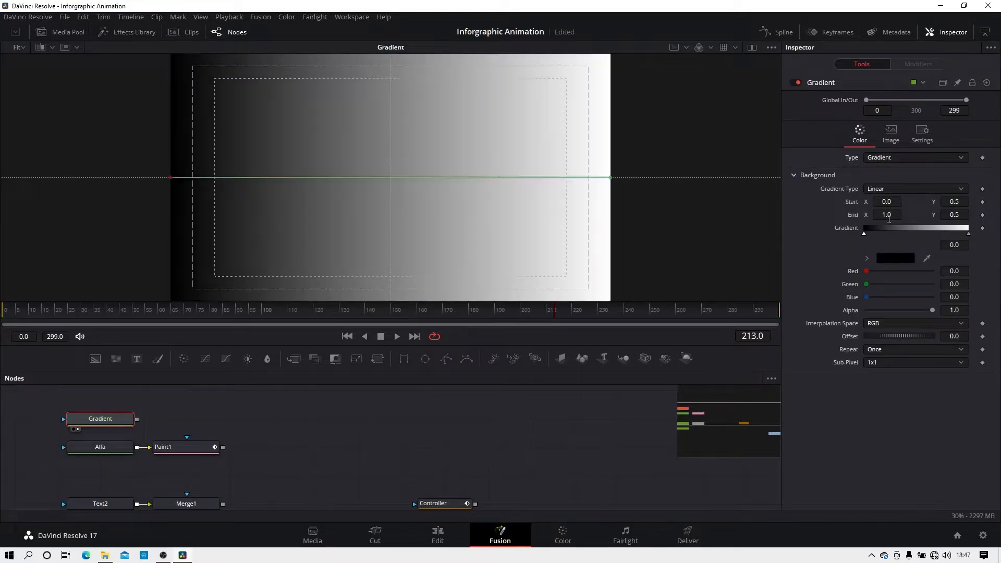
Color the gradient's first stop bright green and its last stop turquoise with hue 0.464 and saturation 1.0.
{"action": "left_click", "coordinate": [867, 258]}
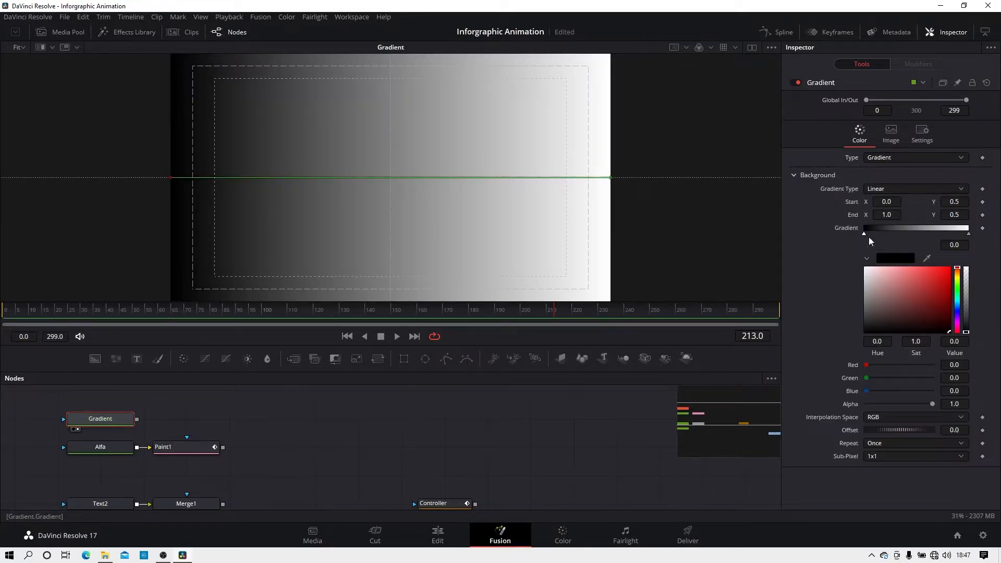
{"action": "left_click", "coordinate": [959, 291]}
{"action": "left_click", "coordinate": [969, 235]}
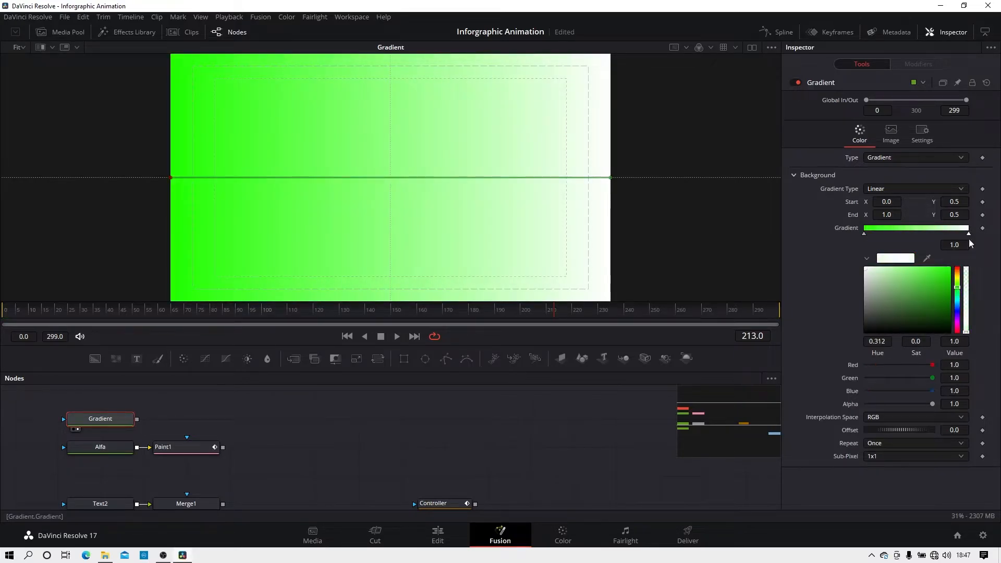
{"action": "left_click_drag", "start_coordinate": [945, 276], "coordinate": [961, 301]}
{"action": "left_click", "coordinate": [383, 416]}
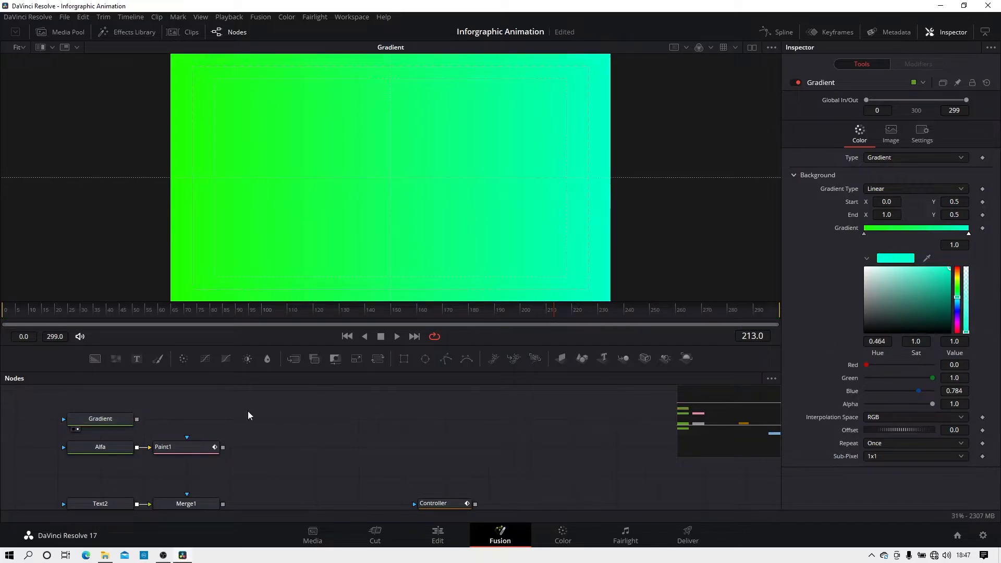
{"action": "left_click_drag", "start_coordinate": [233, 397], "coordinate": [68, 431]}
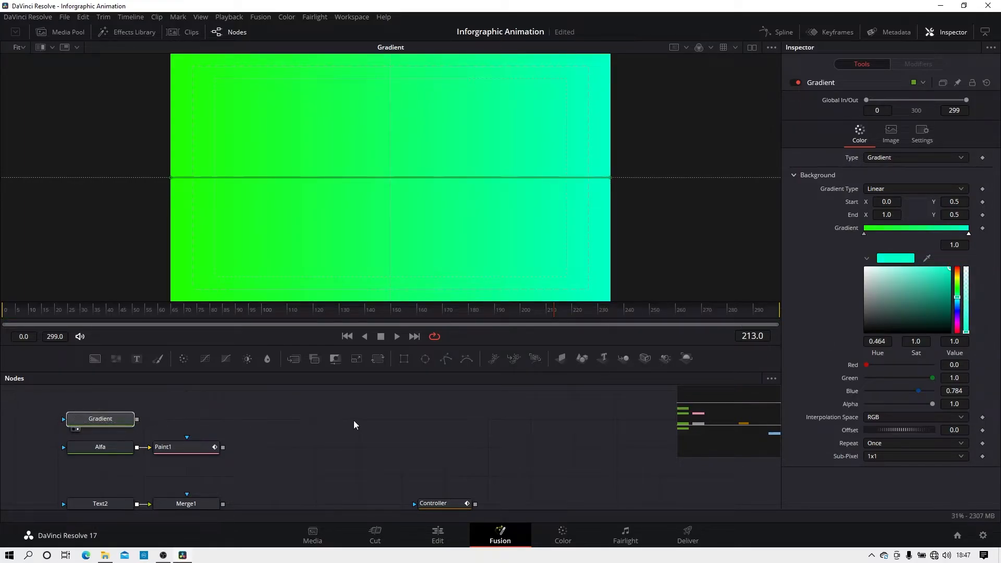
{"action": "left_click_drag", "start_coordinate": [341, 426], "coordinate": [143, 465]}
{"action": "left_click", "coordinate": [247, 443]}
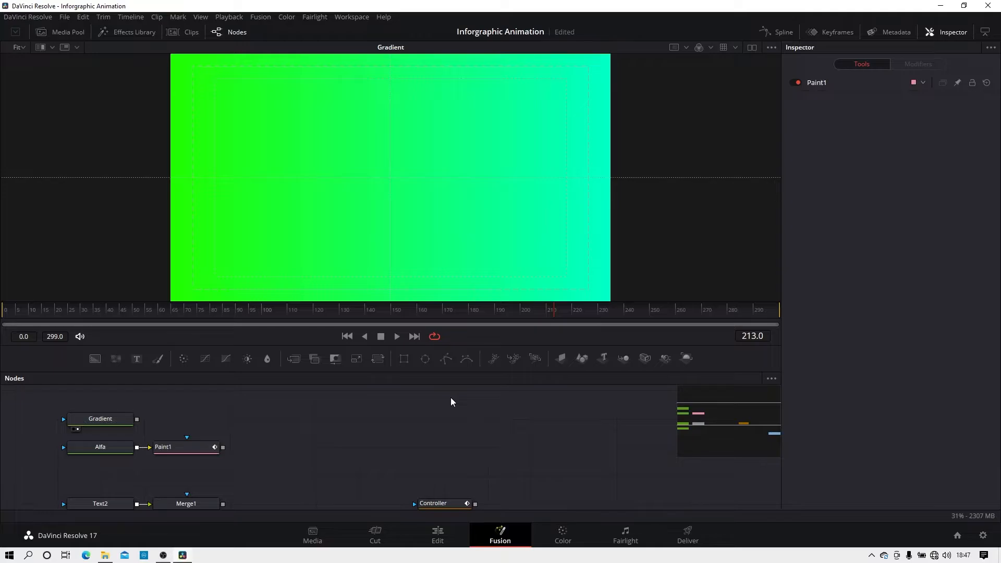
Add a Merge node above Paint1 that combines Paint1 with Gradient, using Gradient as the foreground input.
{"action": "left_click", "coordinate": [294, 359]}
{"action": "mouse_move", "coordinate": [434, 411]}
{"action": "left_mouse_down"}
{"action": "mouse_move", "coordinate": [250, 422]}
{"action": "mouse_move", "coordinate": [177, 439]}
{"action": "mouse_move", "coordinate": [127, 425]}
{"action": "mouse_move", "coordinate": [178, 471]}
{"action": "left_mouse_up"}
{"action": "left_click", "coordinate": [344, 417]}
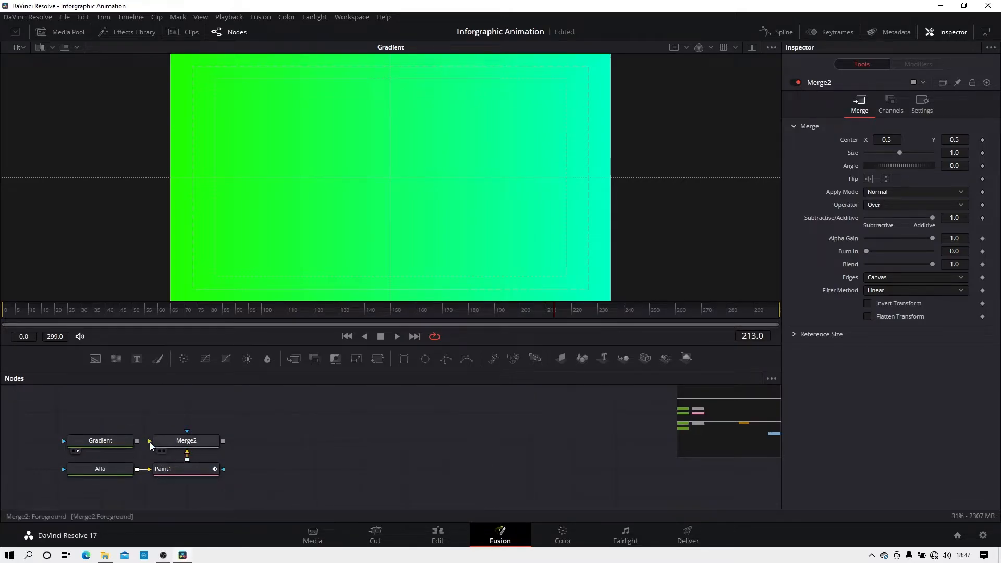
{"action": "mouse_move", "coordinate": [149, 441]}
{"action": "left_mouse_down"}
{"action": "mouse_move", "coordinate": [64, 452]}
{"action": "mouse_move", "coordinate": [96, 440]}
{"action": "left_mouse_up"}
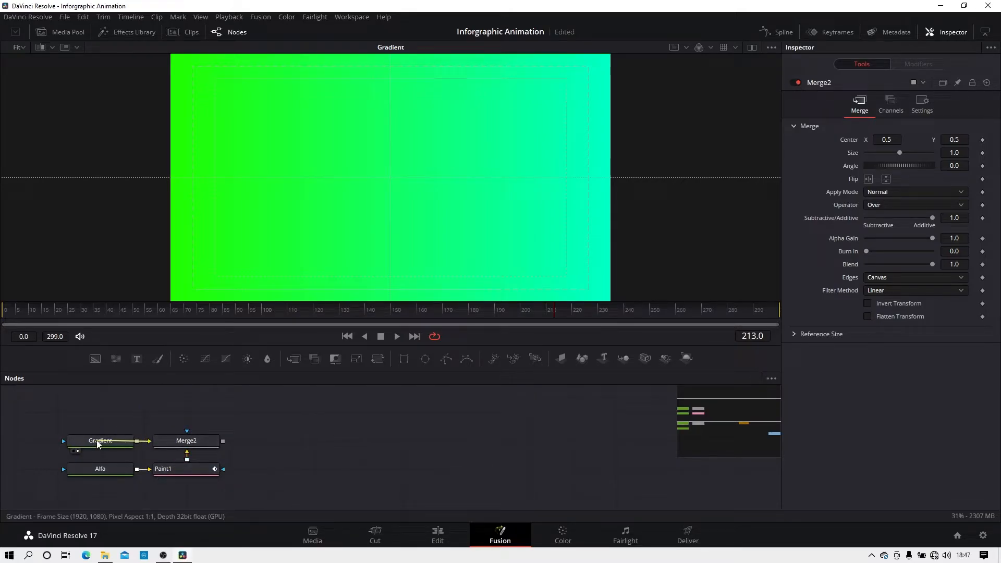
{"action": "left_click", "coordinate": [194, 440]}
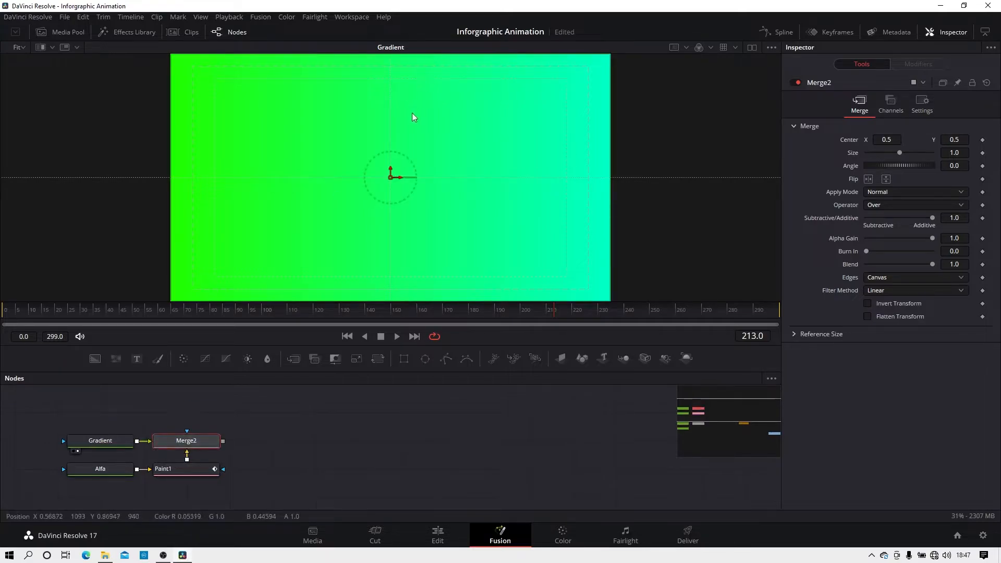
Display Merge2 in the viewer, set its operator to In, and scrub through the circular stroke animation to check it.
{"action": "left_click", "coordinate": [391, 438]}
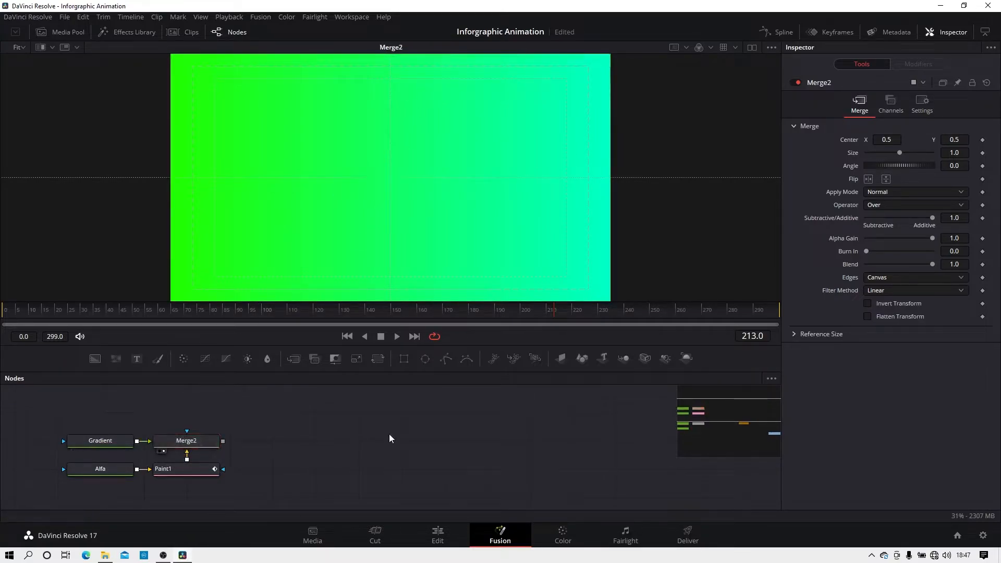
{"action": "left_click", "coordinate": [188, 441]}
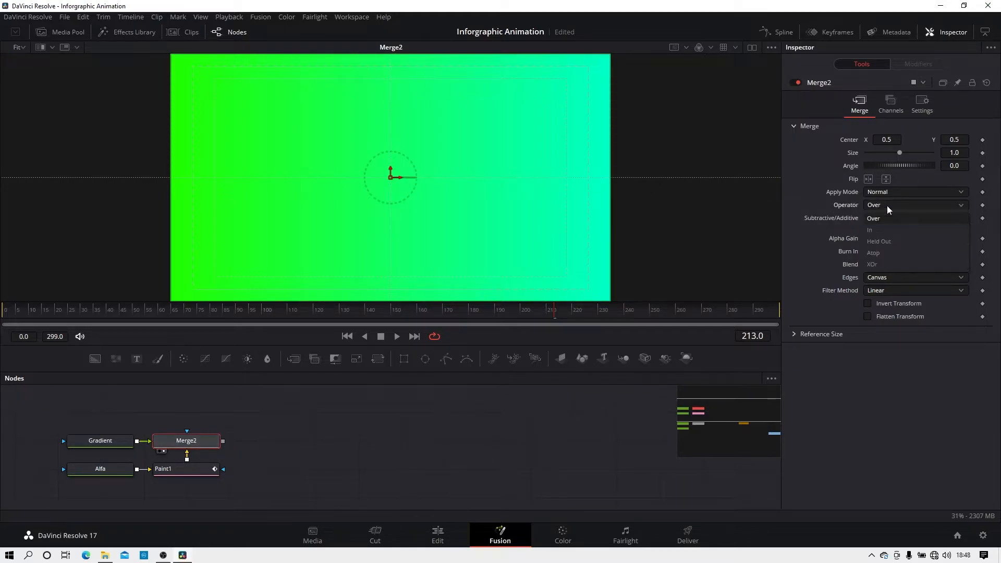
{"action": "left_click", "coordinate": [886, 206]}
{"action": "left_click", "coordinate": [875, 229]}
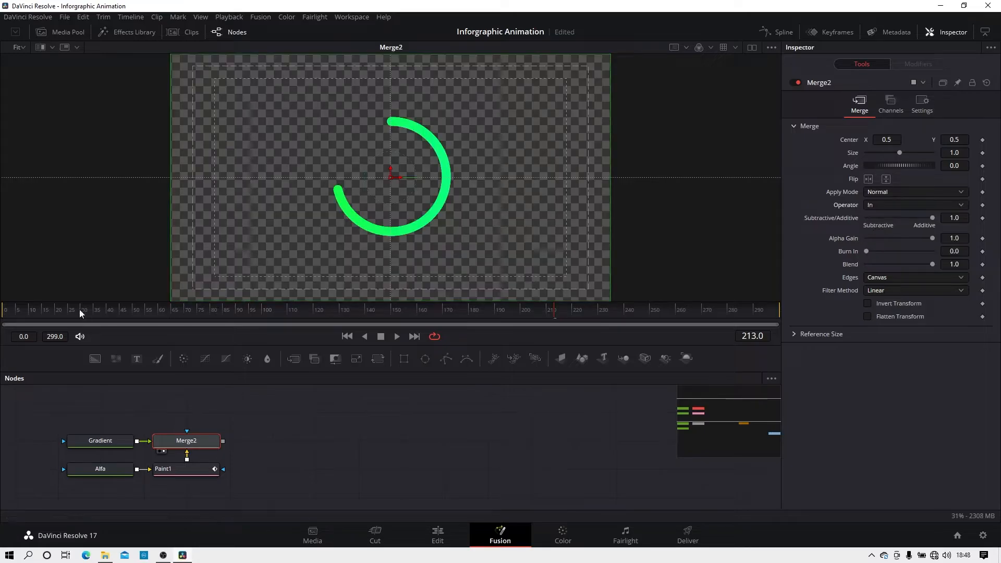
{"action": "left_click_drag", "start_coordinate": [99, 309], "coordinate": [760, 315]}
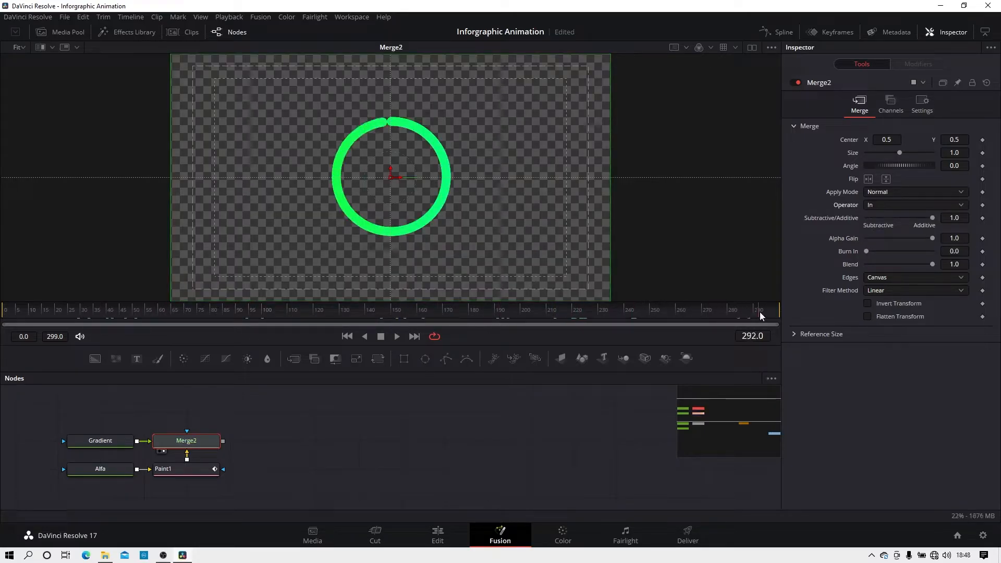
{"action": "left_click_drag", "start_coordinate": [380, 303], "coordinate": [429, 311]}
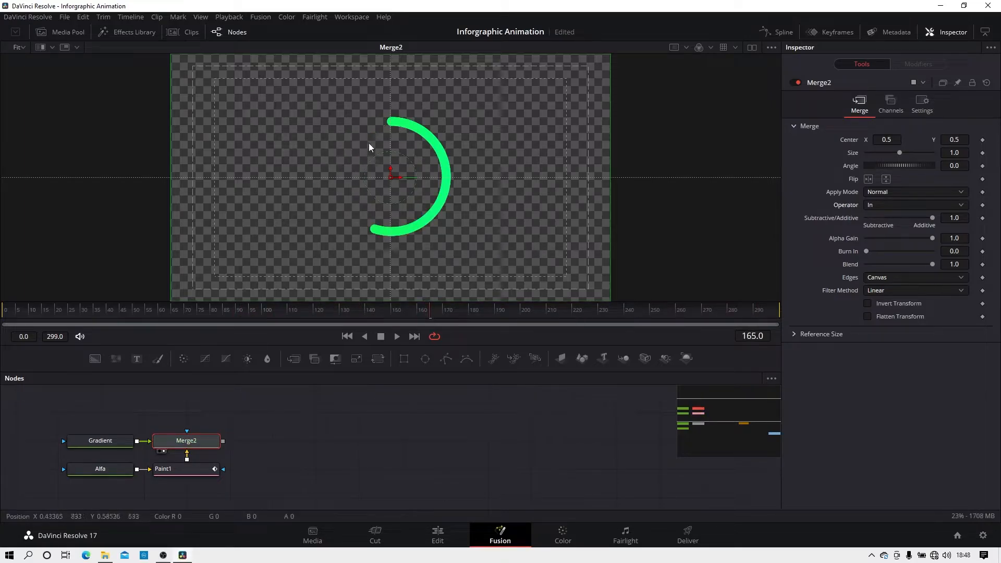
{"action": "left_click", "coordinate": [371, 433]}
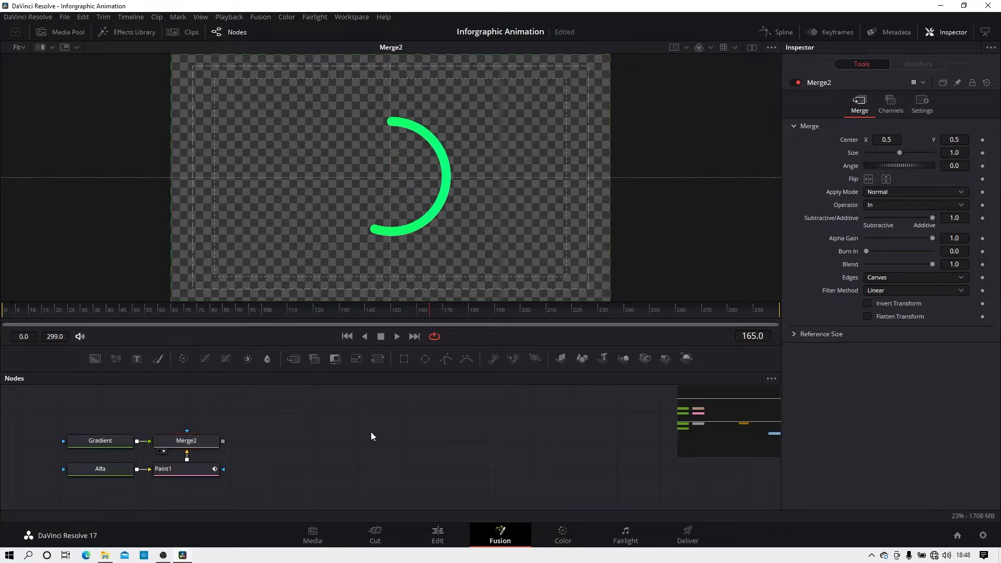
Add a Color Corrector node after Merge2 and display it in the viewer.
{"action": "left_click", "coordinate": [192, 441]}
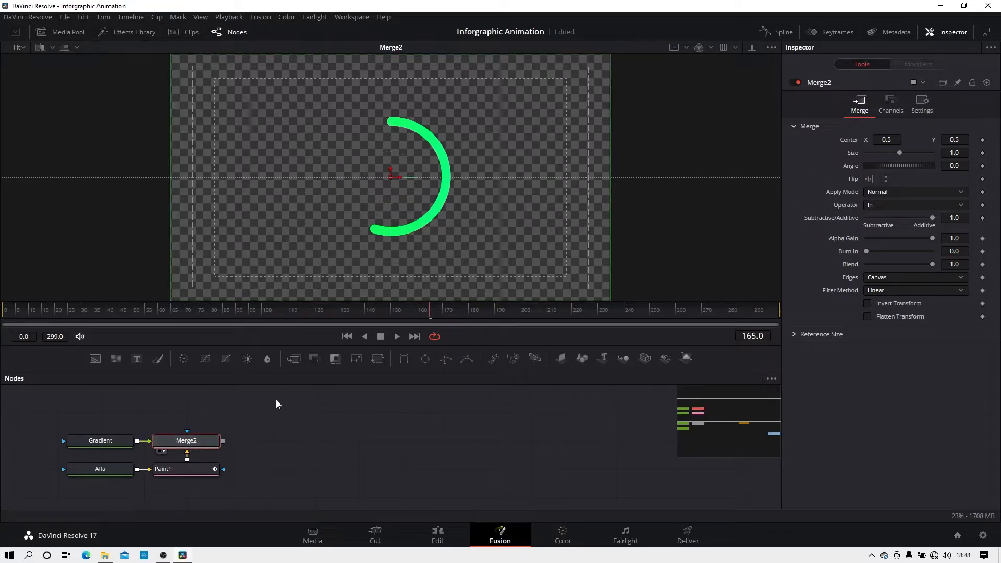
{"action": "left_click", "coordinate": [182, 358]}
{"action": "left_click_drag", "start_coordinate": [272, 440], "coordinate": [324, 234]}
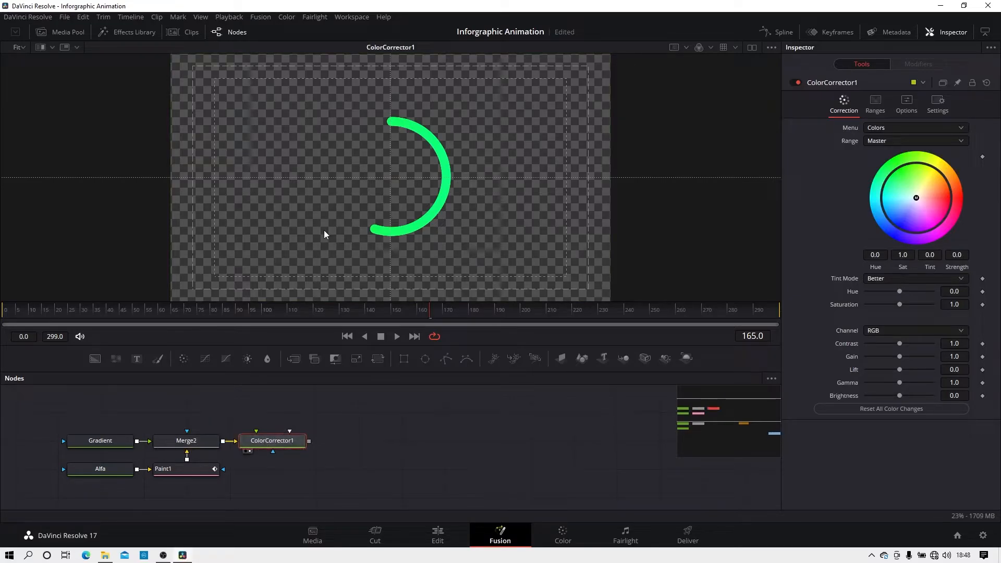
At frame 299, set ColorCorrector1's hue to 1.0 and enable animation on it.
{"action": "left_click_drag", "start_coordinate": [636, 314], "coordinate": [791, 311]}
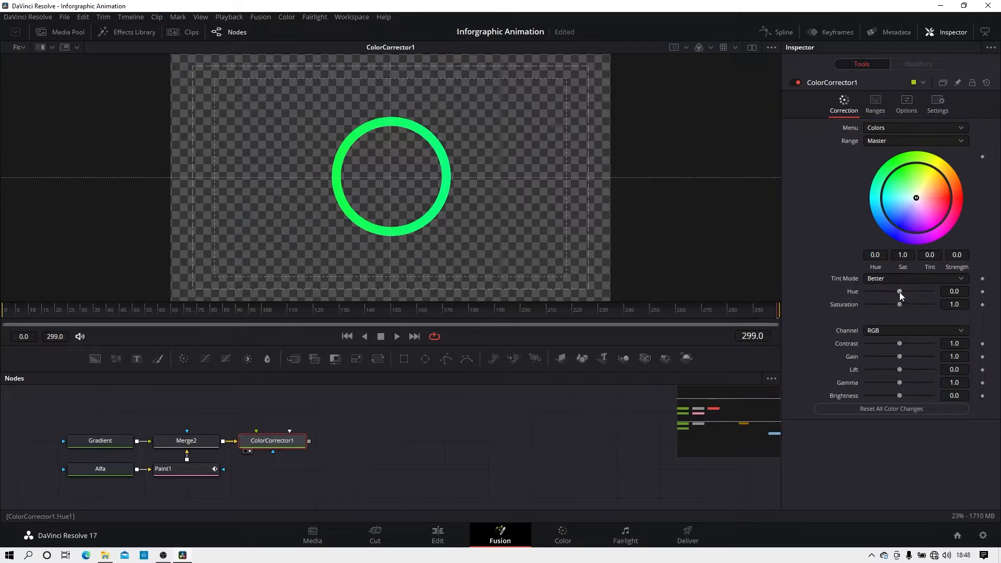
{"action": "left_click_drag", "start_coordinate": [899, 292], "coordinate": [933, 292]}
{"action": "right_click", "coordinate": [858, 291]}
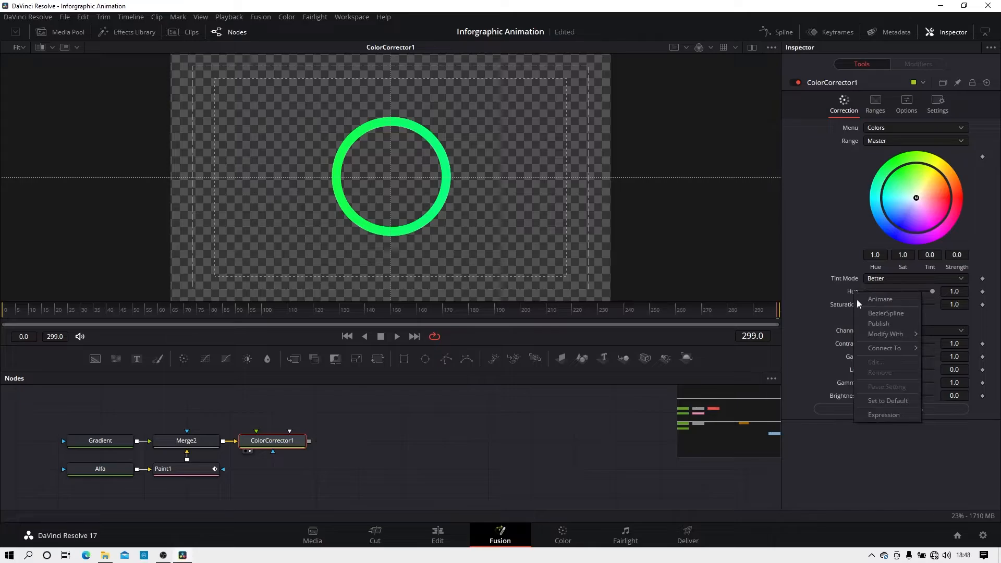
{"action": "left_click", "coordinate": [884, 298]}
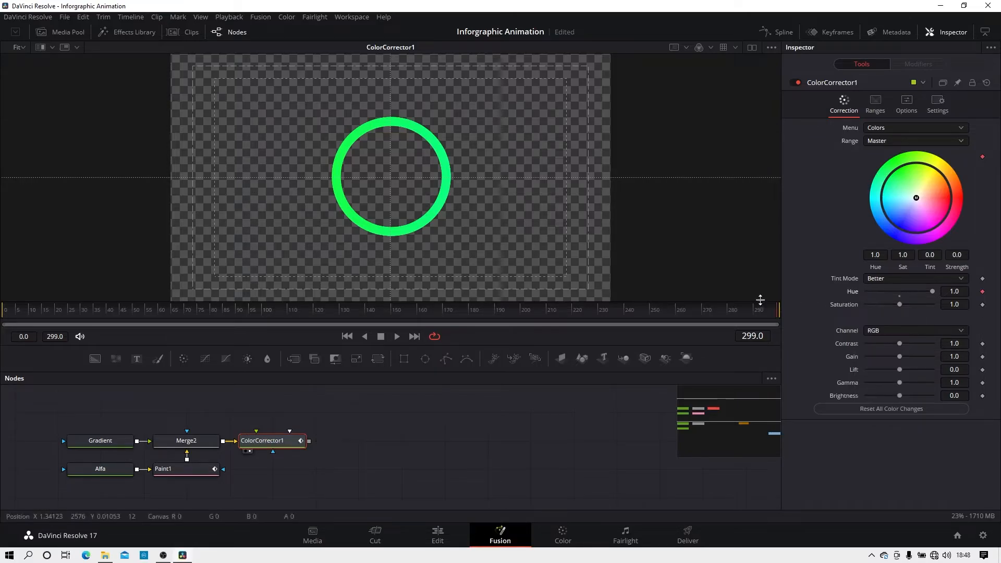
Keyframe ColorCorrector1's hue at -1.0 on frame 0 and scrub the timeline to preview the color shift.
{"action": "left_click", "coordinate": [384, 308]}
{"action": "left_click_drag", "start_coordinate": [384, 308], "coordinate": [4, 309]}
{"action": "left_click_drag", "start_coordinate": [933, 294], "coordinate": [836, 295]}
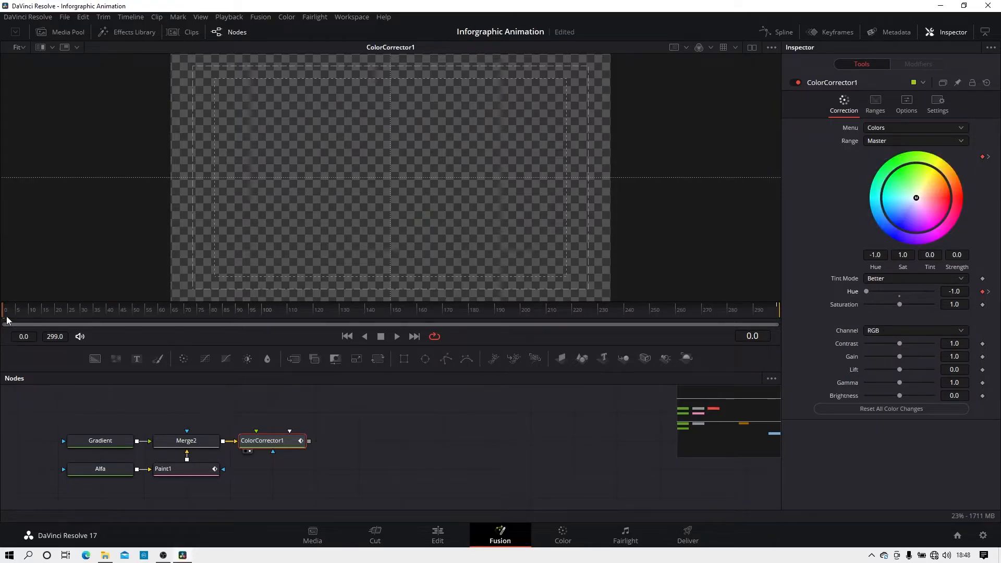
{"action": "mouse_move", "coordinate": [6, 319]}
{"action": "left_mouse_down"}
{"action": "mouse_move", "coordinate": [769, 321]}
{"action": "mouse_move", "coordinate": [496, 323]}
{"action": "left_mouse_up"}
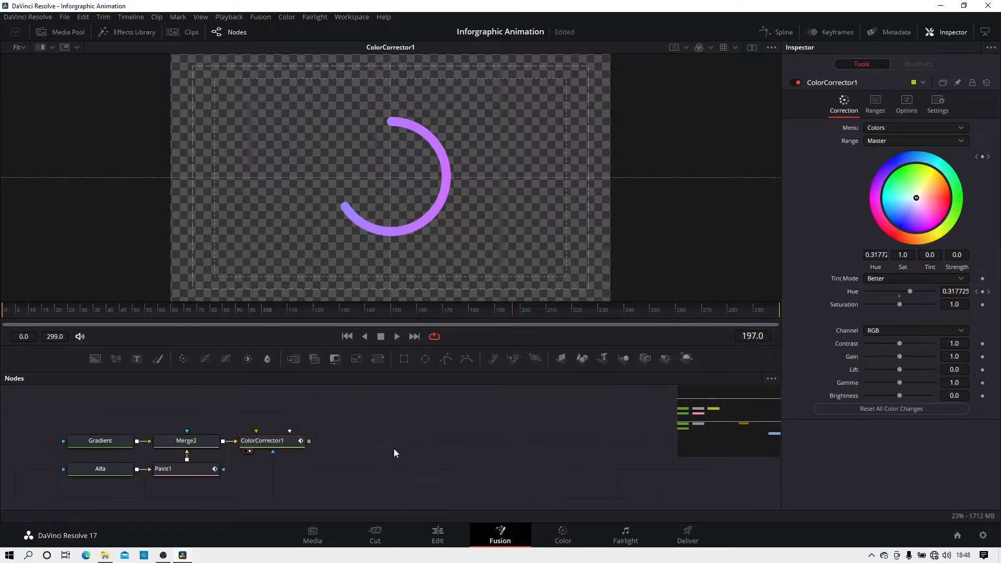
{"action": "left_click_drag", "start_coordinate": [567, 320], "coordinate": [457, 313]}
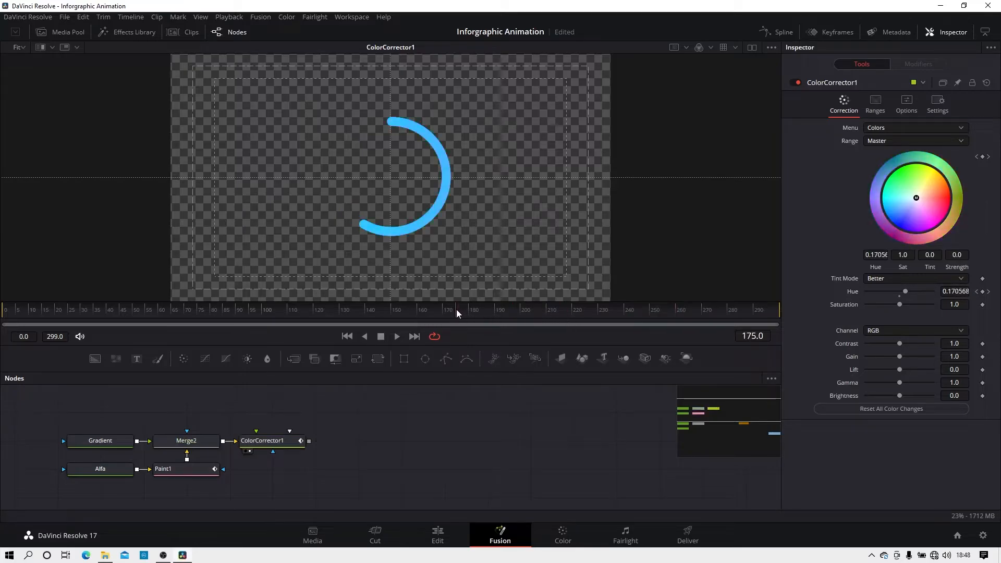
Bring the Gradient node's start point to about X 0.29, Y 0.55 and its end point to about X 0.70, Y 0.39, and preview the animation.
{"action": "left_click", "coordinate": [102, 442]}
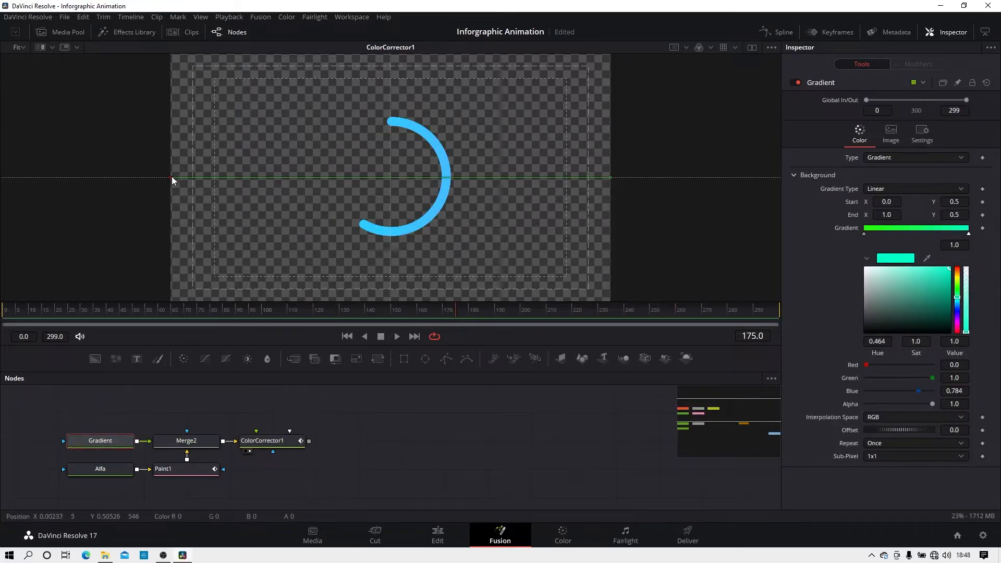
{"action": "left_click_drag", "start_coordinate": [173, 179], "coordinate": [285, 166]}
{"action": "left_click", "coordinate": [474, 313]}
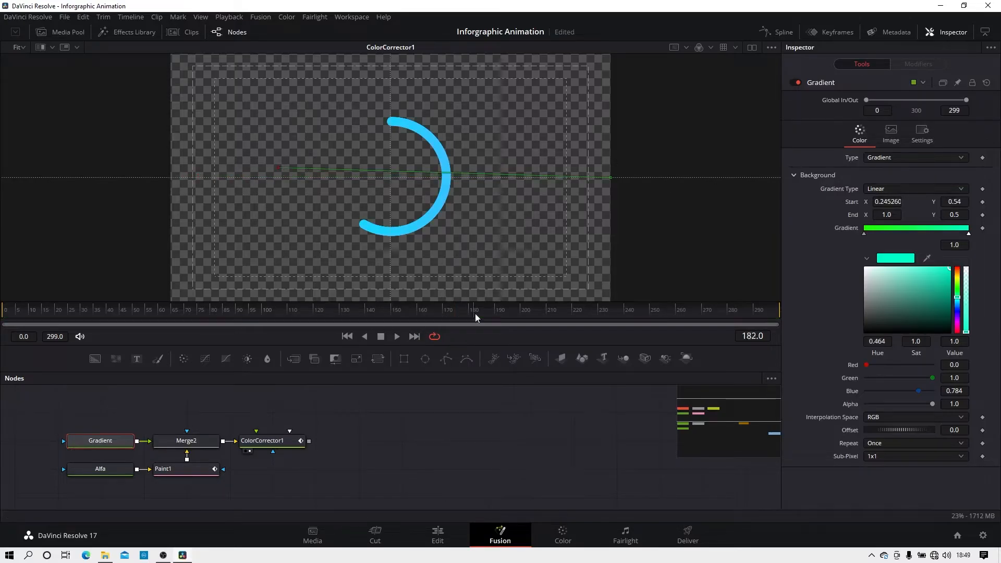
{"action": "left_click_drag", "start_coordinate": [474, 313], "coordinate": [847, 315]}
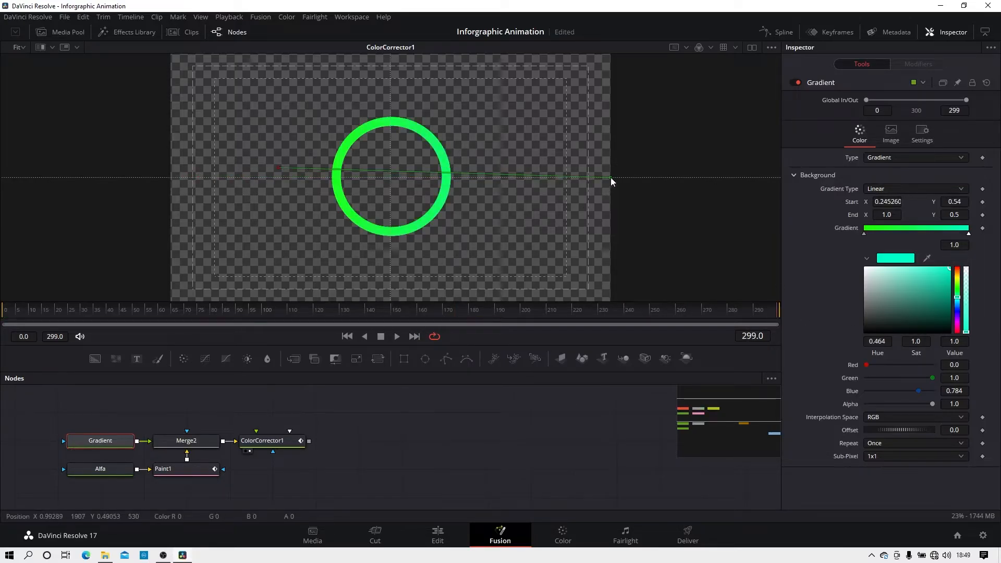
{"action": "left_click_drag", "start_coordinate": [609, 177], "coordinate": [493, 198]}
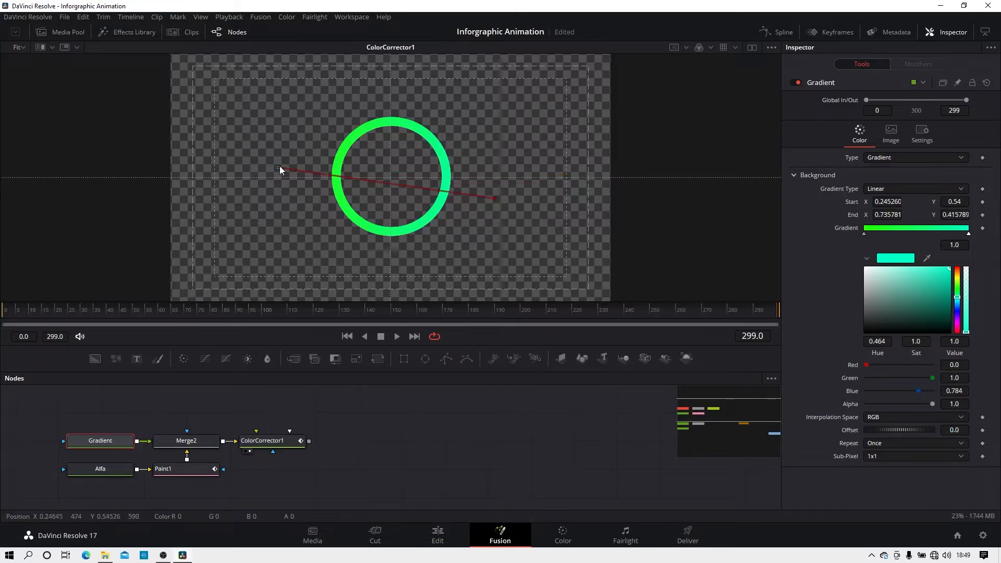
{"action": "left_click_drag", "start_coordinate": [279, 166], "coordinate": [298, 164]}
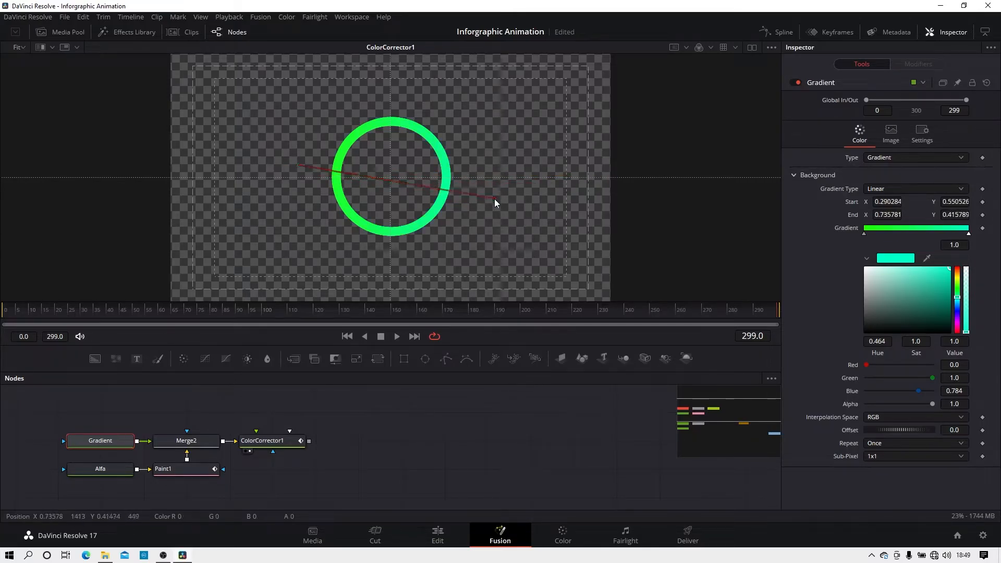
{"action": "left_click_drag", "start_coordinate": [495, 198], "coordinate": [477, 204]}
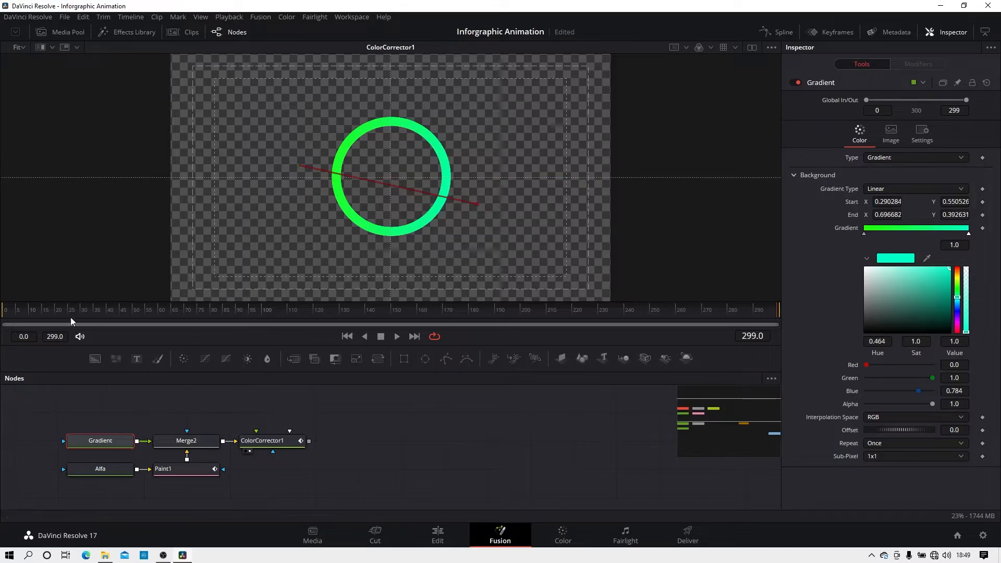
{"action": "left_click_drag", "start_coordinate": [10, 313], "coordinate": [694, 315]}
Enlarge the node area and place the Controller node directly above MediaOut1, away from the other nodes.
{"action": "scroll", "coordinate": [355, 430], "scroll_direction": "down", "scroll_amount": 3}
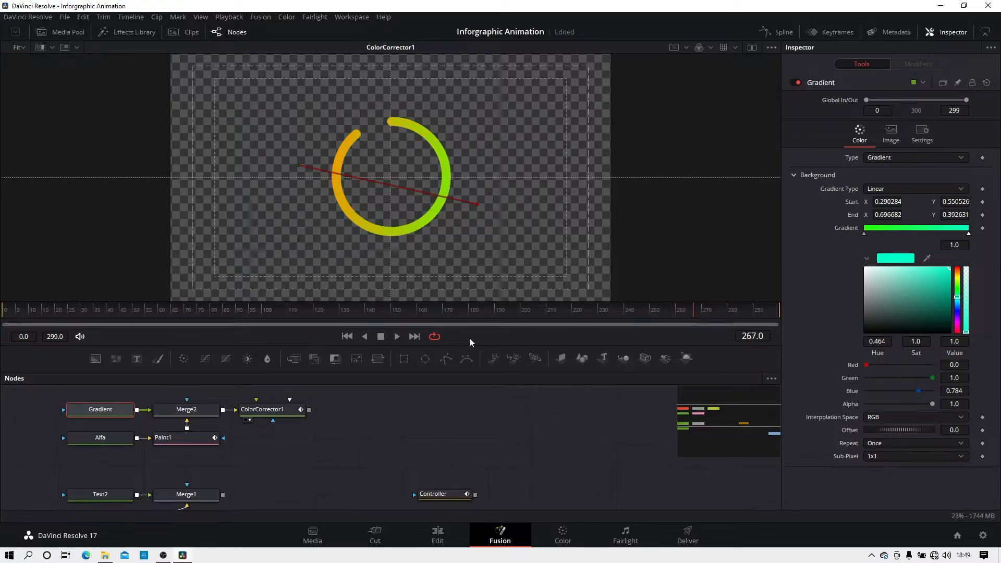
{"action": "left_click_drag", "start_coordinate": [471, 344], "coordinate": [483, 315]}
{"action": "left_click", "coordinate": [481, 392]}
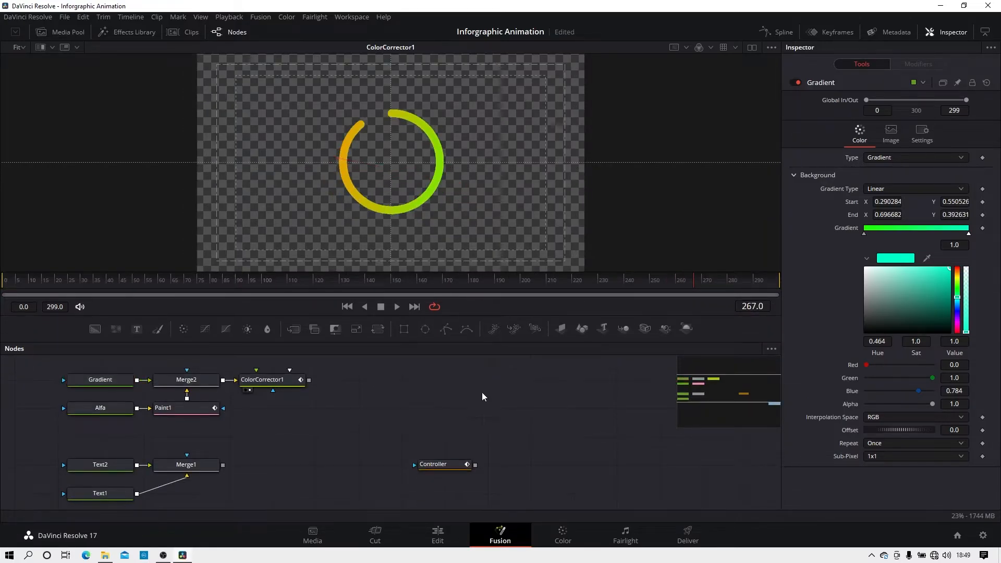
{"action": "left_click_drag", "start_coordinate": [446, 467], "coordinate": [618, 439]}
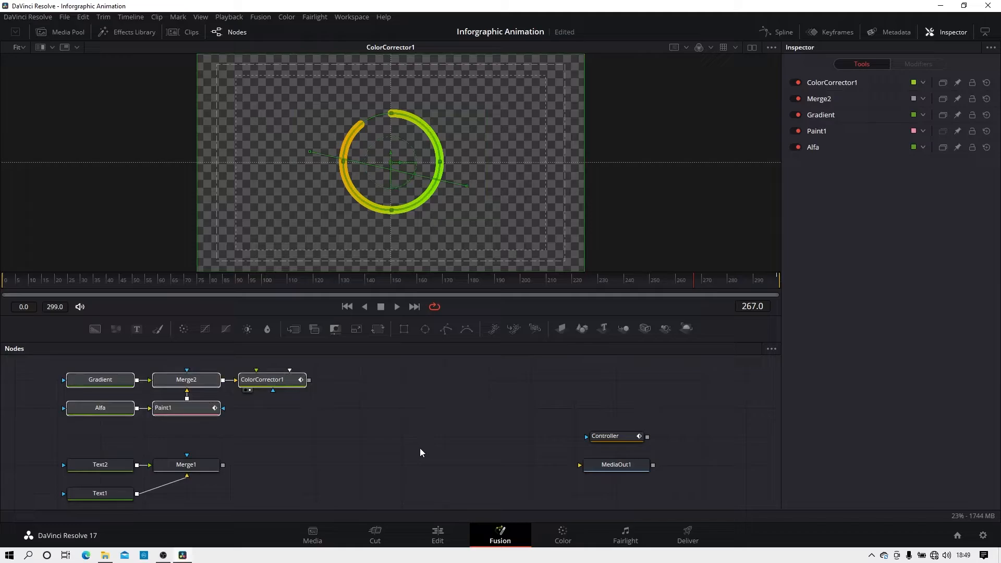
{"action": "left_click", "coordinate": [430, 413]}
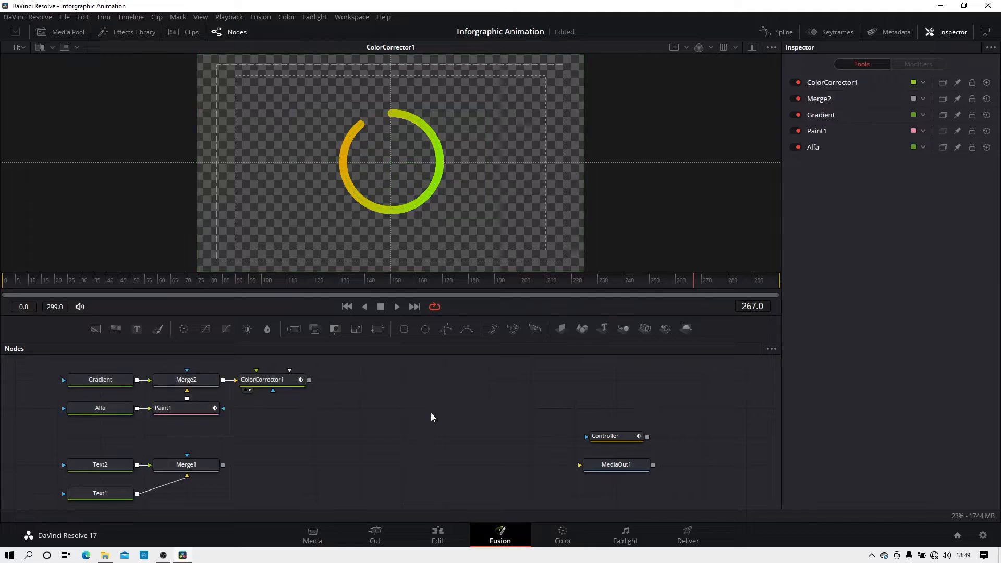
{"action": "left_click_drag", "start_coordinate": [378, 373], "coordinate": [45, 409]}
{"action": "left_click", "coordinate": [411, 427]}
{"action": "left_click_drag", "start_coordinate": [385, 454], "coordinate": [74, 506]}
{"action": "left_click", "coordinate": [326, 448]}
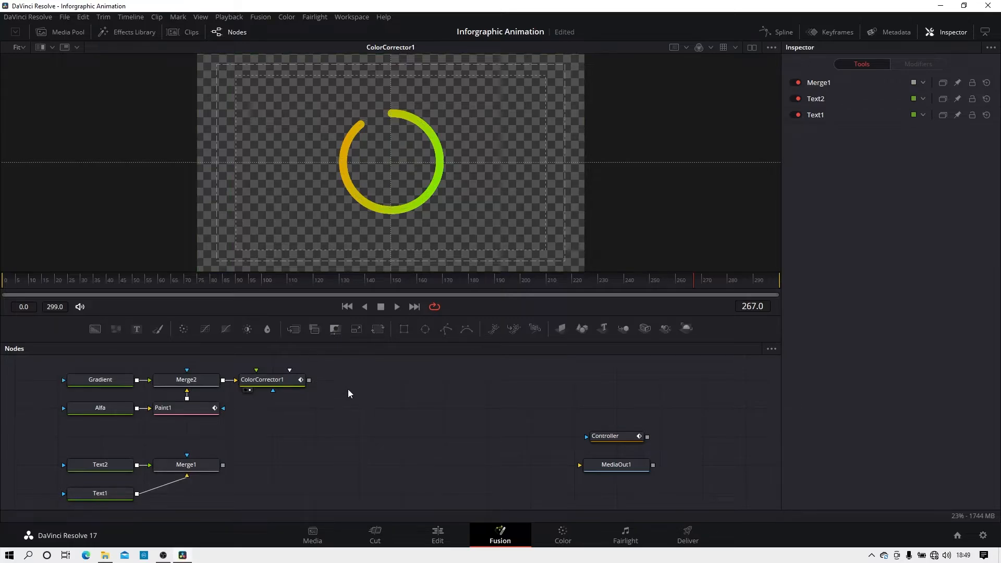
Add a Merge node below ColorCorrector1 with Merge1 as its background and ColorCorrector1 as its foreground.
{"action": "left_click", "coordinate": [295, 331]}
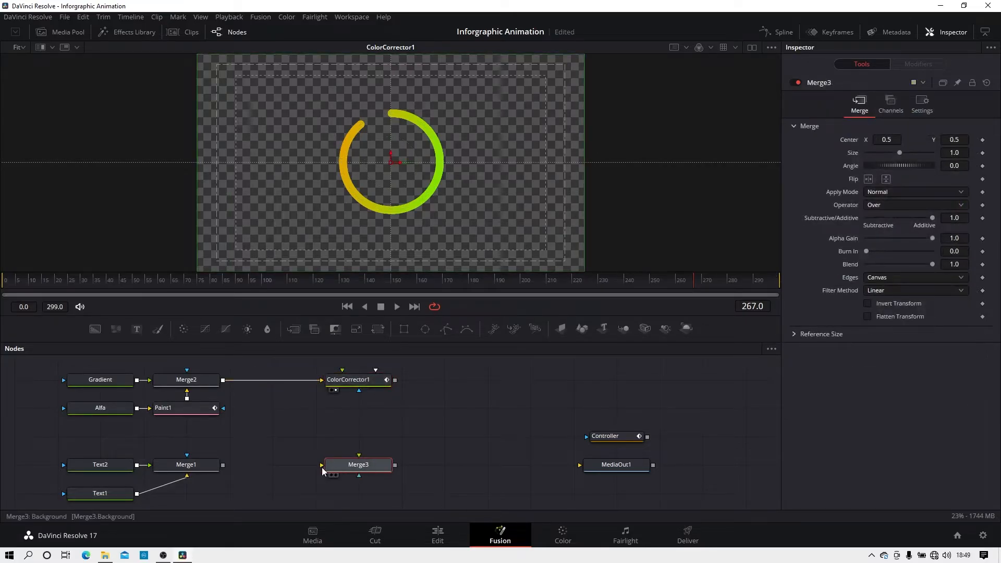
{"action": "left_click_drag", "start_coordinate": [321, 466], "coordinate": [185, 460]}
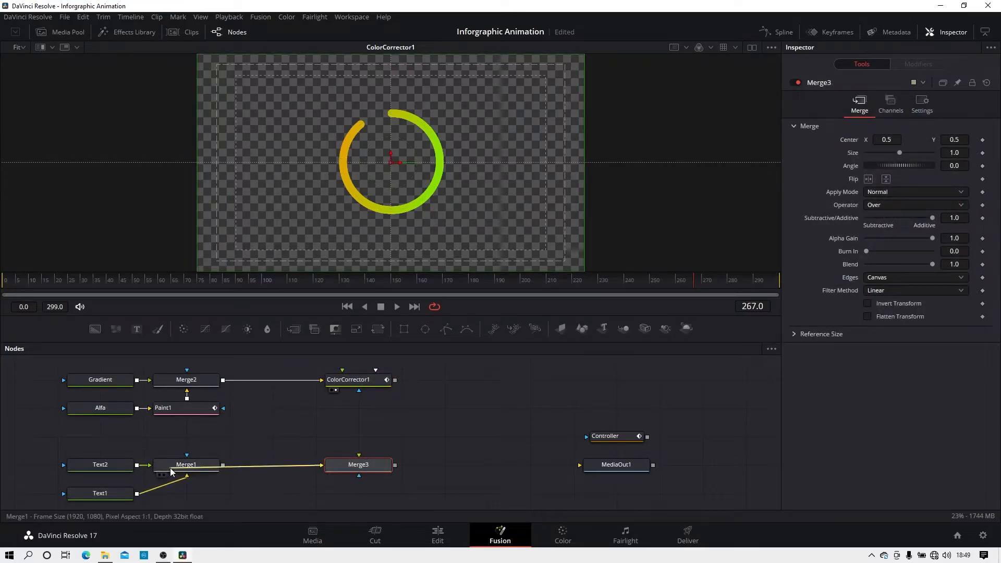
{"action": "left_click_drag", "start_coordinate": [364, 457], "coordinate": [364, 385]}
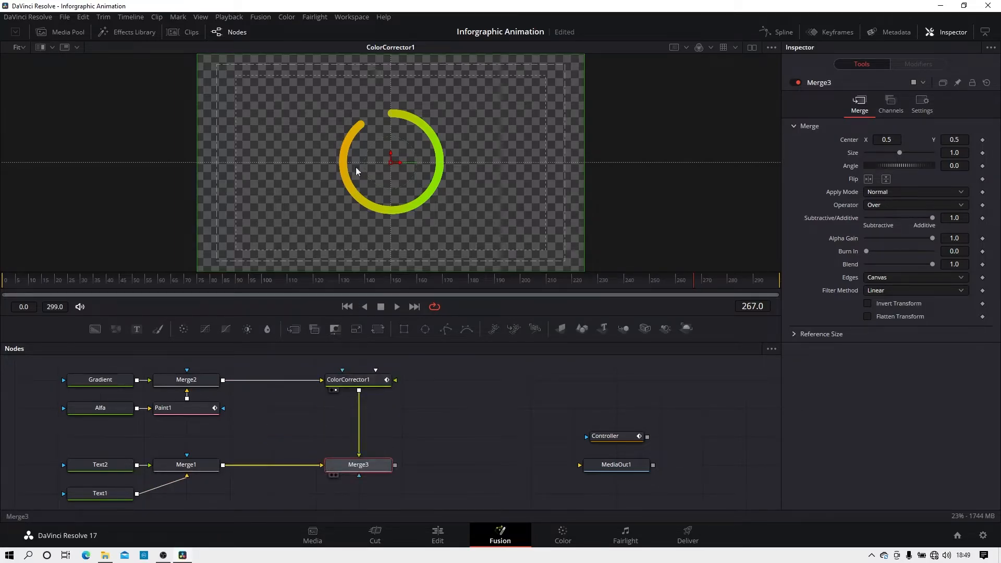
Display Merge3 in the viewer and scrub through the timeline to check the counter together with the circular stroke.
{"action": "key", "text": "1"}
{"action": "left_click", "coordinate": [372, 293]}
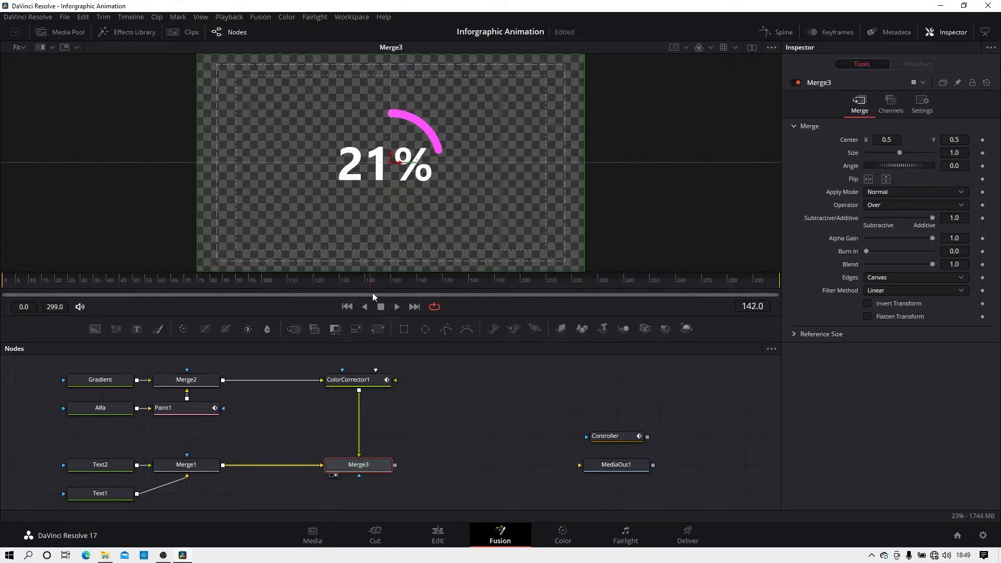
{"action": "left_click_drag", "start_coordinate": [372, 292], "coordinate": [396, 293]}
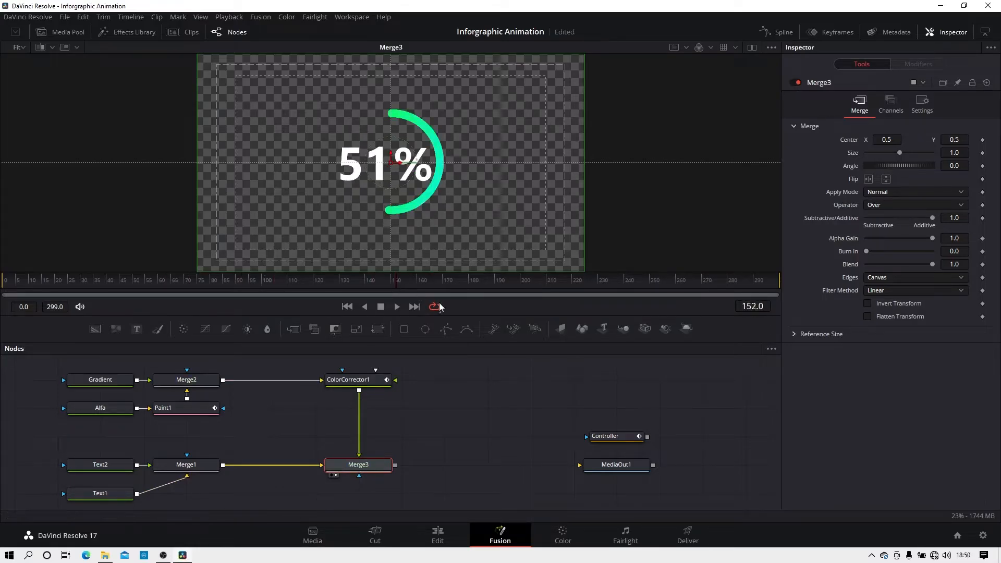
{"action": "left_click_drag", "start_coordinate": [497, 284], "coordinate": [722, 280]}
{"action": "left_click", "coordinate": [515, 405]}
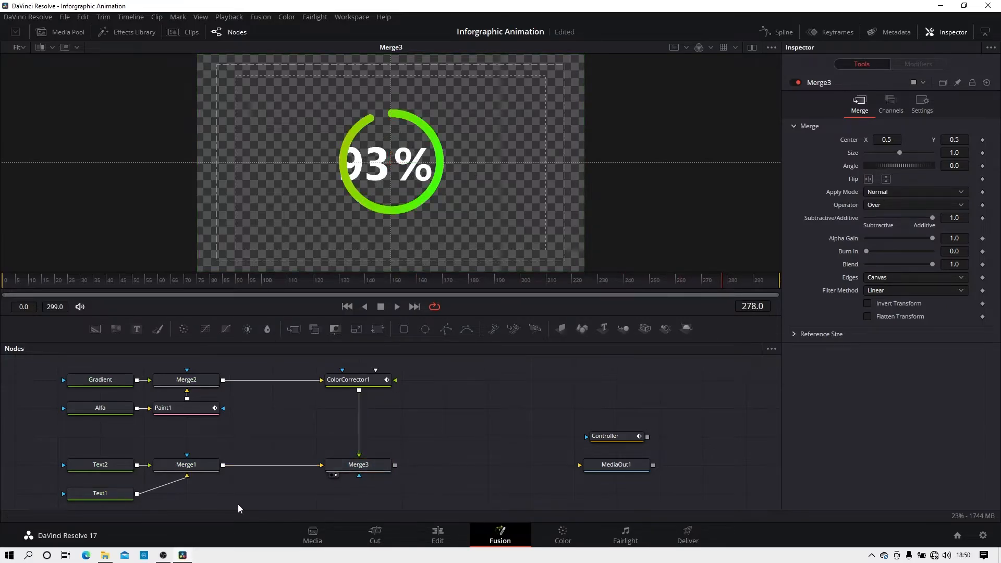
Insert a Transform node between Merge1 and Merge3, scale the percentage text to about 0.81, and check it at frame 299.
{"action": "left_click", "coordinate": [209, 465]}
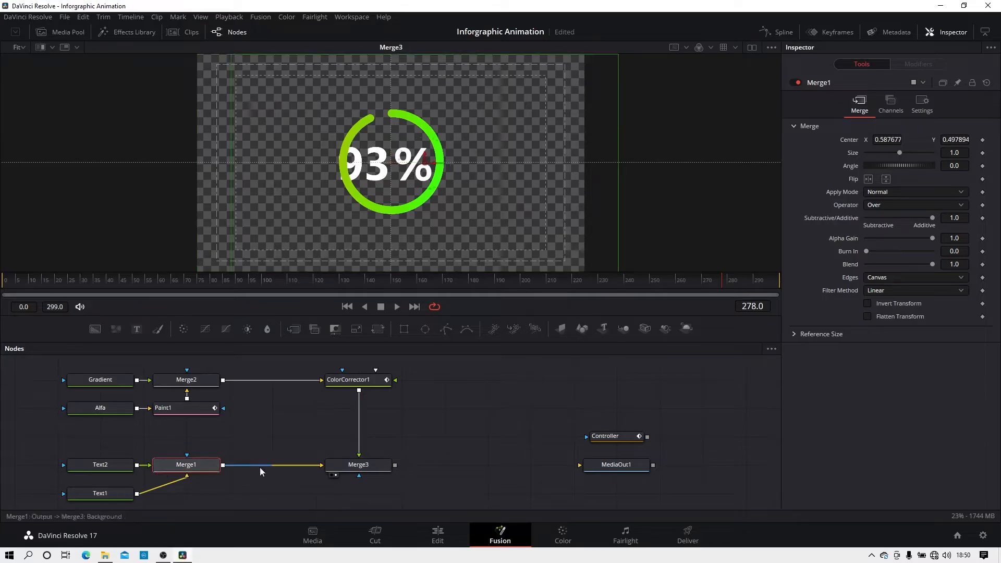
{"action": "left_click", "coordinate": [378, 333]}
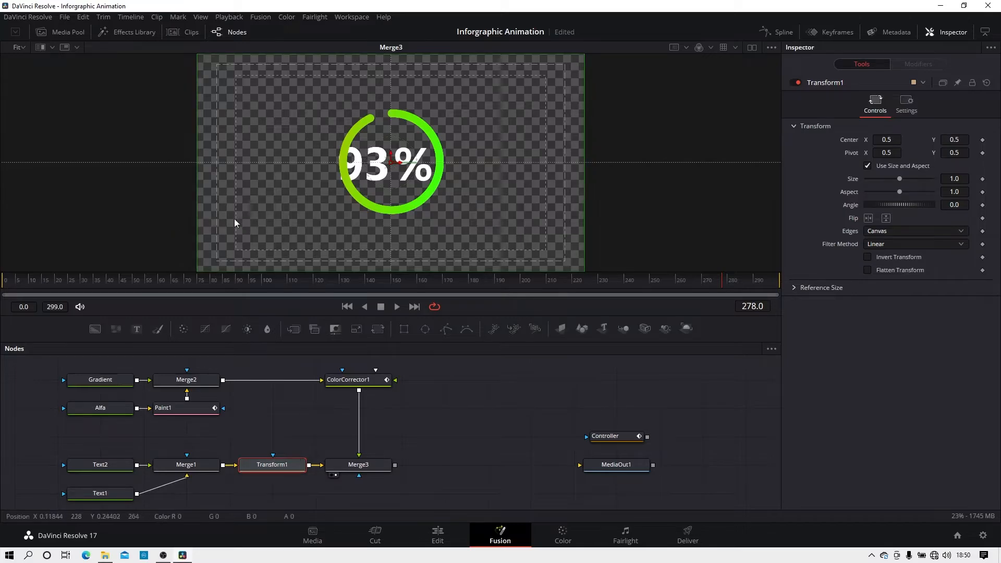
{"action": "left_click_drag", "start_coordinate": [196, 211], "coordinate": [233, 214]}
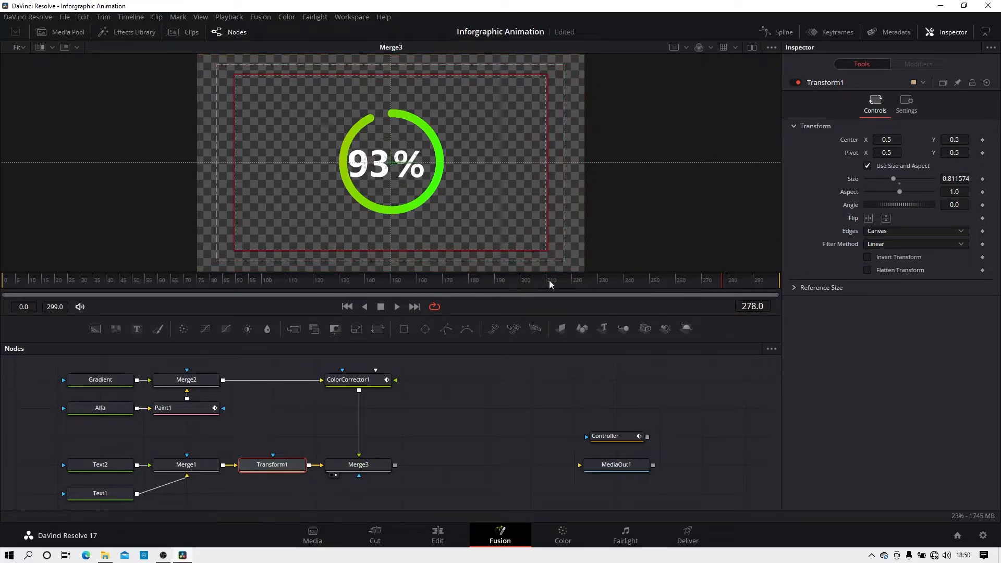
{"action": "left_click_drag", "start_coordinate": [763, 283], "coordinate": [795, 285]}
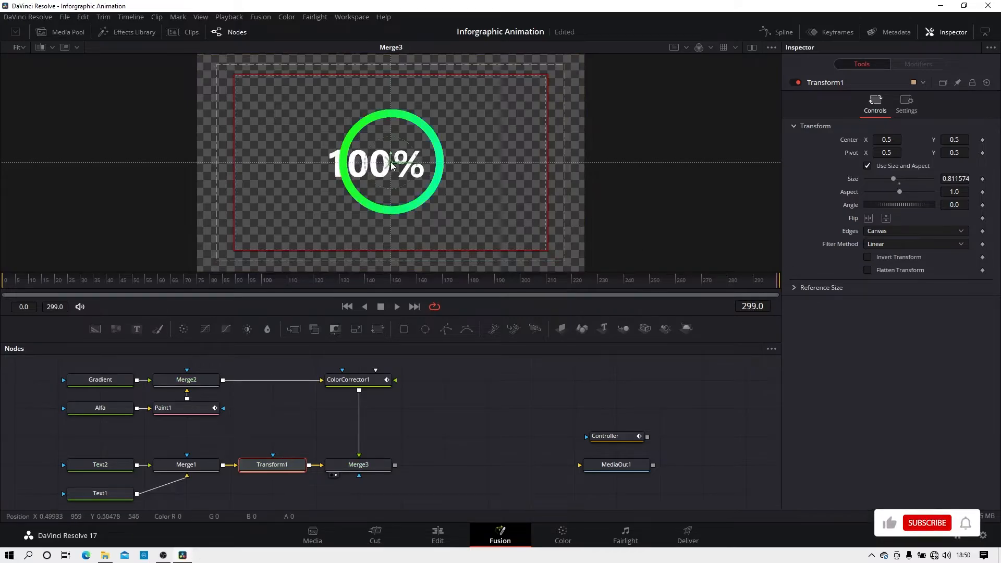
Scale the percentage text to about 0.69, centre it inside the ring at 100%, and scrub the timeline to check the fit.
{"action": "left_click_drag", "start_coordinate": [392, 164], "coordinate": [407, 167]}
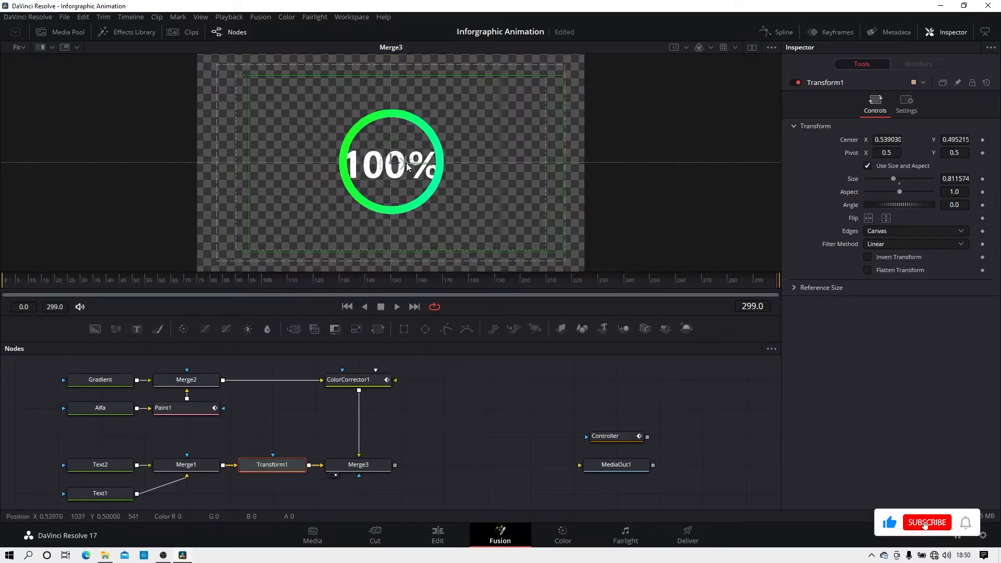
{"action": "left_click_drag", "start_coordinate": [248, 179], "coordinate": [261, 158]}
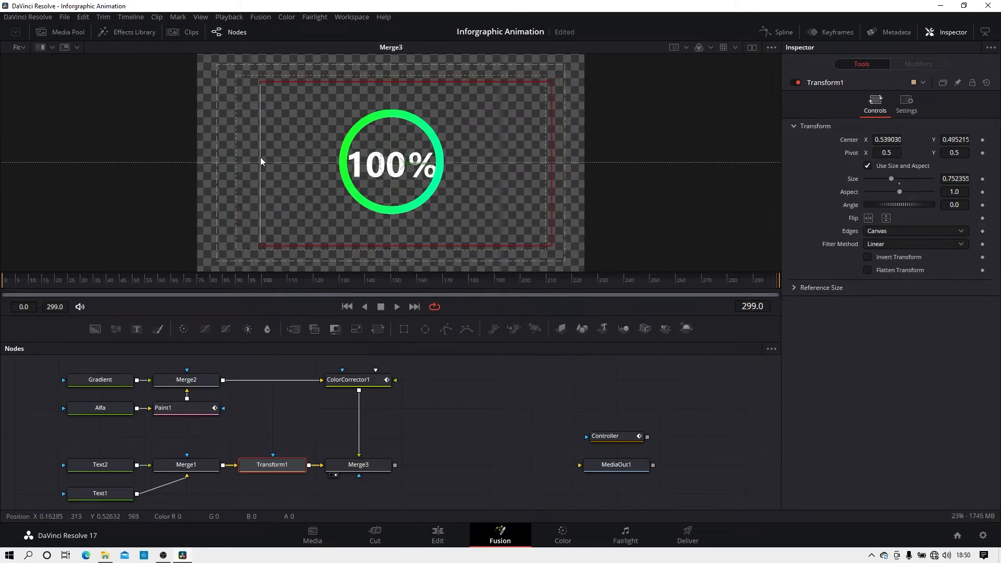
{"action": "left_click", "coordinate": [20, 48]}
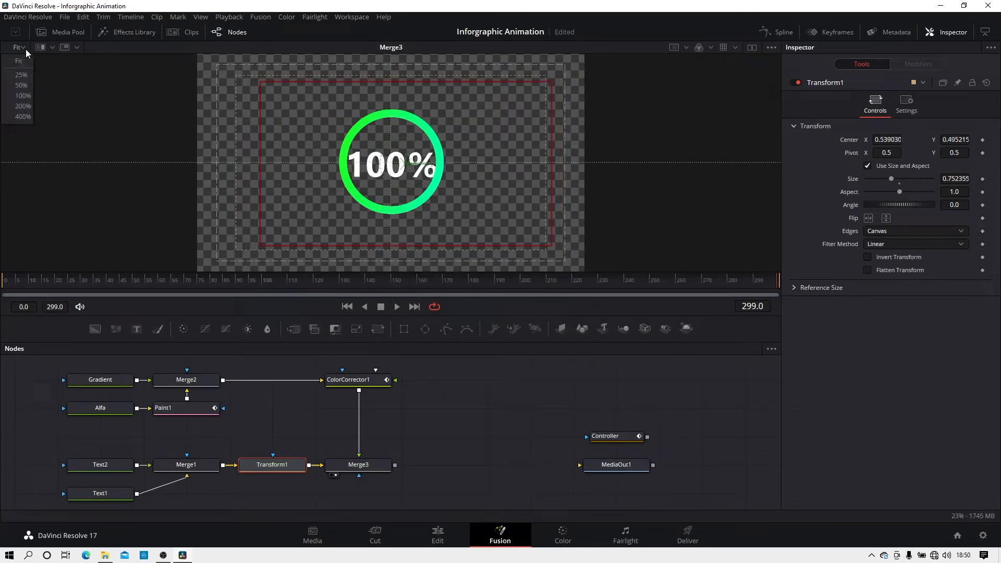
{"action": "left_click", "coordinate": [24, 95]}
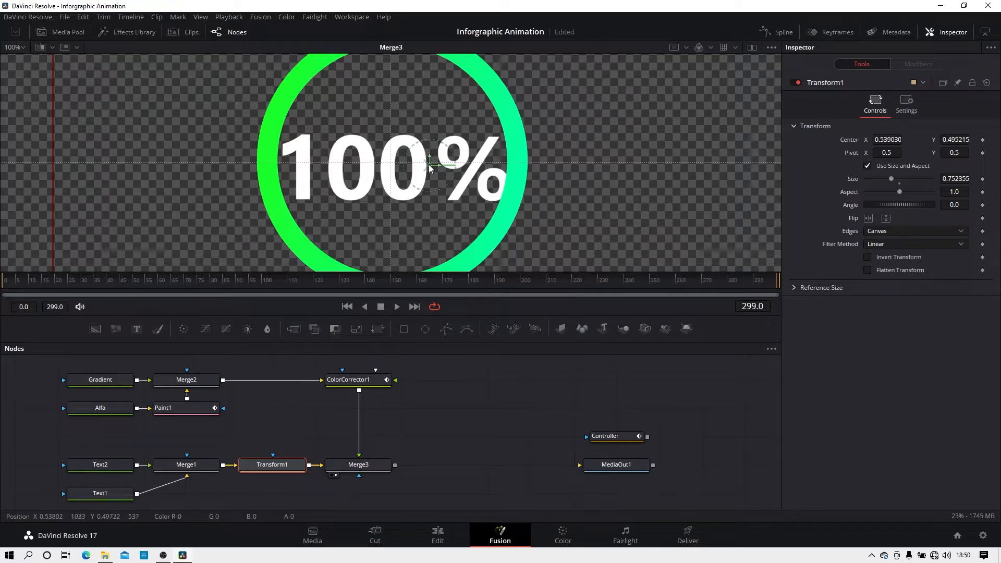
{"action": "left_click_drag", "start_coordinate": [429, 165], "coordinate": [424, 163]}
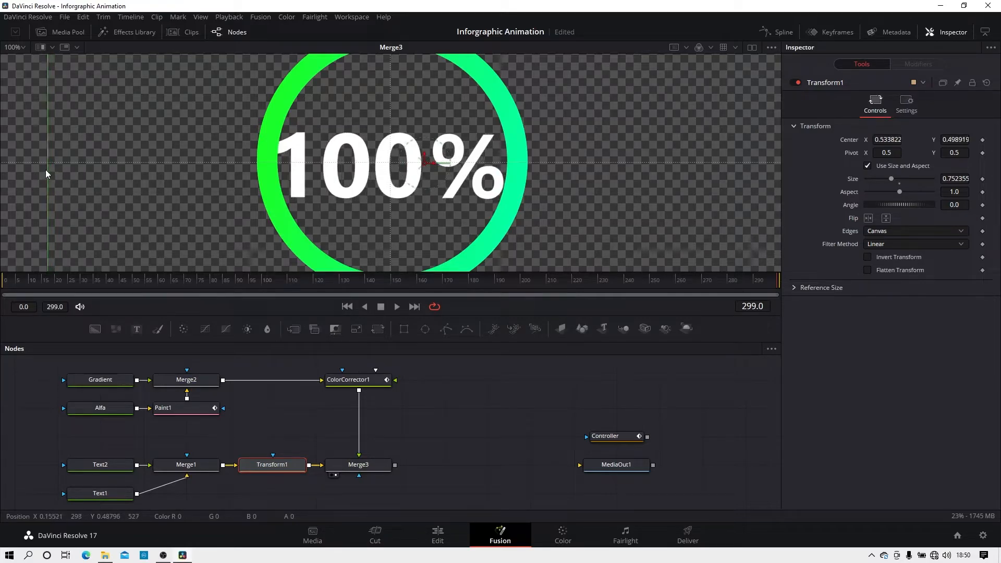
{"action": "left_click_drag", "start_coordinate": [45, 170], "coordinate": [81, 167]}
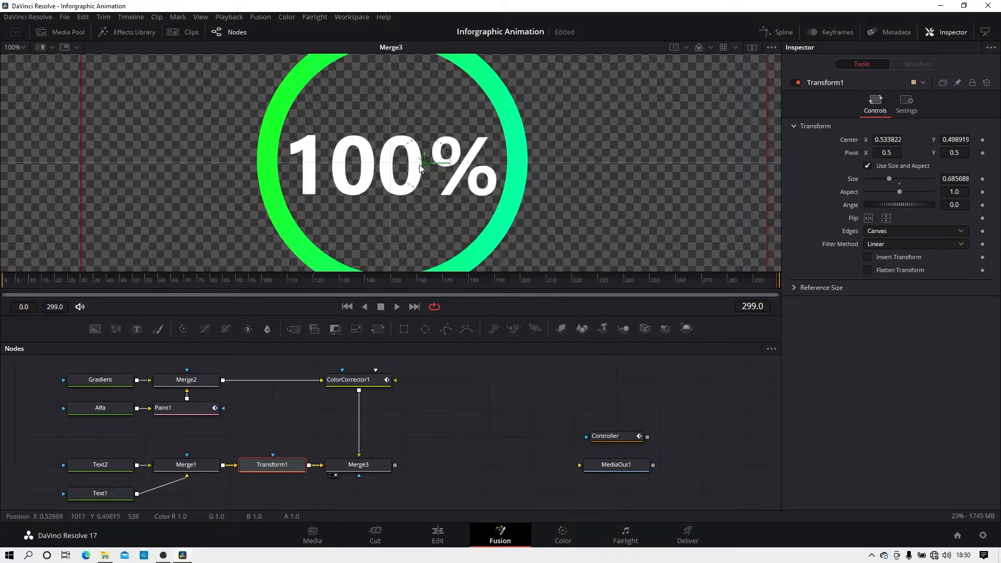
{"action": "left_click_drag", "start_coordinate": [424, 166], "coordinate": [426, 166]}
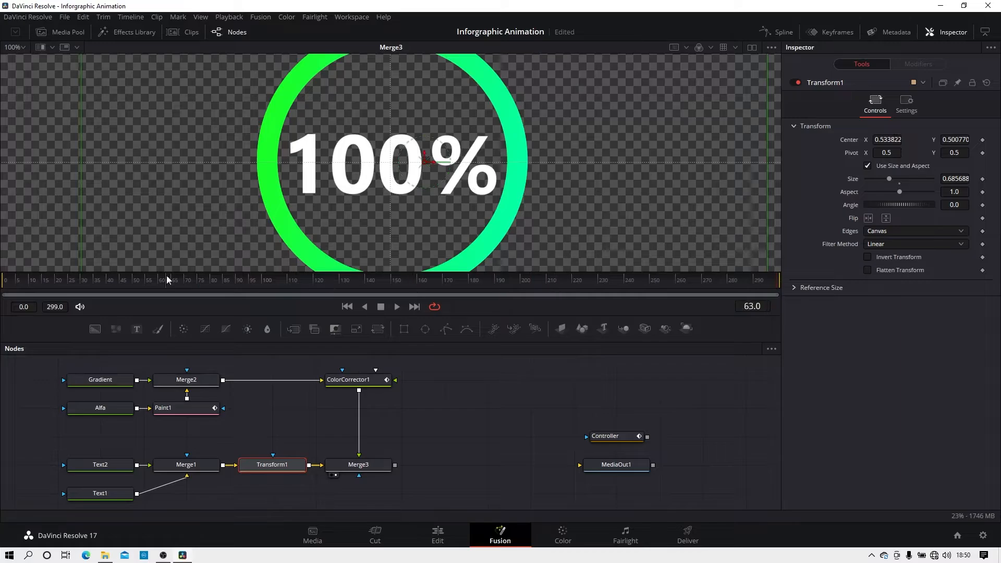
{"action": "left_click_drag", "start_coordinate": [166, 280], "coordinate": [1, 269]}
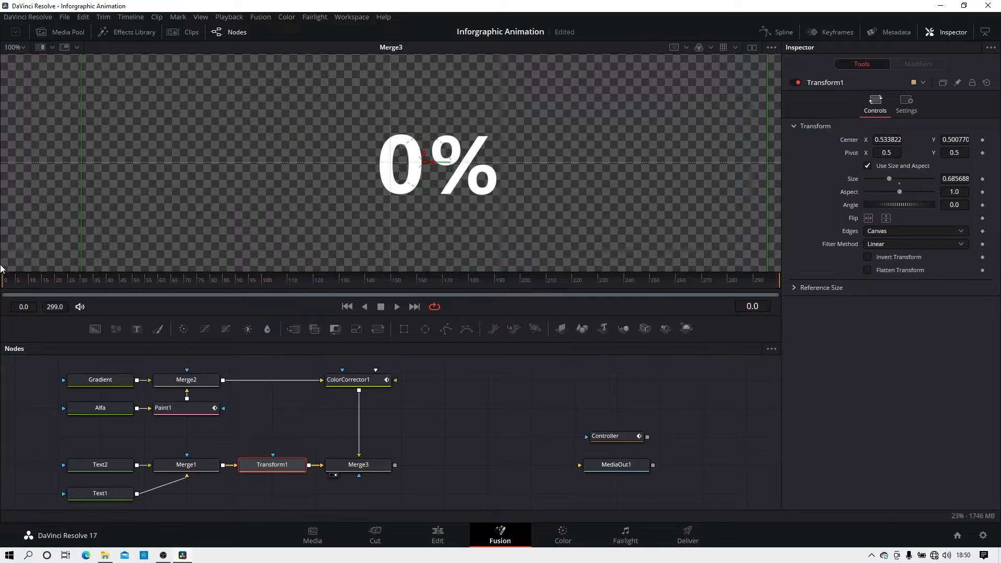
{"action": "left_click", "coordinate": [24, 48]}
{"action": "left_click", "coordinate": [21, 66]}
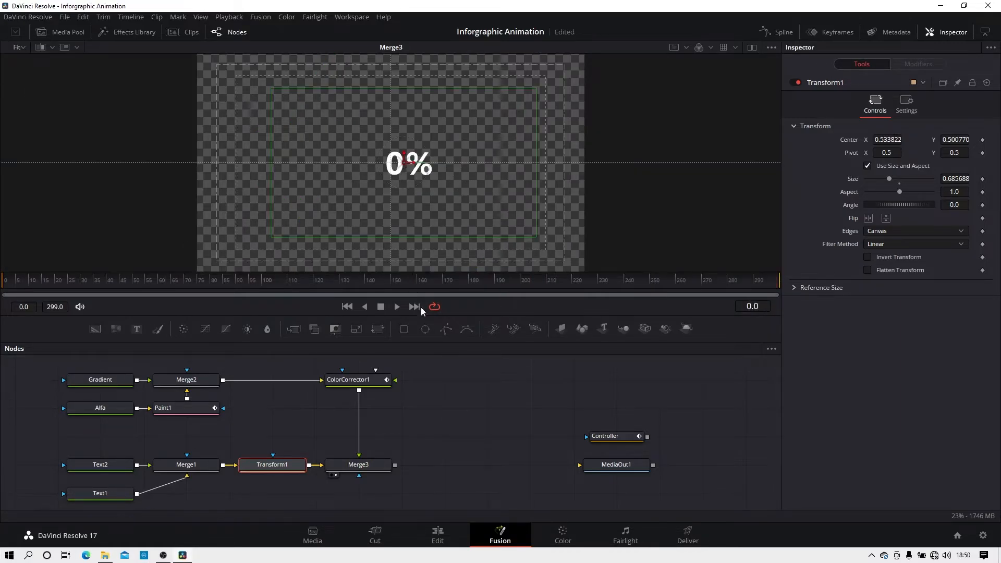
{"action": "left_click_drag", "start_coordinate": [345, 282], "coordinate": [679, 288]}
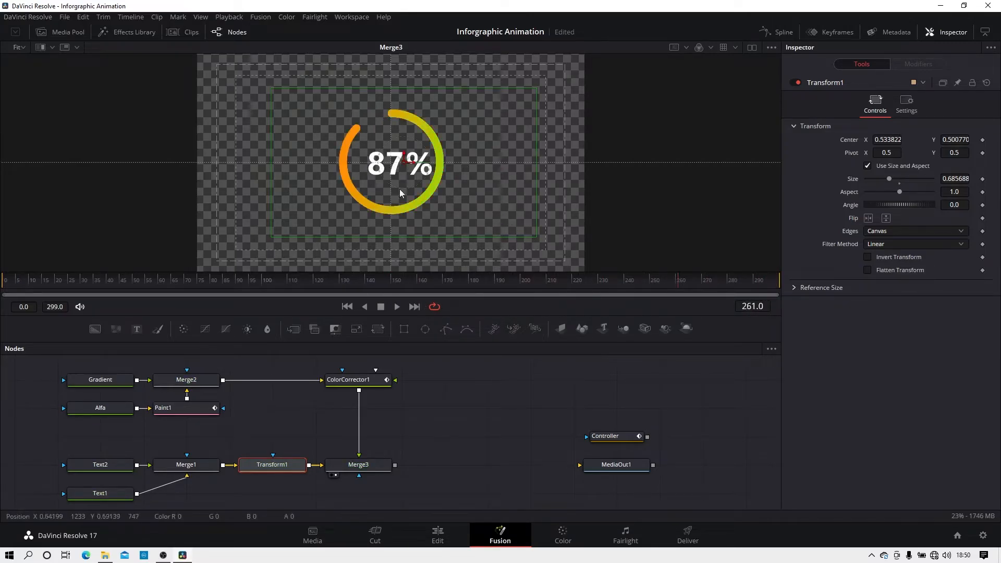
Add a Background node in the empty space beside Merge3, mask it with an Ellipse, and place the mask below the Background.
{"action": "left_click", "coordinate": [524, 436]}
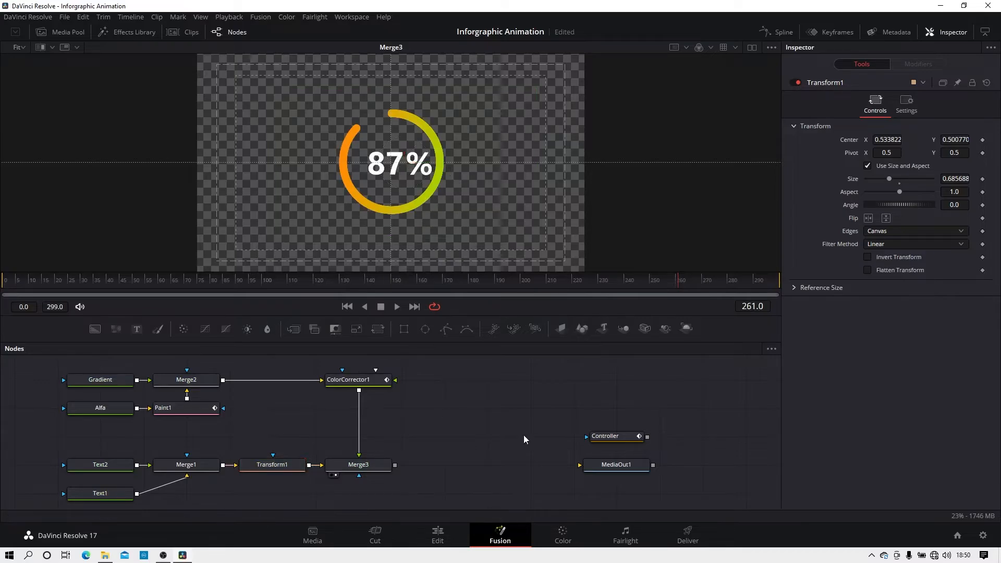
{"action": "left_click", "coordinate": [95, 328]}
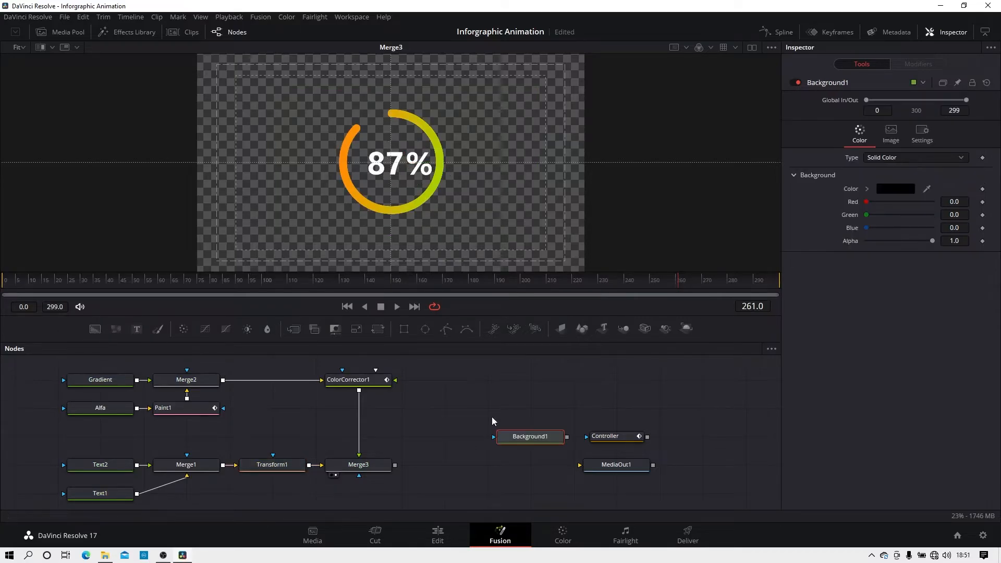
{"action": "left_click_drag", "start_coordinate": [528, 444], "coordinate": [486, 419]}
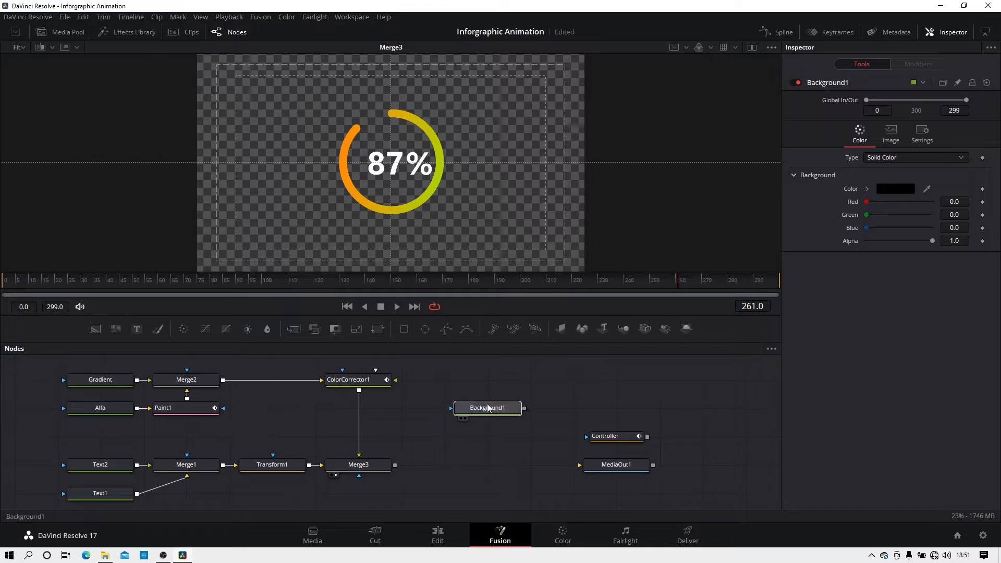
{"action": "left_click", "coordinate": [427, 333]}
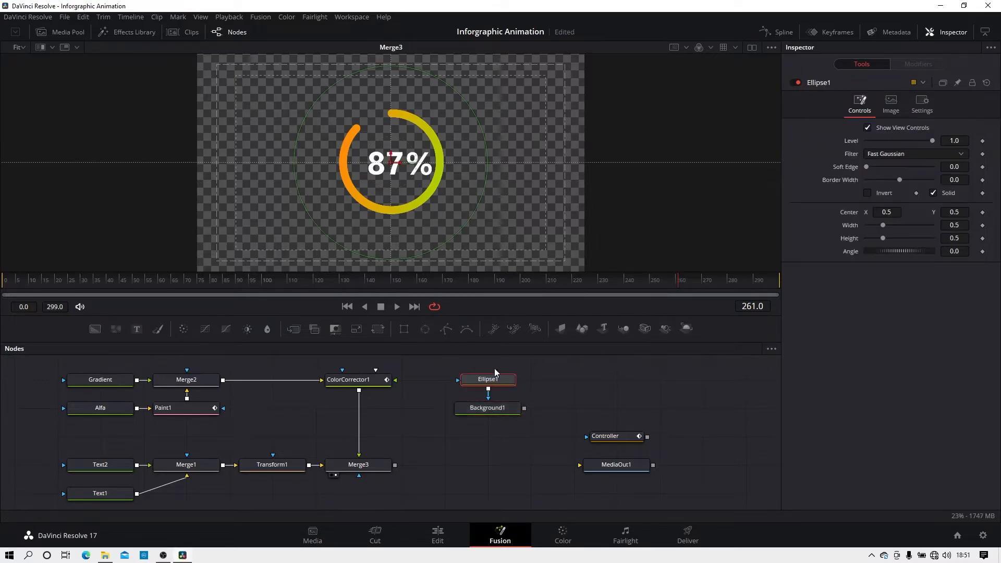
{"action": "left_click_drag", "start_coordinate": [562, 375], "coordinate": [484, 485]}
{"action": "left_click", "coordinate": [593, 411]}
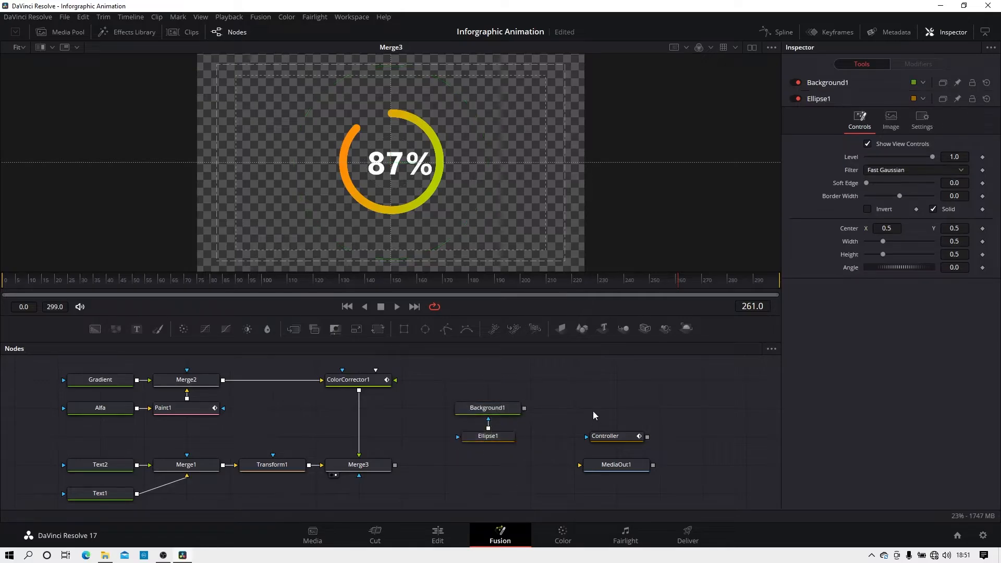
Add an unconnected Merge node near Background1 and move Background1 with its Ellipse mask down below it.
{"action": "left_click_drag", "start_coordinate": [549, 389], "coordinate": [520, 422]}
{"action": "left_click_drag", "start_coordinate": [425, 434], "coordinate": [320, 511]}
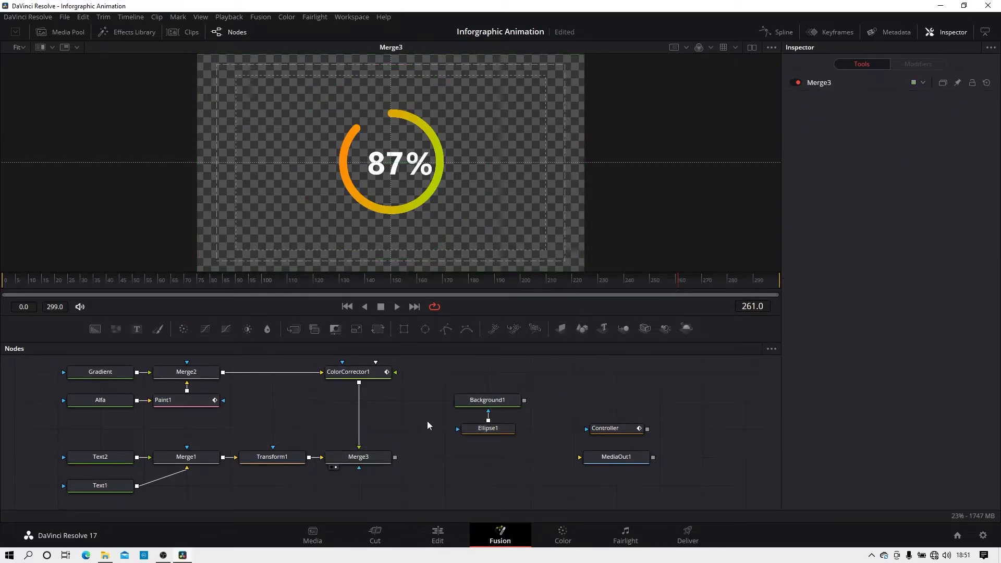
{"action": "left_click_drag", "start_coordinate": [355, 354], "coordinate": [506, 381]}
{"action": "left_click_drag", "start_coordinate": [564, 397], "coordinate": [457, 472]}
{"action": "left_click_drag", "start_coordinate": [483, 412], "coordinate": [483, 469]}
{"action": "left_click", "coordinate": [459, 404]}
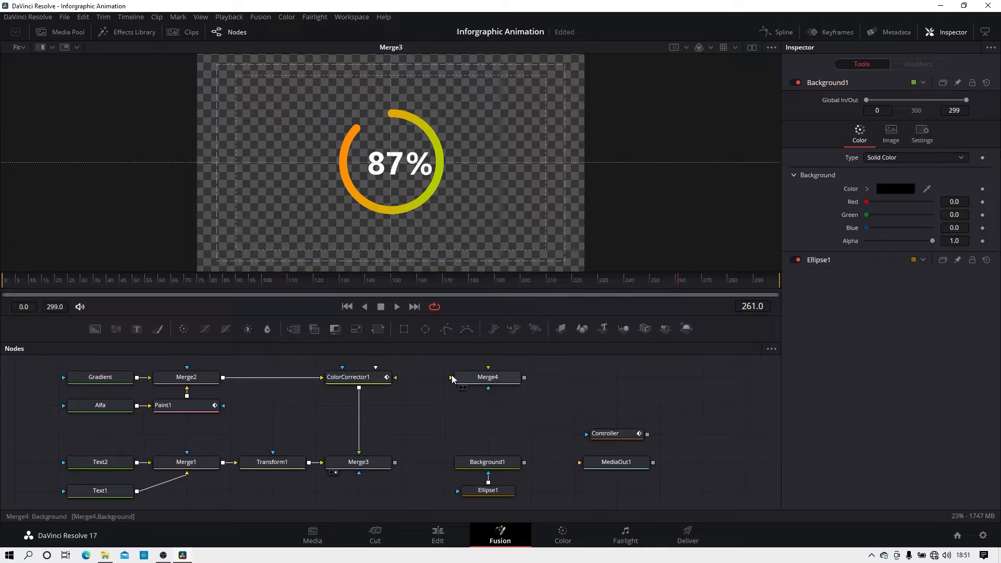
Connect Background1 as Merge4's background and Merge3 as its foreground, place Merge4 directly above Background1, and display it in the viewer.
{"action": "left_click_drag", "start_coordinate": [450, 376], "coordinate": [492, 464]}
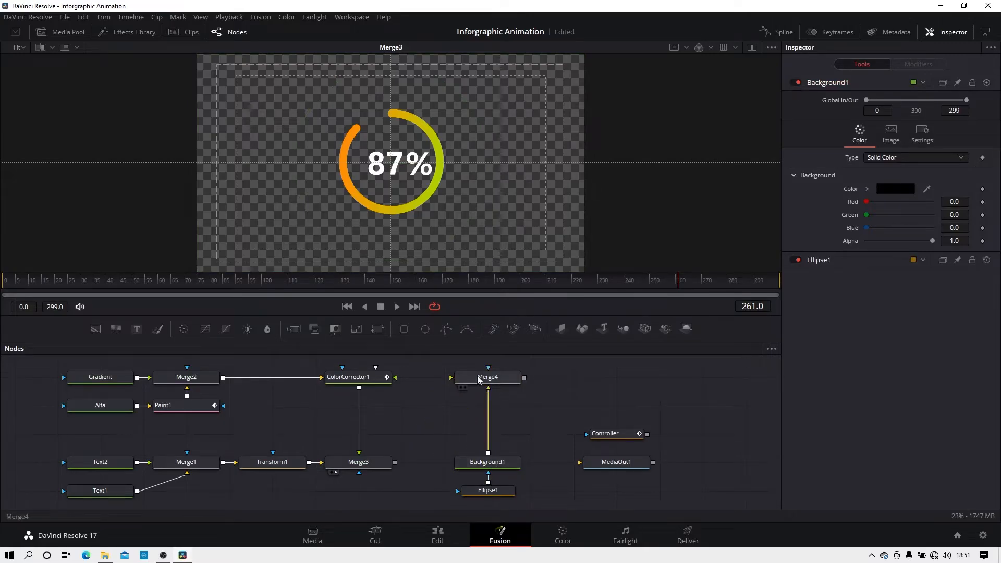
{"action": "left_click_drag", "start_coordinate": [451, 379], "coordinate": [368, 467]}
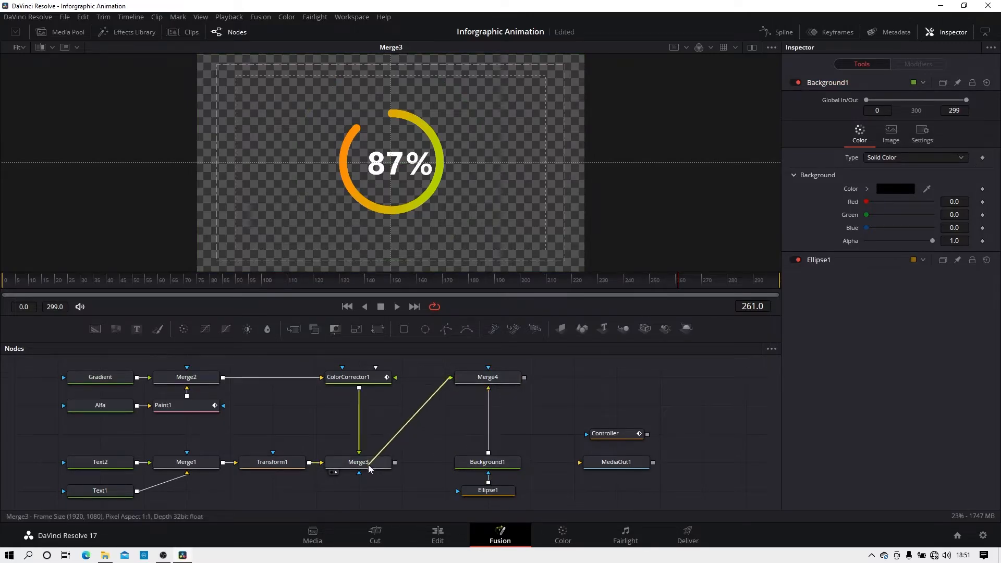
{"action": "left_click_drag", "start_coordinate": [487, 384], "coordinate": [491, 438]}
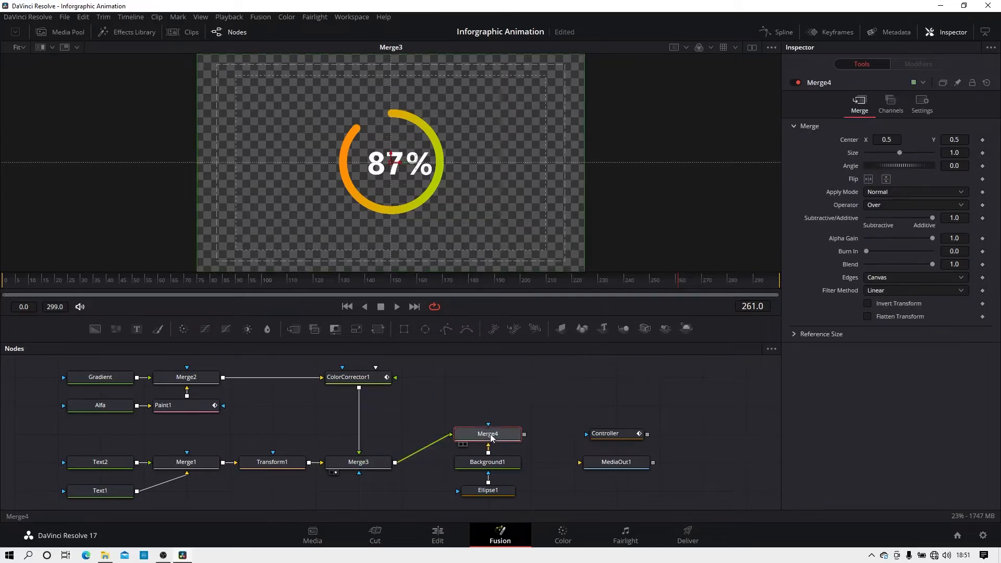
{"action": "key", "text": "1"}
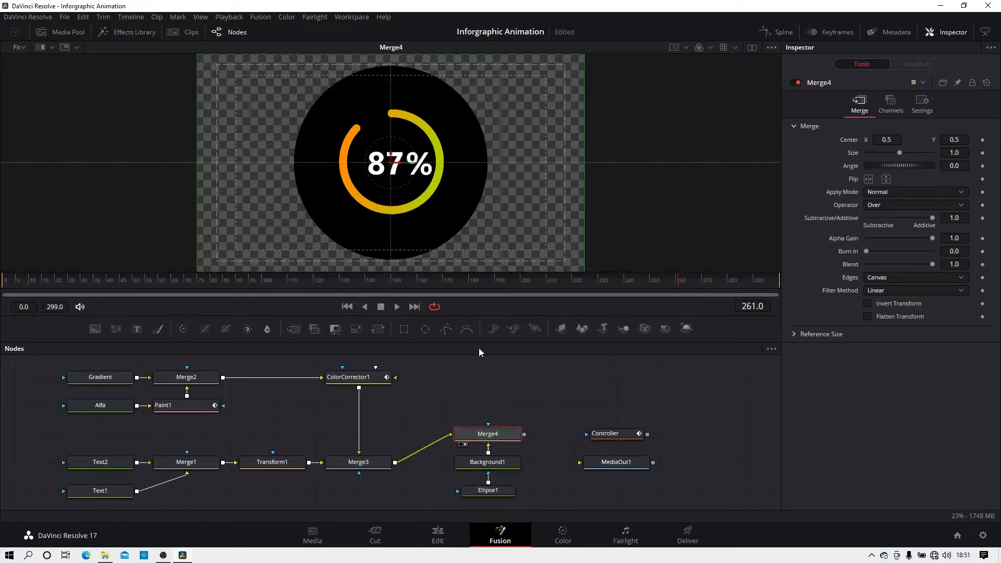
Shrink the Ellipse1 mask to a width and height of about 0.27, matching the coloured ring's outer edge.
{"action": "left_click", "coordinate": [493, 491]}
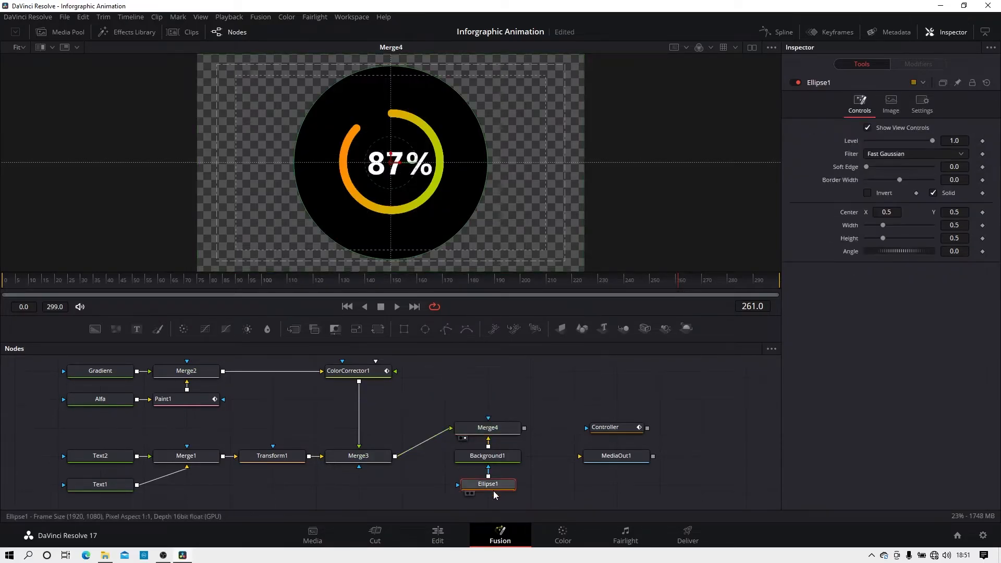
{"action": "left_click_drag", "start_coordinate": [423, 253], "coordinate": [410, 210]}
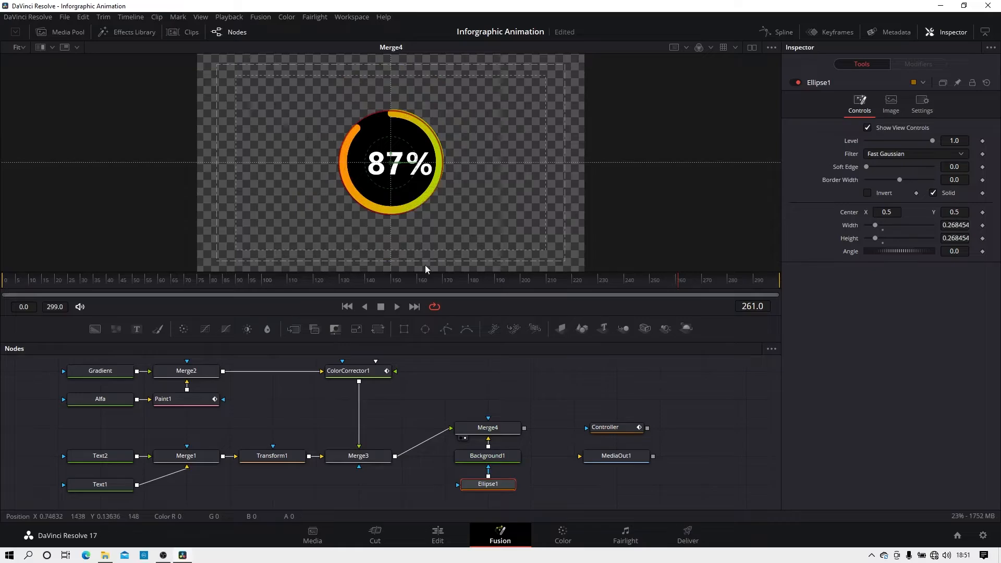
{"action": "left_click", "coordinate": [21, 47]}
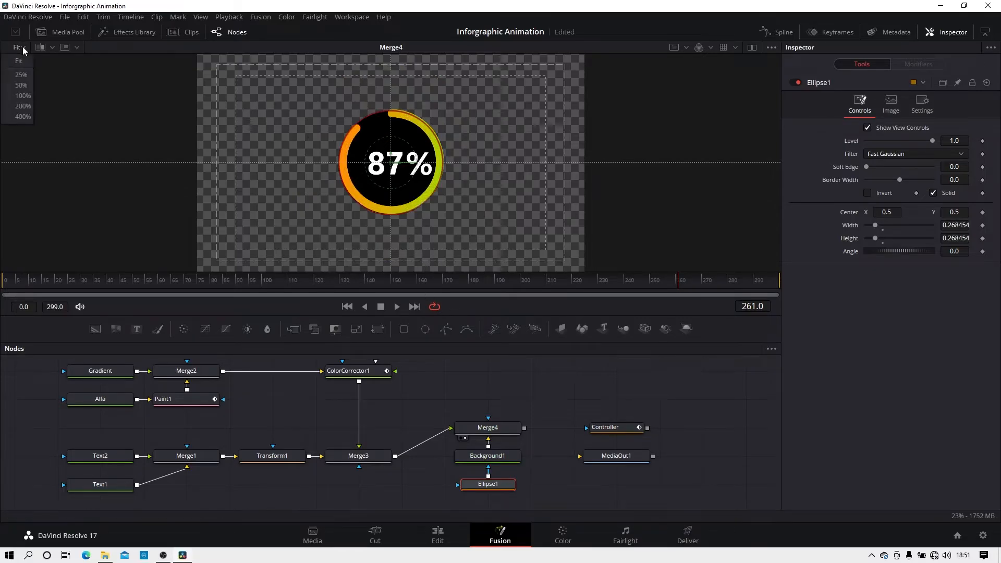
{"action": "left_click", "coordinate": [30, 98]}
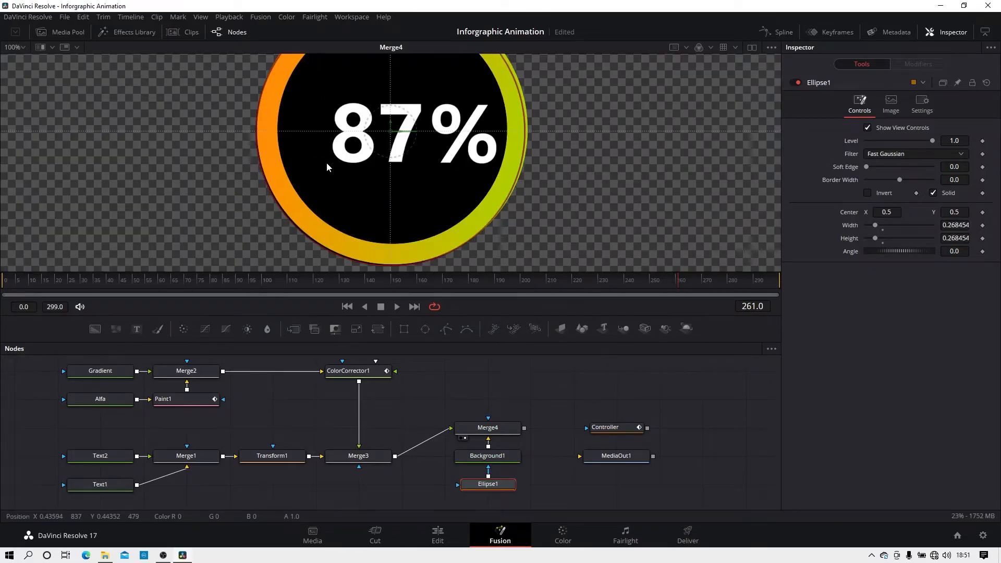
{"action": "scroll", "coordinate": [326, 162], "scroll_direction": "down", "scroll_amount": 2}
{"action": "scroll", "coordinate": [326, 163], "scroll_direction": "up", "scroll_amount": 1}
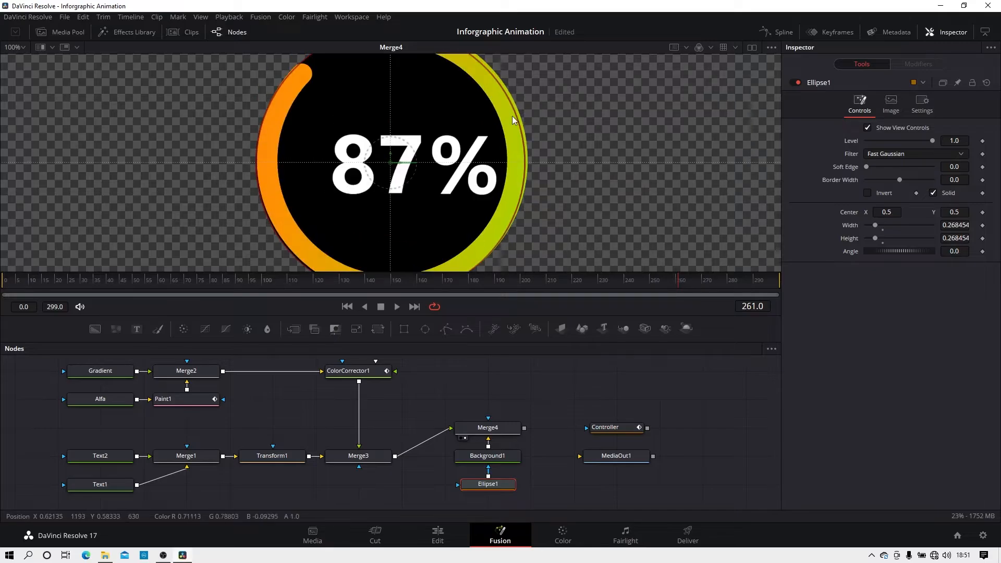
{"action": "left_click_drag", "start_coordinate": [518, 111], "coordinate": [519, 111]}
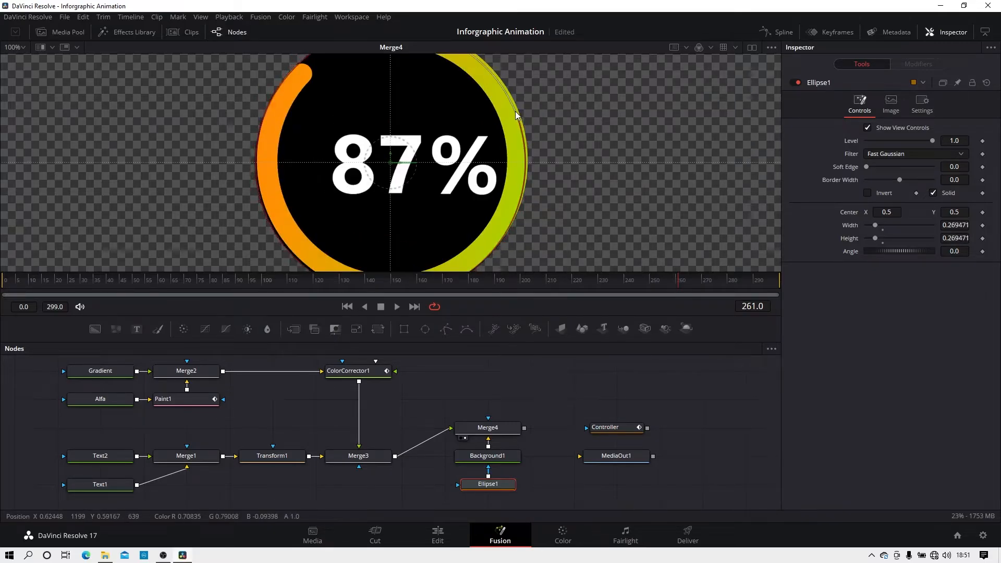
{"action": "scroll", "coordinate": [527, 130], "scroll_direction": "up", "scroll_amount": 2}
{"action": "scroll", "coordinate": [527, 130], "scroll_direction": "down", "scroll_amount": 3}
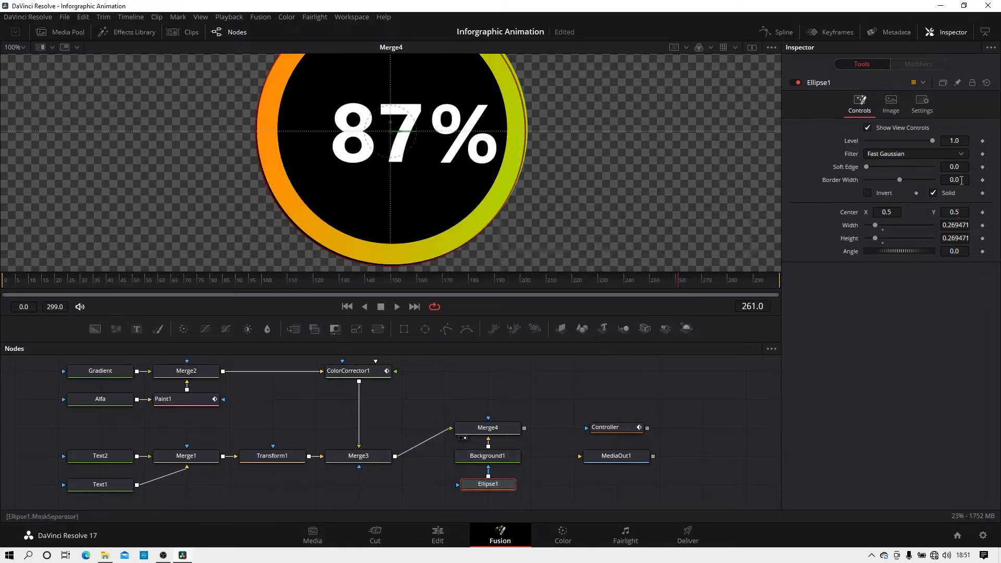
Turn off Solid for the Ellipse1 mask and set its border width to 0.019 to form a ring.
{"action": "left_click", "coordinate": [933, 193]}
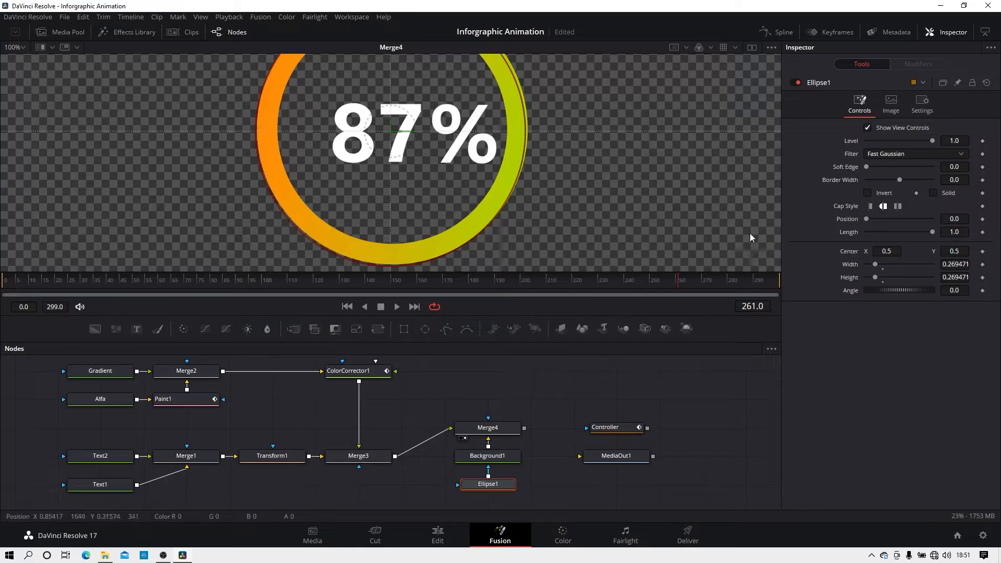
{"action": "scroll", "coordinate": [763, 226], "scroll_direction": "up", "scroll_amount": 1}
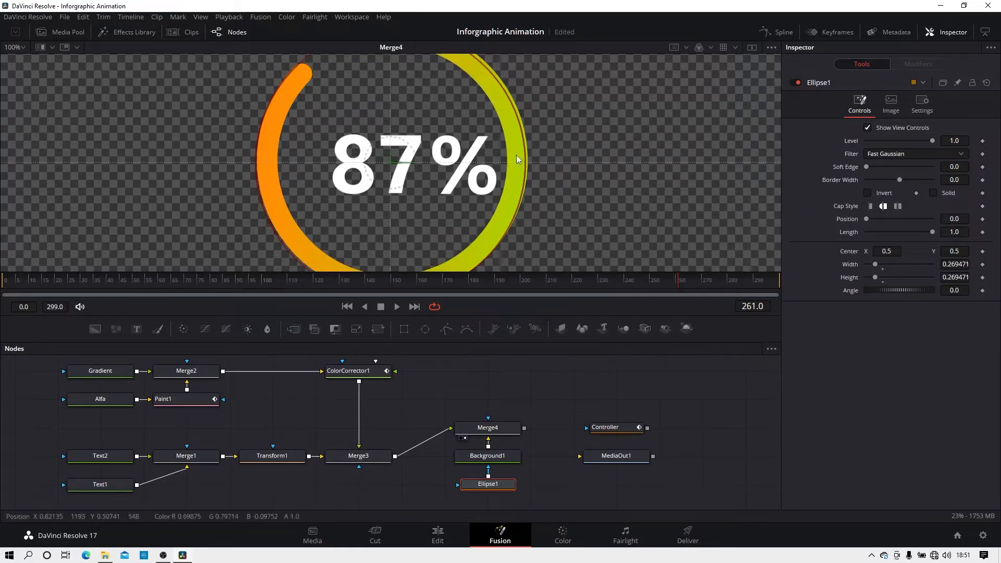
{"action": "left_click_drag", "start_coordinate": [899, 179], "coordinate": [904, 178]}
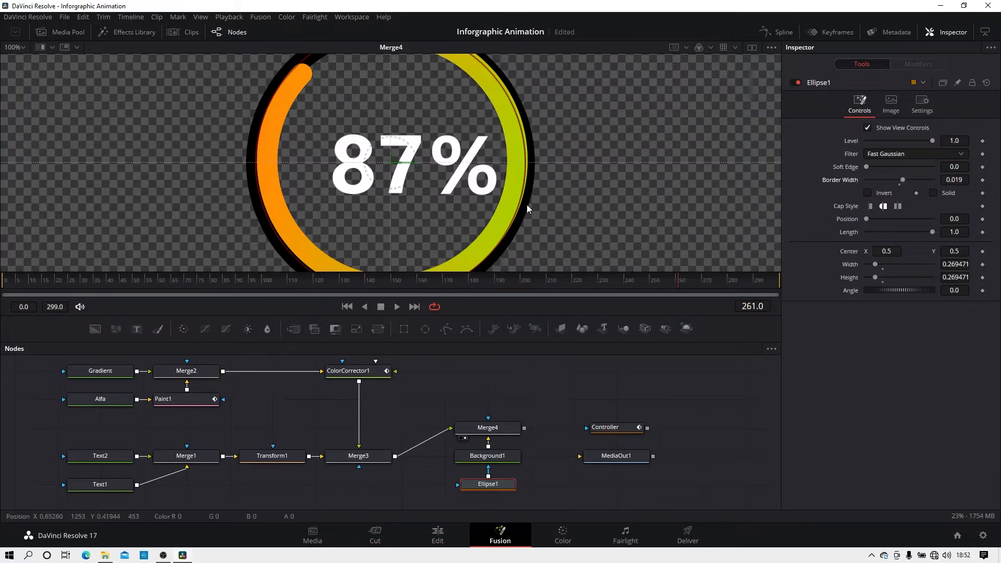
Resize the Ellipse1 ring to about 0.248 wide and 0.249 high so it sits beneath the coloured stroke.
{"action": "left_click_drag", "start_coordinate": [518, 206], "coordinate": [514, 202]}
{"action": "scroll", "coordinate": [533, 195], "scroll_direction": "down", "scroll_amount": 2}
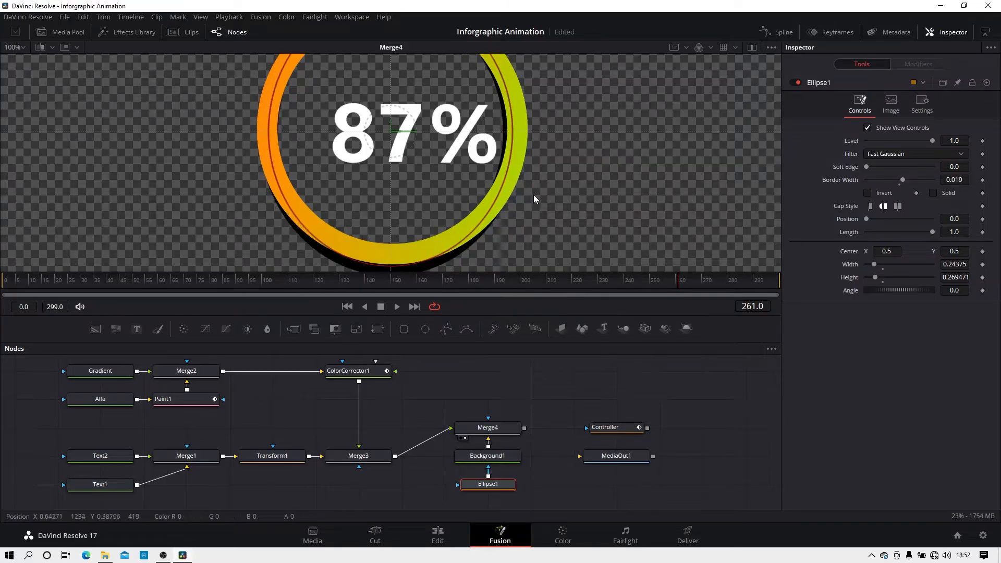
{"action": "left_click_drag", "start_coordinate": [364, 264], "coordinate": [365, 254]}
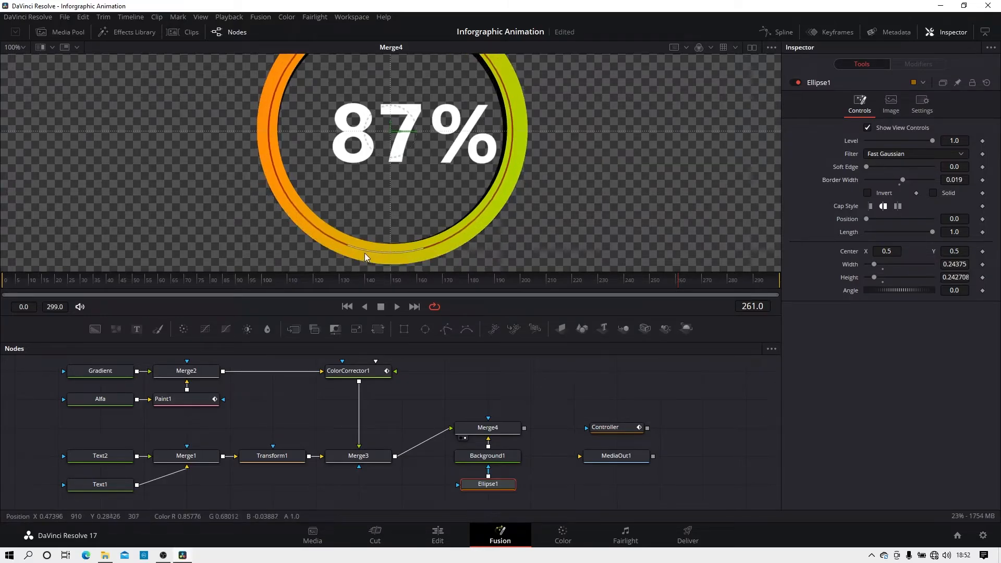
{"action": "scroll", "coordinate": [458, 202], "scroll_direction": "up", "scroll_amount": 2}
{"action": "scroll", "coordinate": [502, 162], "scroll_direction": "up", "scroll_amount": 2}
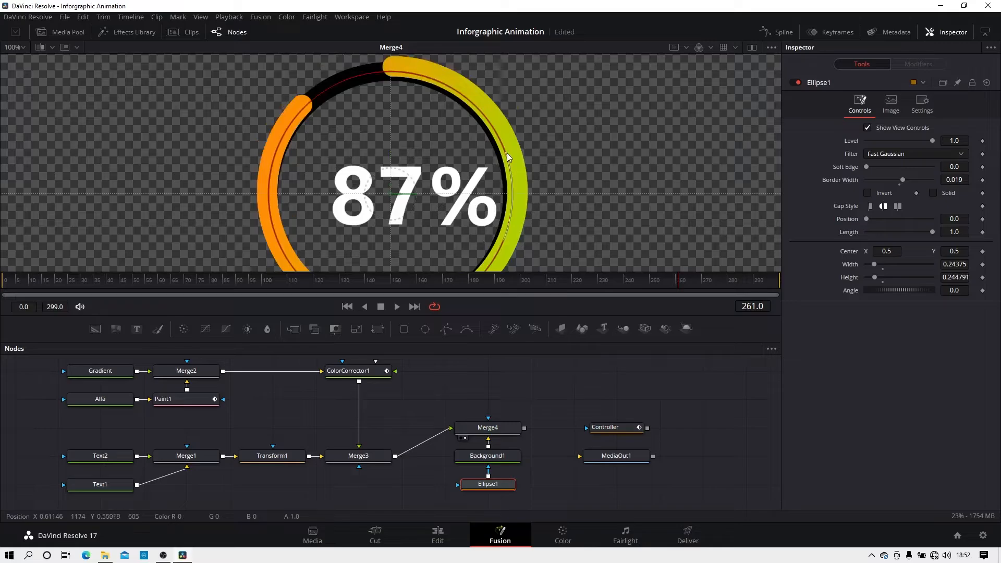
{"action": "left_click_drag", "start_coordinate": [506, 151], "coordinate": [517, 132]}
{"action": "scroll", "coordinate": [528, 146], "scroll_direction": "down", "scroll_amount": 4}
{"action": "scroll", "coordinate": [527, 145], "scroll_direction": "up", "scroll_amount": 2}
{"action": "scroll", "coordinate": [538, 132], "scroll_direction": "down", "scroll_amount": 5}
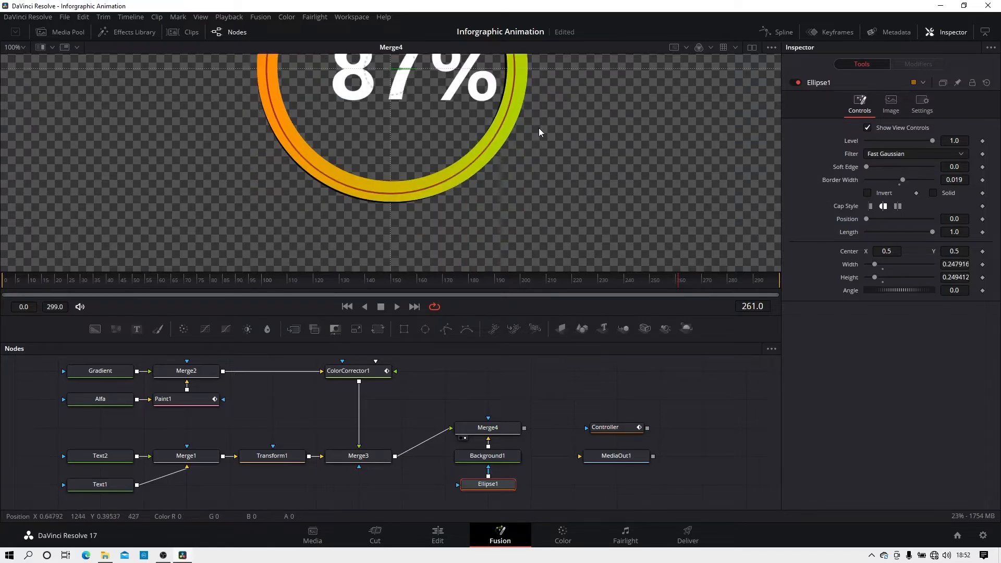
Enlarge the Ellipse1 ring to about 0.2505 wide and 0.252 high so it lines up beneath the coloured stroke.
{"action": "scroll", "coordinate": [539, 131], "scroll_direction": "up", "scroll_amount": 8}
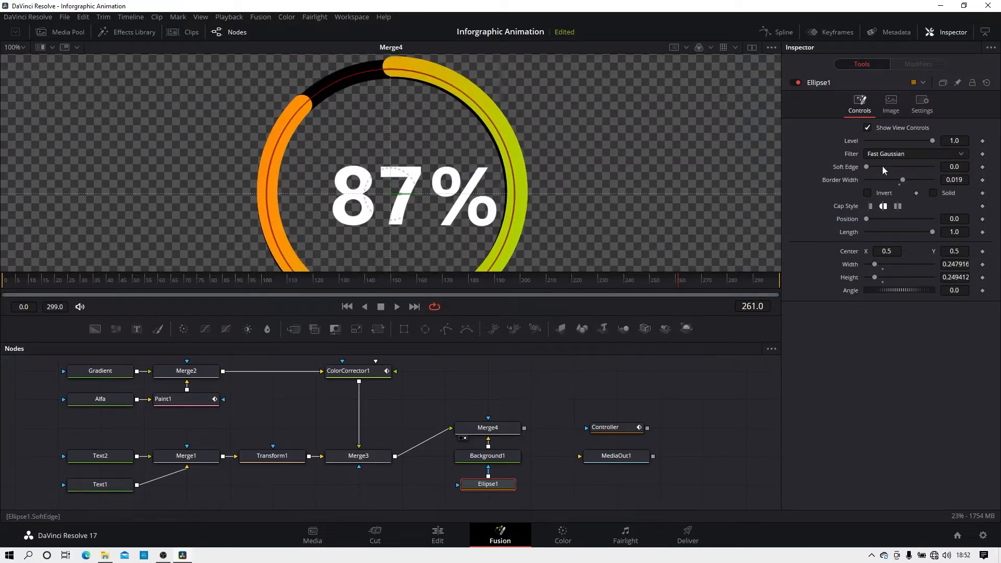
{"action": "left_click_drag", "start_coordinate": [902, 180], "coordinate": [901, 182]}
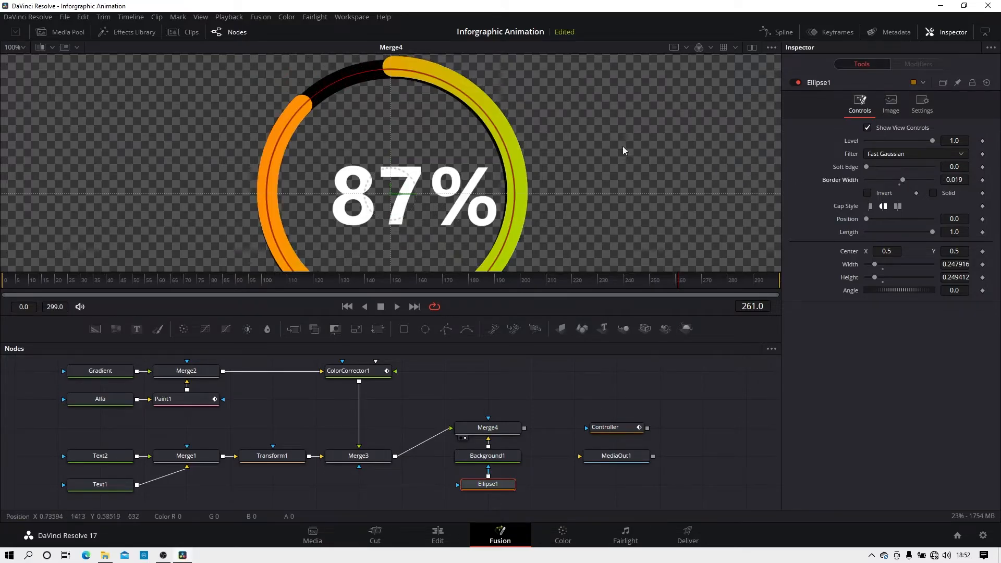
{"action": "left_click_drag", "start_coordinate": [459, 90], "coordinate": [464, 91]}
{"action": "scroll", "coordinate": [485, 89], "scroll_direction": "down", "scroll_amount": 3}
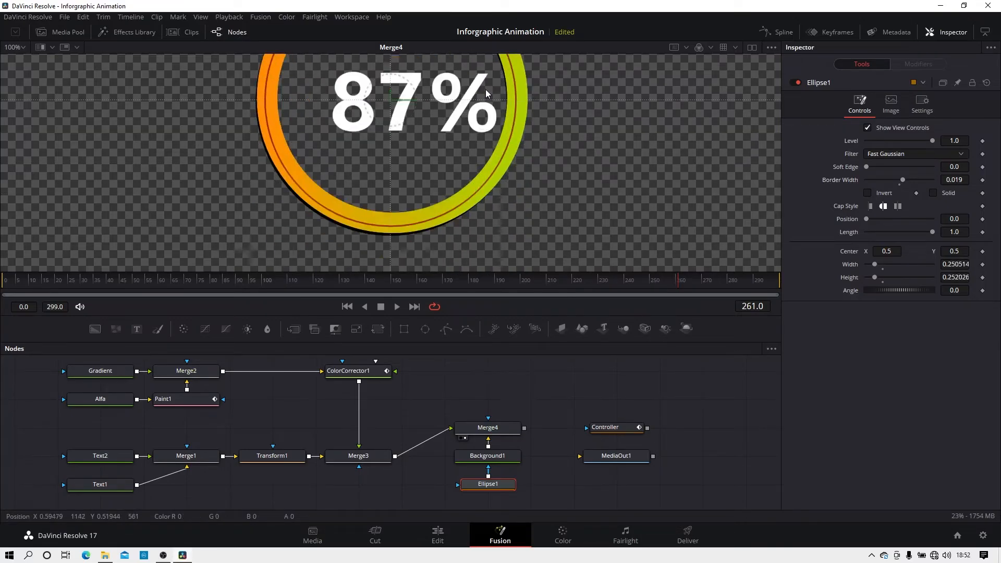
{"action": "scroll", "coordinate": [486, 89], "scroll_direction": "up", "scroll_amount": 1}
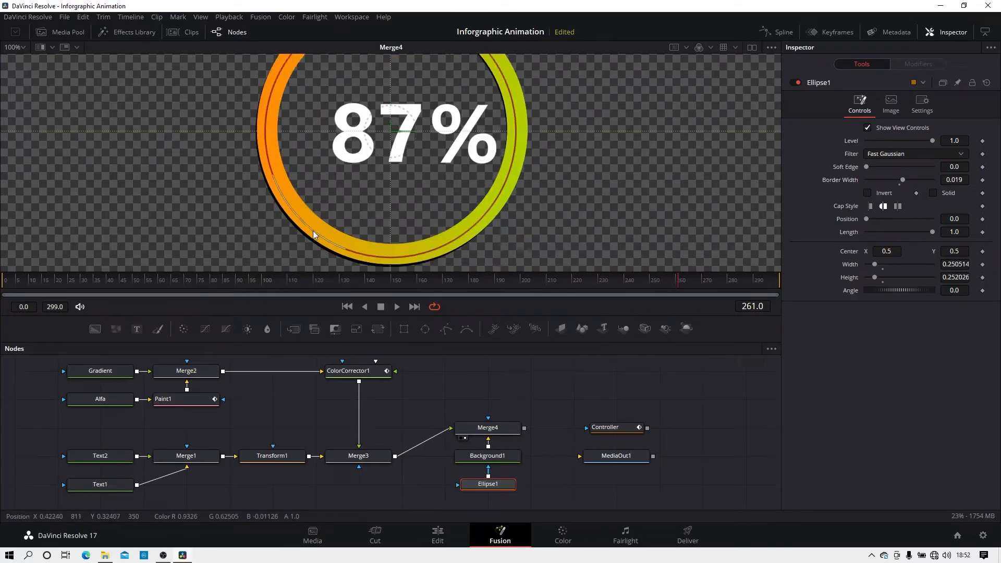
{"action": "scroll", "coordinate": [391, 186], "scroll_direction": "up", "scroll_amount": 1}
{"action": "scroll", "coordinate": [398, 198], "scroll_direction": "up", "scroll_amount": 1}
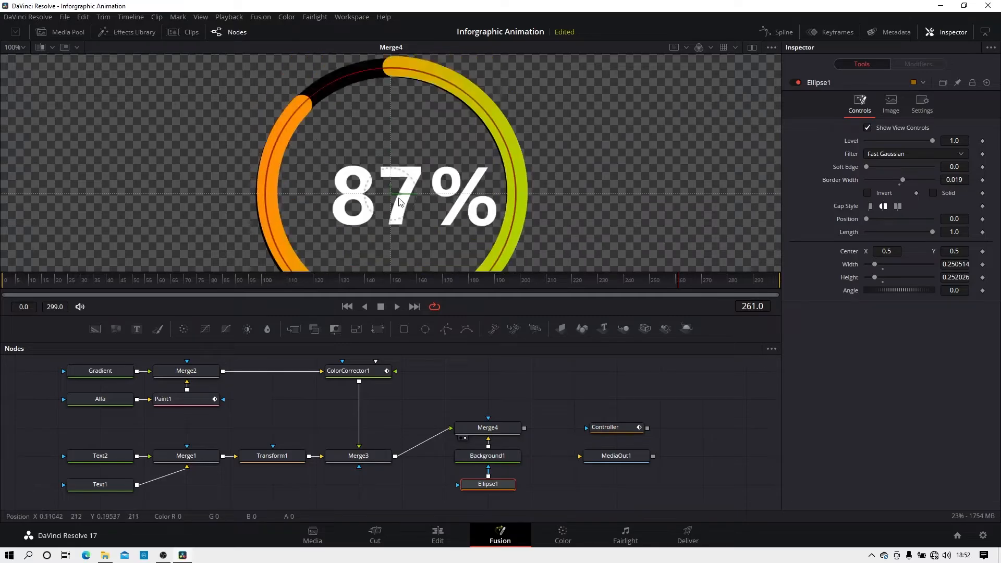
Fit the composition in the viewer and scrub through the whole timeline to check the counter and ring, ending at frame 0.
{"action": "left_click", "coordinate": [21, 47]}
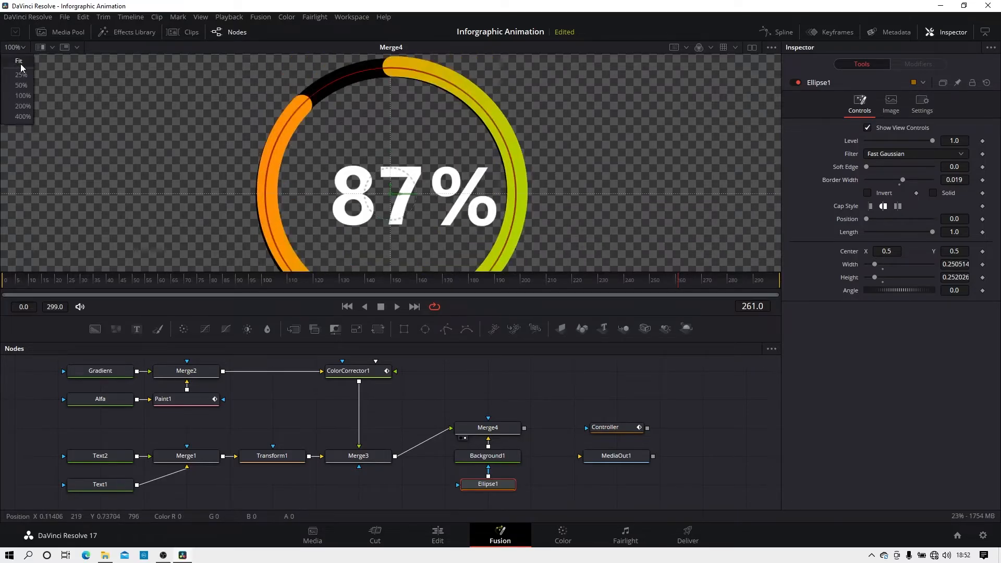
{"action": "left_click", "coordinate": [18, 60]}
{"action": "left_click_drag", "start_coordinate": [8, 292], "coordinate": [120, 294]}
{"action": "left_click_drag", "start_coordinate": [260, 300], "coordinate": [687, 284]}
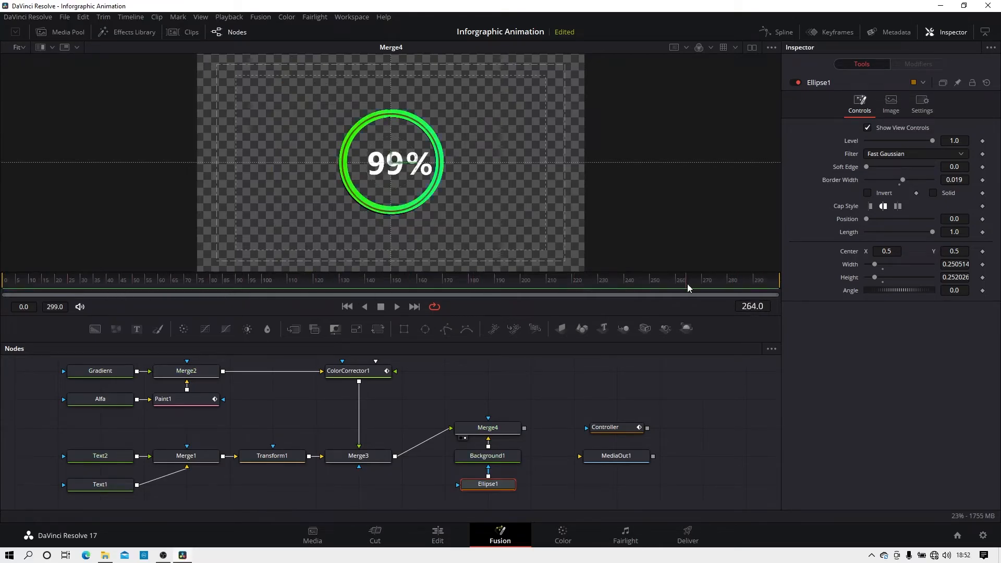
{"action": "left_click_drag", "start_coordinate": [218, 277], "coordinate": [5, 282]}
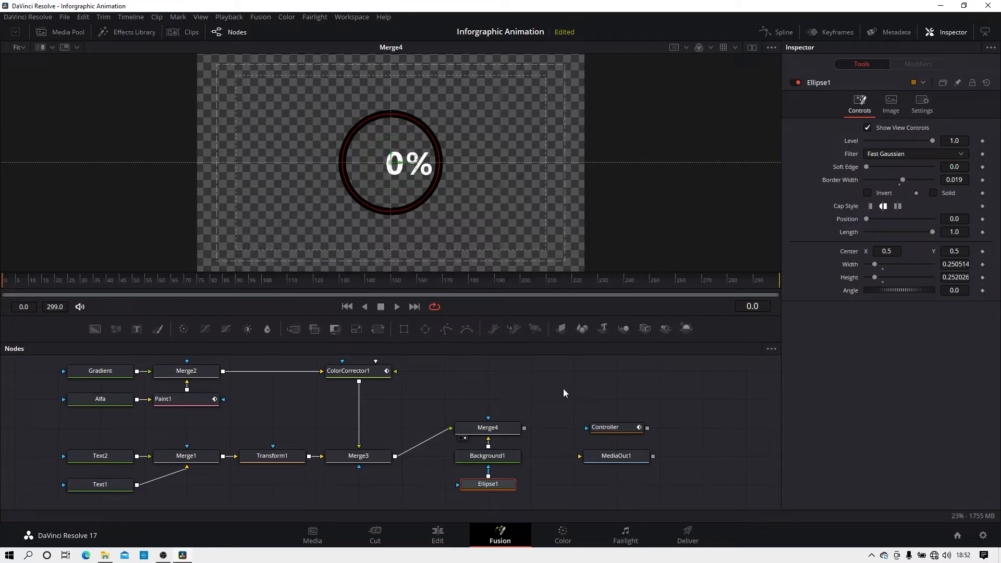
Animate Transform1's Center from frame 0 and move it to X about 0.5005 so the single-digit percentage sits centred in the ring.
{"action": "left_click", "coordinate": [23, 49]}
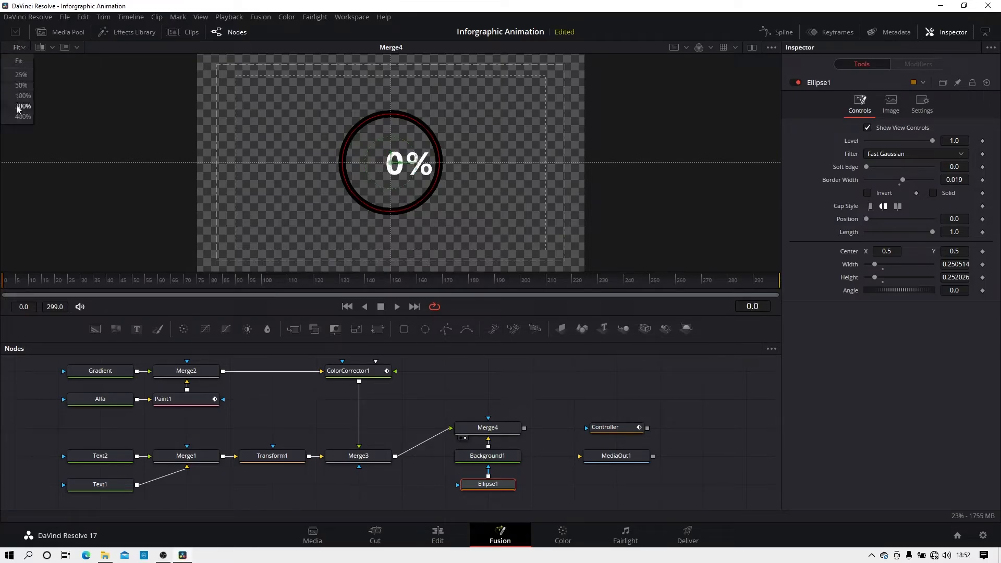
{"action": "left_click", "coordinate": [27, 93]}
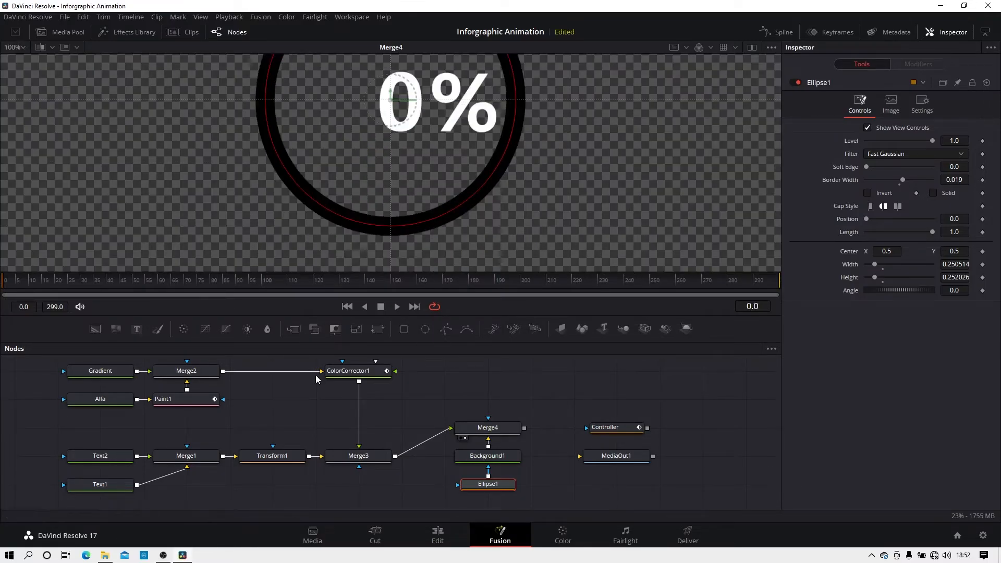
{"action": "left_click", "coordinate": [272, 456]}
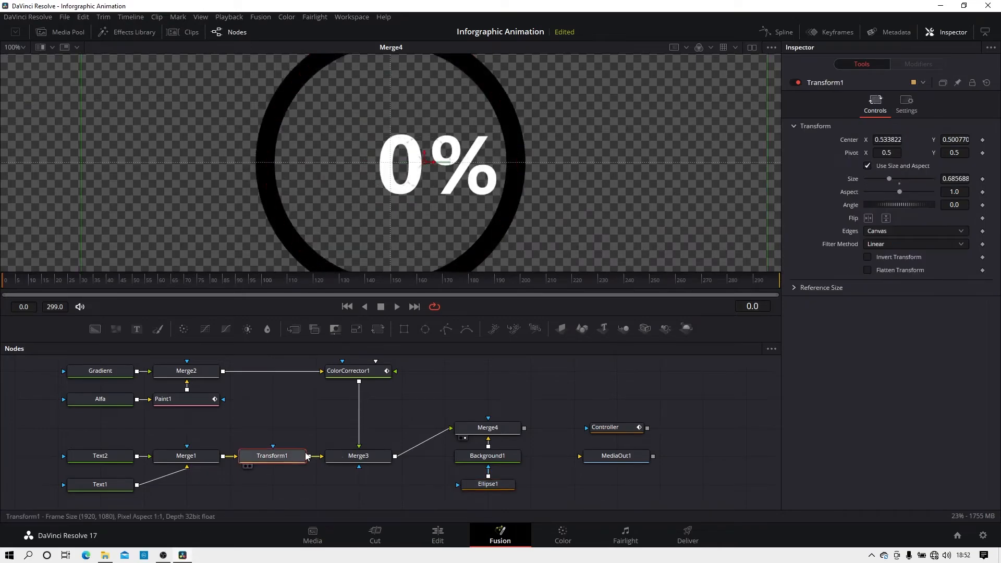
{"action": "right_click", "coordinate": [850, 139]}
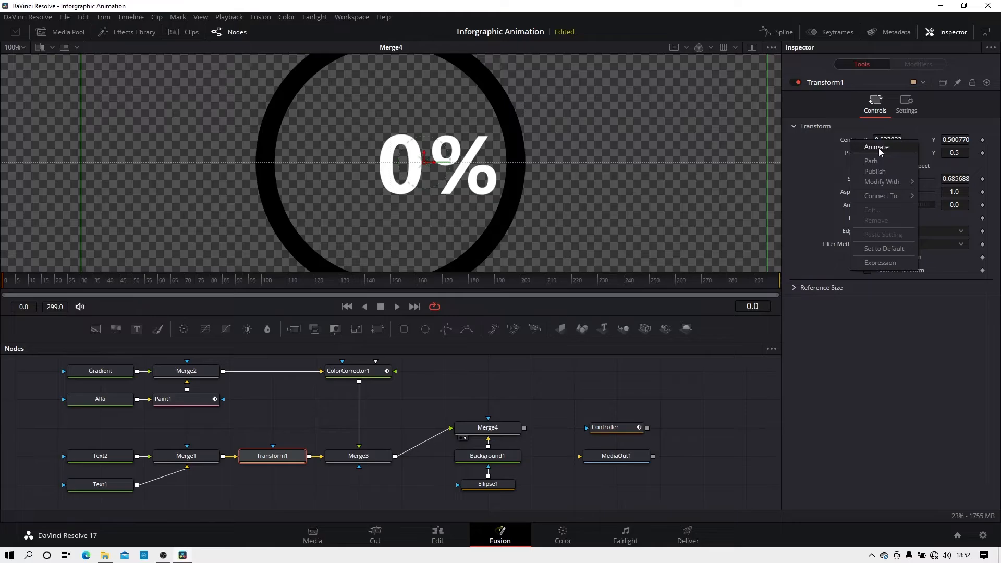
{"action": "left_click", "coordinate": [878, 148]}
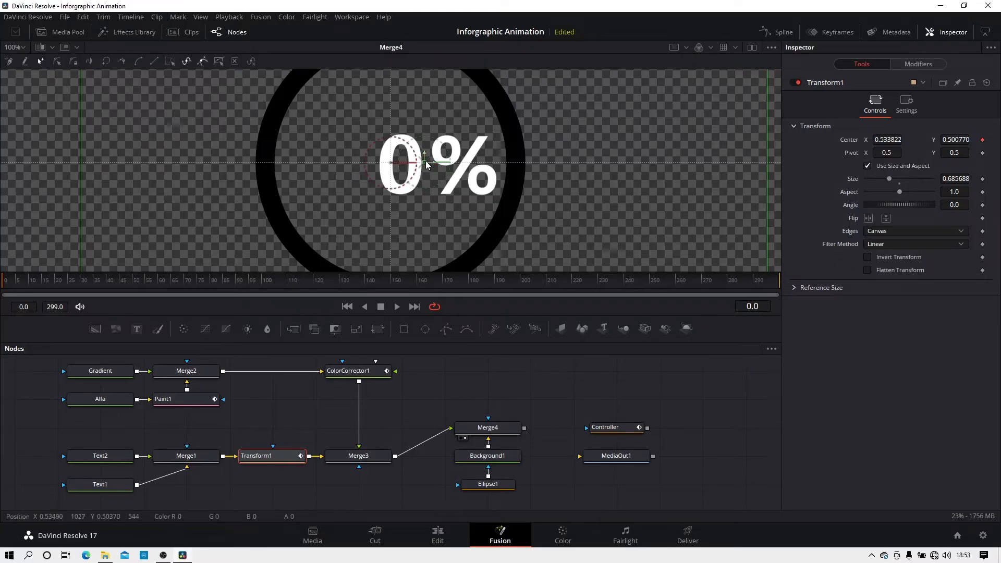
{"action": "left_click_drag", "start_coordinate": [426, 166], "coordinate": [385, 167]}
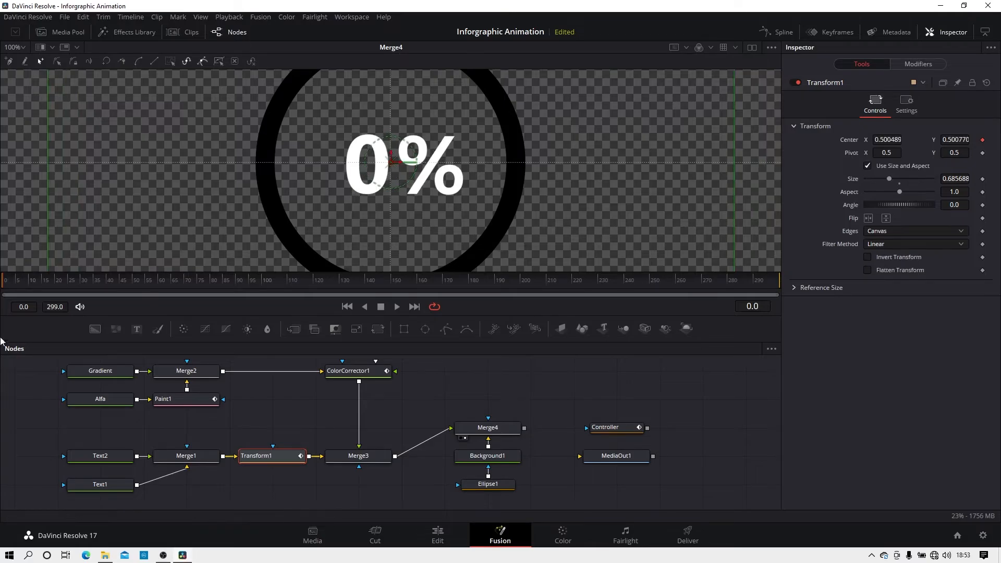
Hold Transform1's Center with a keyframe at frame 27 and shift it to X about 0.511 at frame 30.
{"action": "left_click_drag", "start_coordinate": [15, 280], "coordinate": [75, 283]}
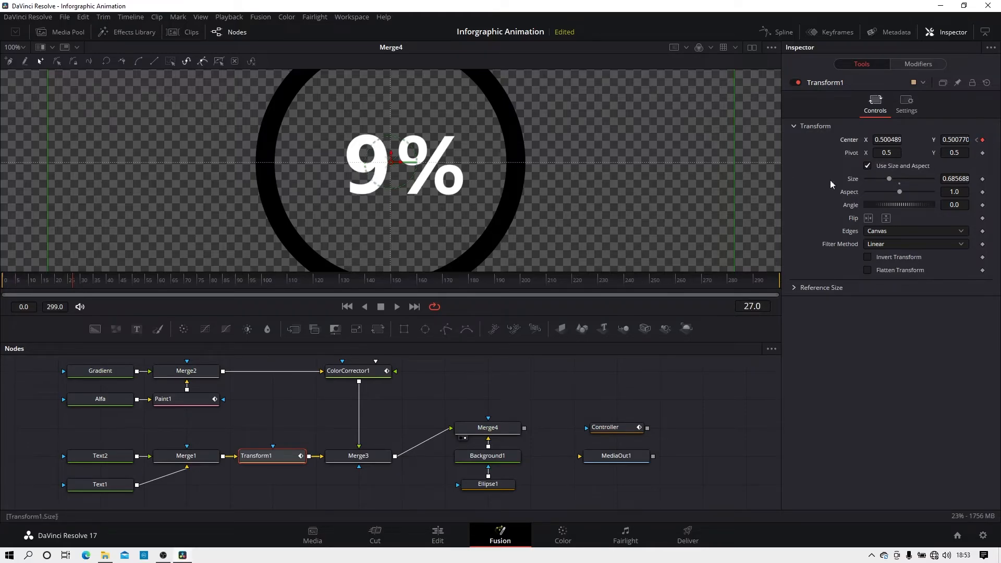
{"action": "left_click", "coordinate": [77, 278]}
{"action": "left_click", "coordinate": [83, 277]}
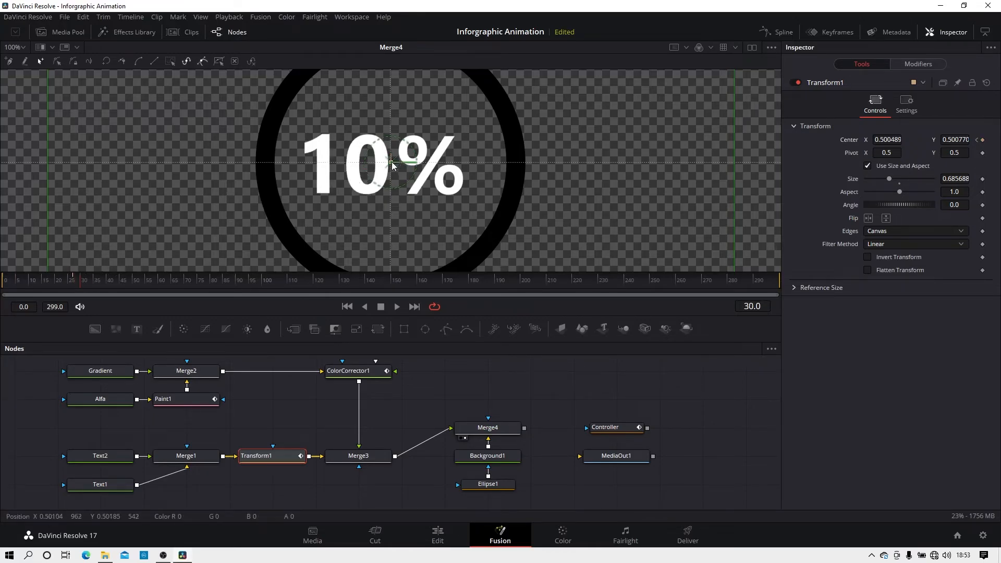
{"action": "left_click_drag", "start_coordinate": [392, 165], "coordinate": [402, 161]}
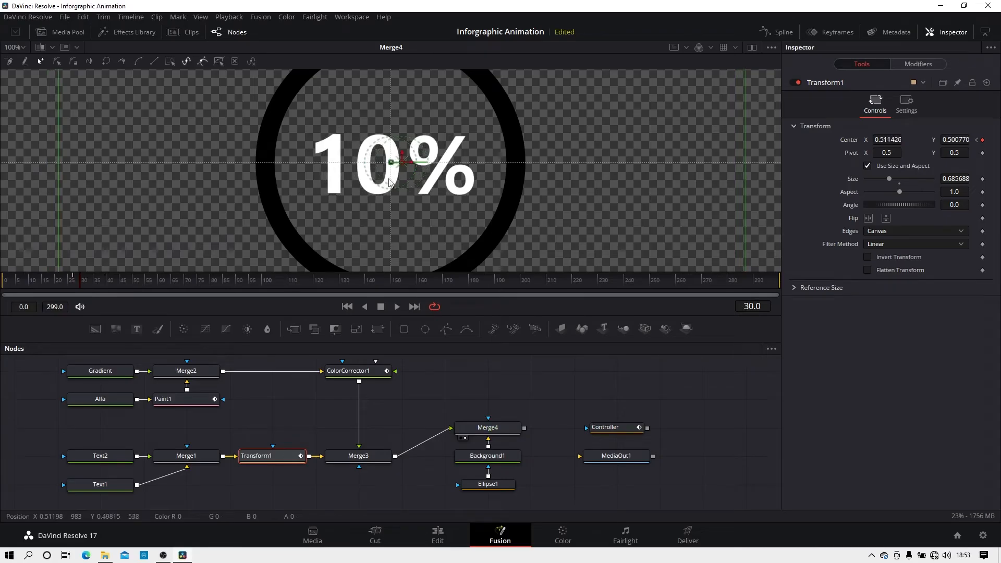
Hold Transform1's Center with a keyframe at frame 57 and shift it to X about 0.5198, Y about 0.5017 at frame 59.
{"action": "left_click_drag", "start_coordinate": [104, 281], "coordinate": [167, 279]}
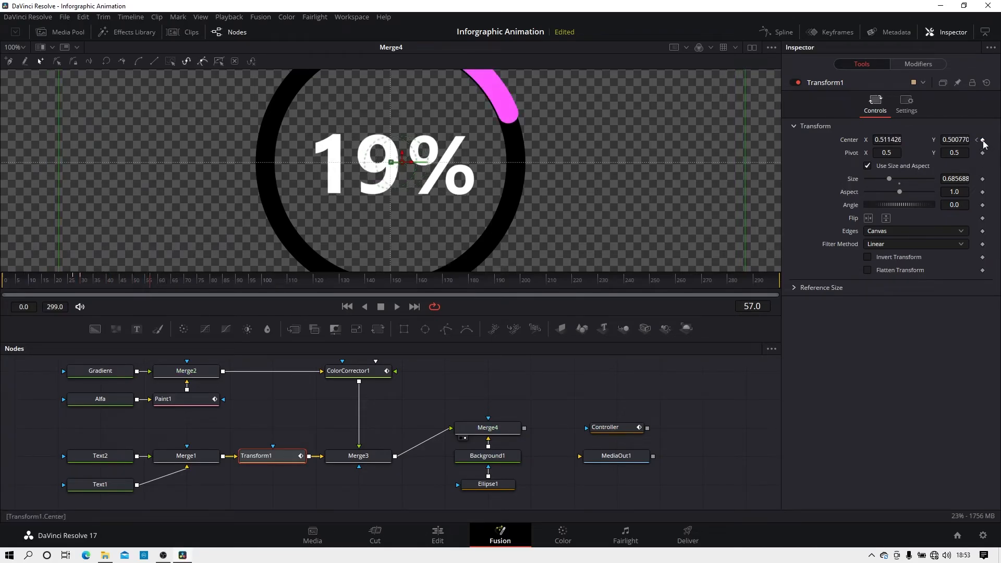
{"action": "left_click", "coordinate": [157, 279]}
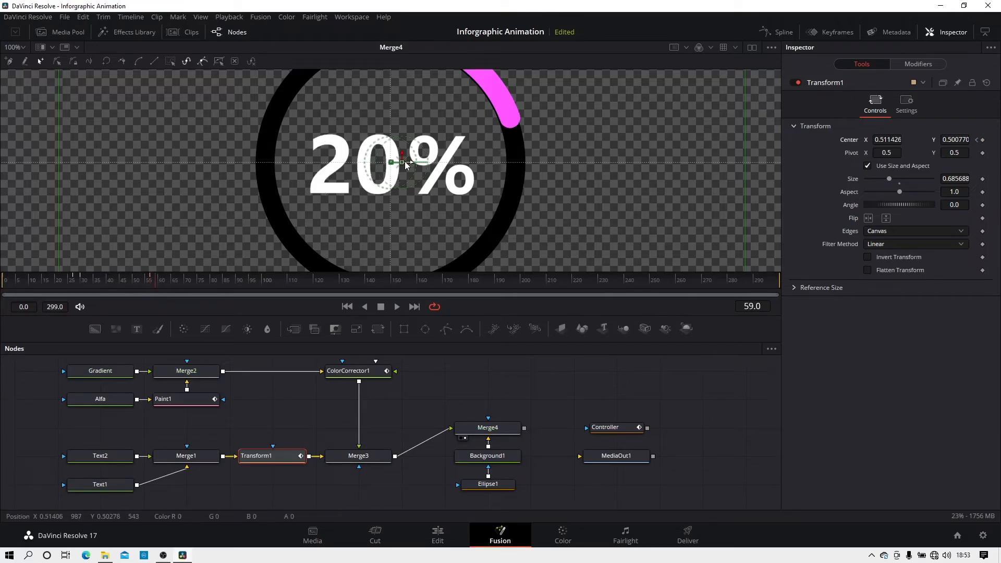
{"action": "left_click_drag", "start_coordinate": [402, 162], "coordinate": [412, 161]}
Hold Transform1's Center with a keyframe at frame 116 and shift it to X about 0.5276 a few frames on.
{"action": "left_click", "coordinate": [237, 281]}
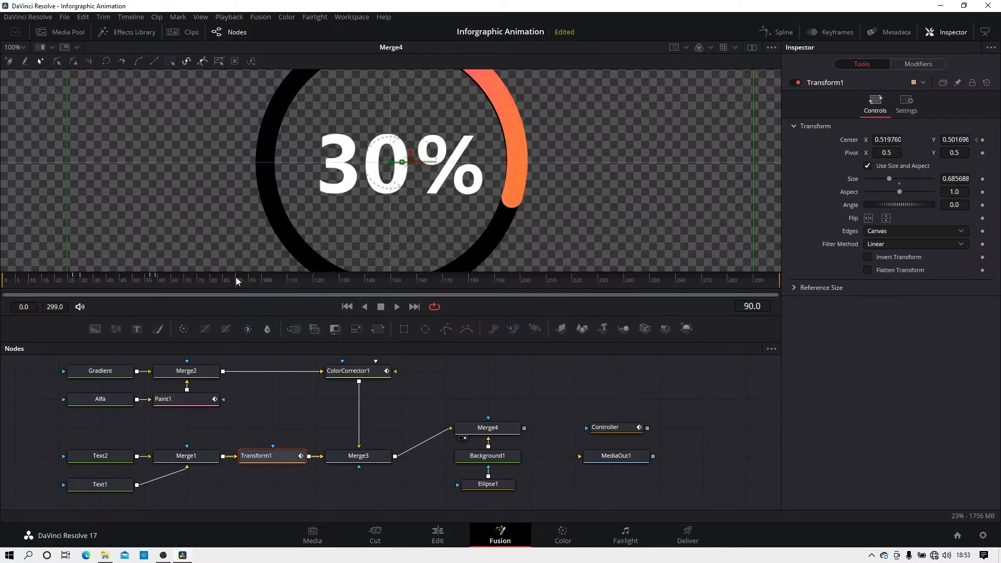
{"action": "left_click_drag", "start_coordinate": [247, 278], "coordinate": [305, 282]}
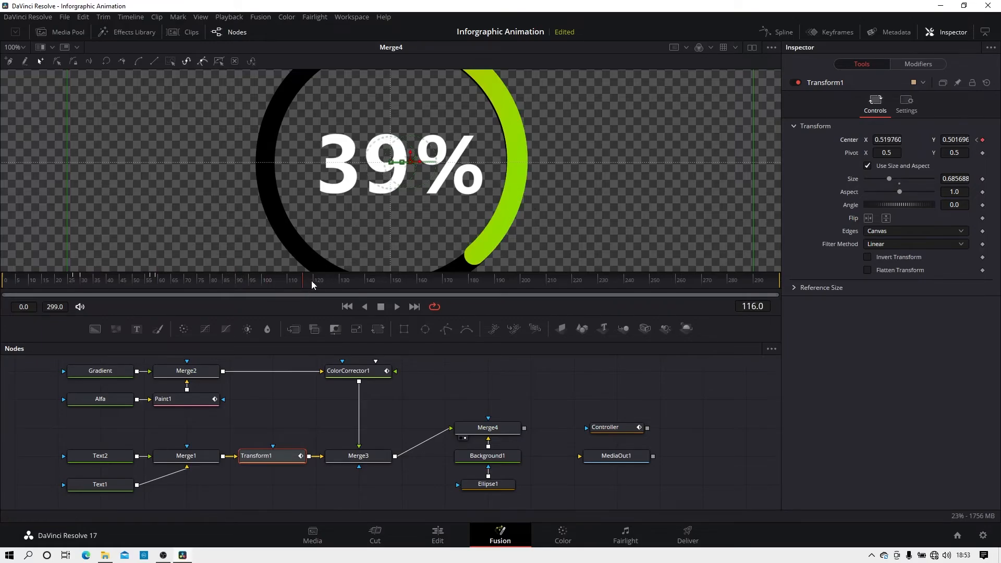
{"action": "left_click", "coordinate": [311, 281]}
{"action": "left_click_drag", "start_coordinate": [411, 161], "coordinate": [419, 162]}
Hold Transform1's Center with a keyframe at frame 296 and shift it to X about 0.5333, Y about 0.5008 at frame 299.
{"action": "left_click_drag", "start_coordinate": [358, 279], "coordinate": [656, 275]}
{"action": "left_click", "coordinate": [743, 277]}
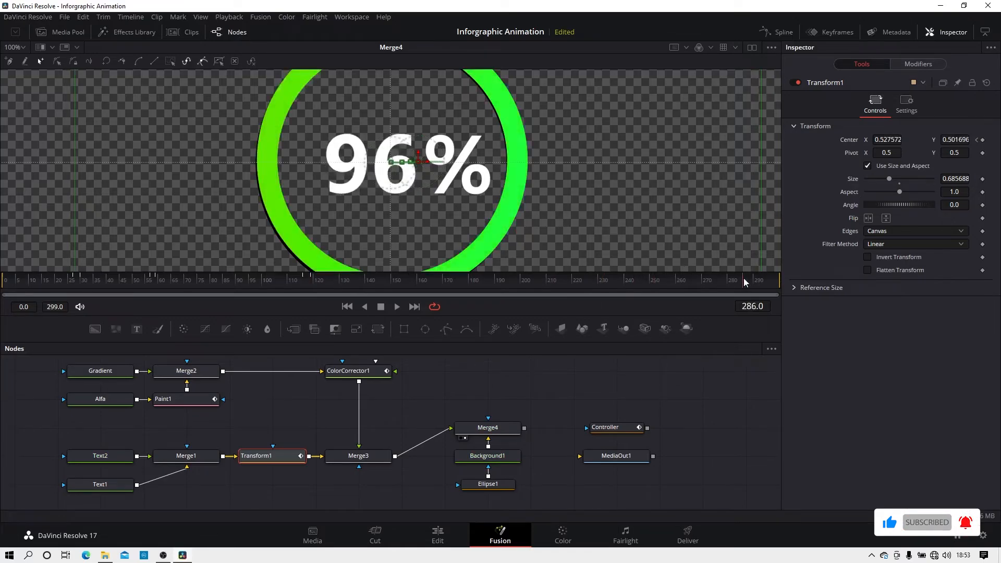
{"action": "left_click", "coordinate": [771, 281]}
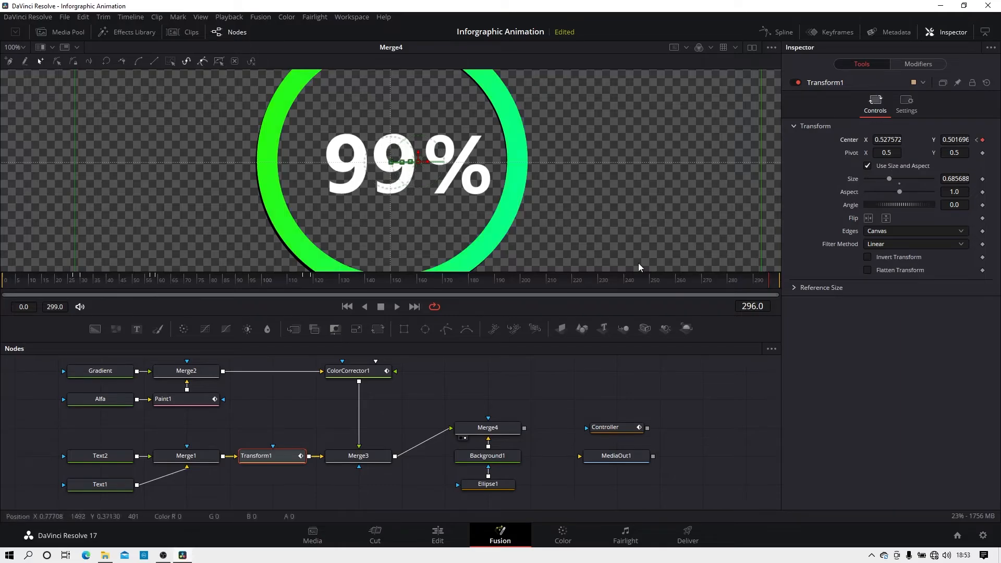
{"action": "left_click", "coordinate": [775, 281]}
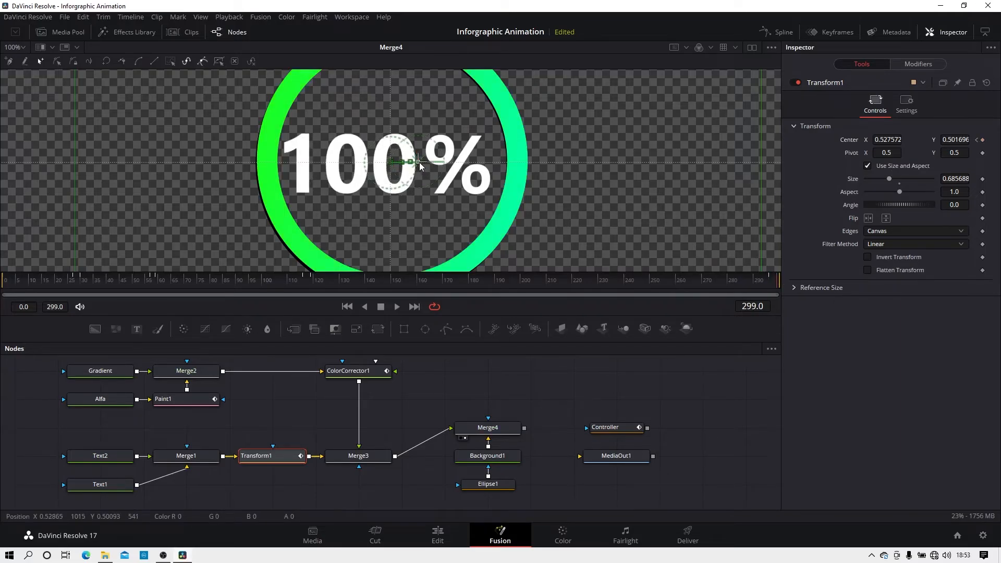
{"action": "left_click_drag", "start_coordinate": [420, 165], "coordinate": [426, 159]}
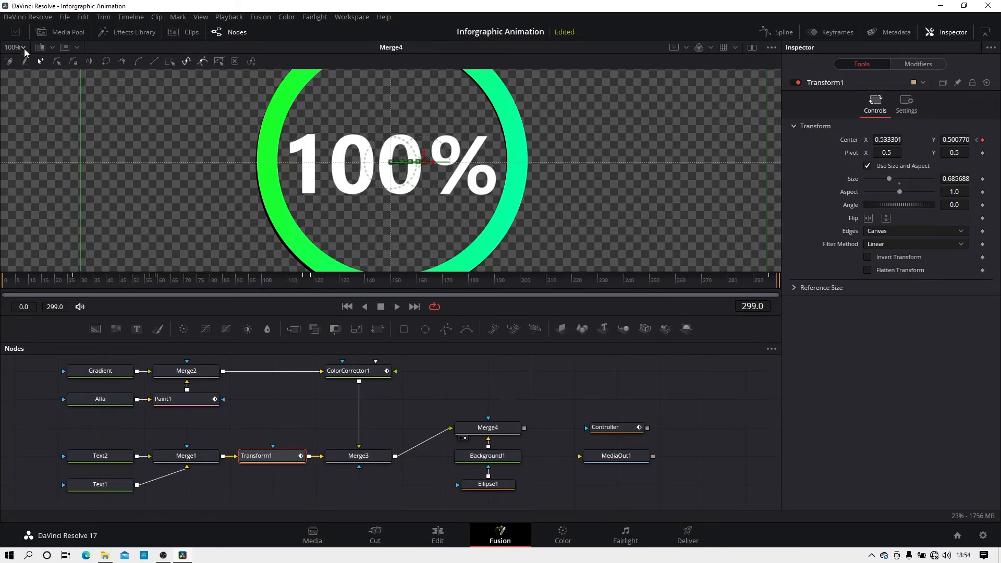
{"action": "left_click", "coordinate": [23, 47]}
{"action": "left_click", "coordinate": [21, 63]}
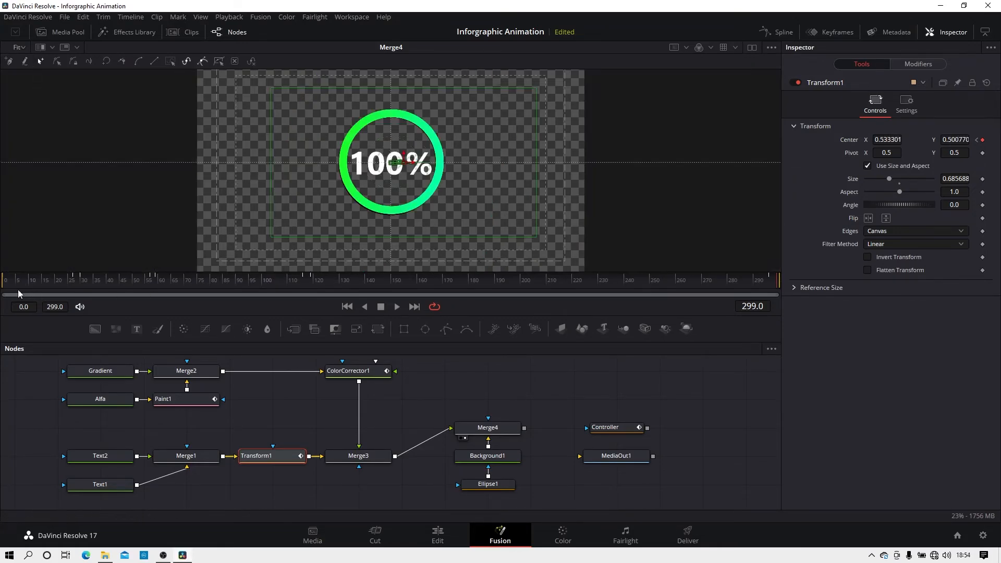
{"action": "mouse_move", "coordinate": [5, 282]}
{"action": "left_mouse_down"}
{"action": "mouse_move", "coordinate": [96, 286]}
{"action": "mouse_move", "coordinate": [6, 285]}
{"action": "left_mouse_up"}
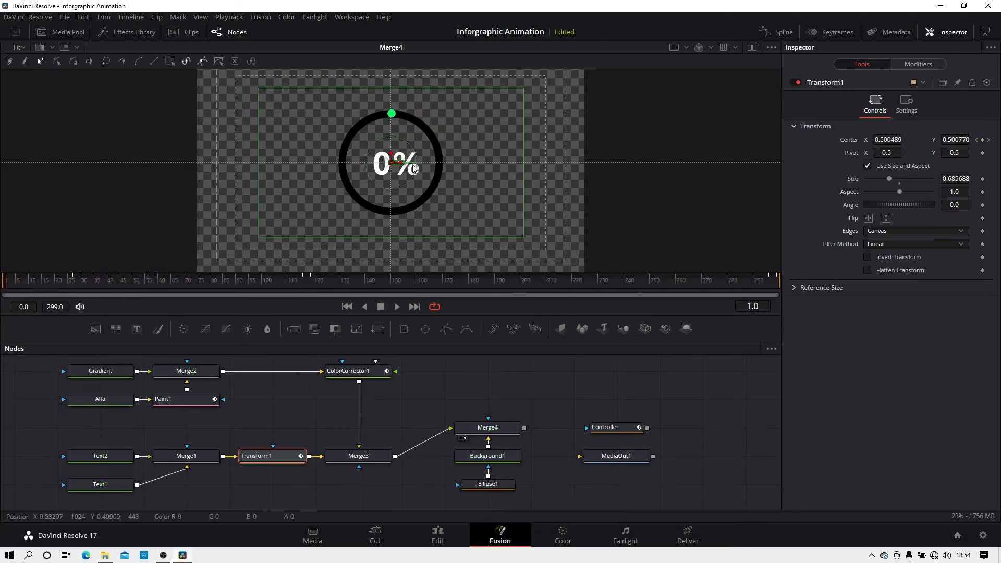
Add a second Background node beside Ellipse1 and move the Controller and MediaOut1 nodes aside to make room.
{"action": "left_click", "coordinate": [639, 381]}
{"action": "left_click", "coordinate": [95, 329]}
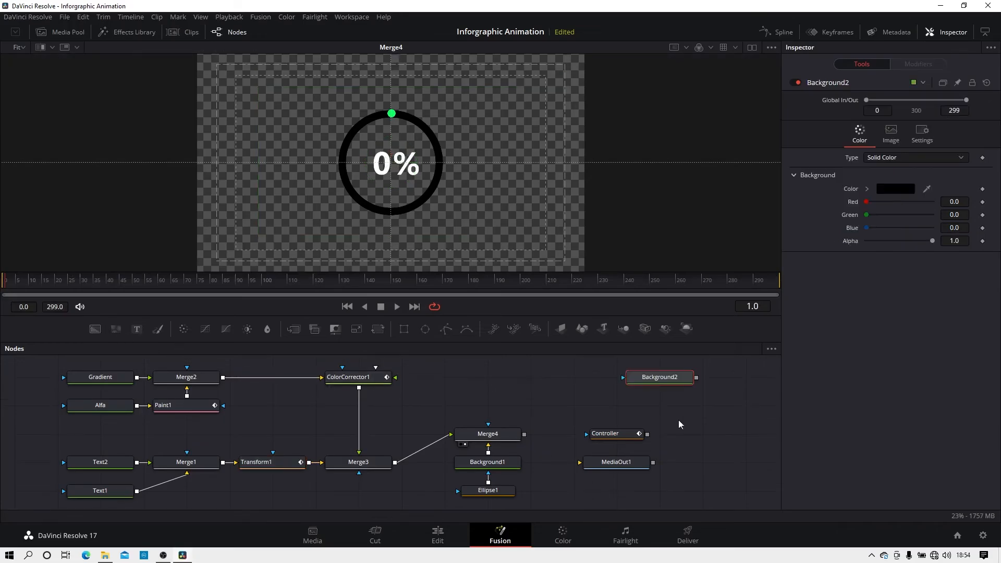
{"action": "left_click_drag", "start_coordinate": [662, 377], "coordinate": [576, 491]}
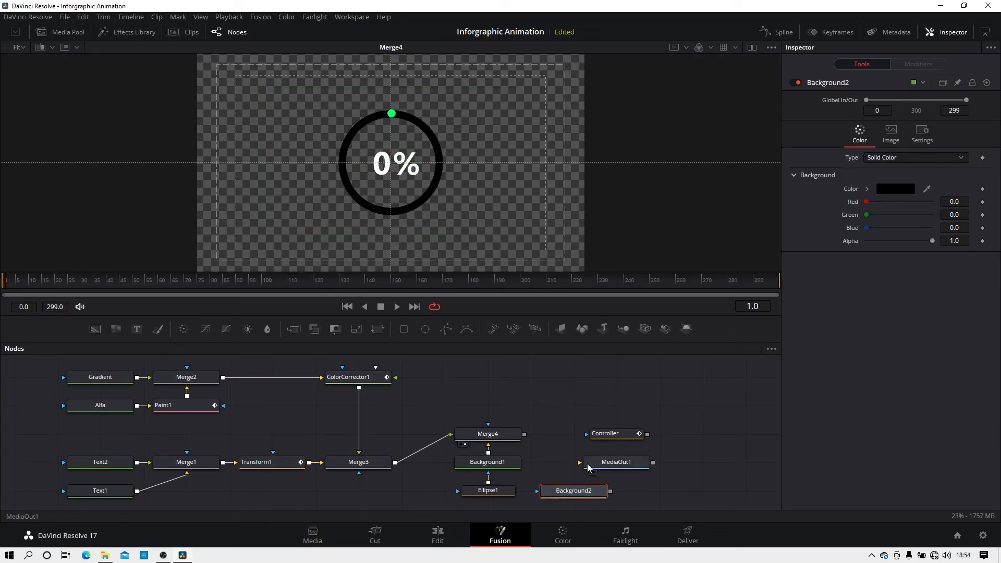
{"action": "left_click_drag", "start_coordinate": [567, 414], "coordinate": [719, 410]}
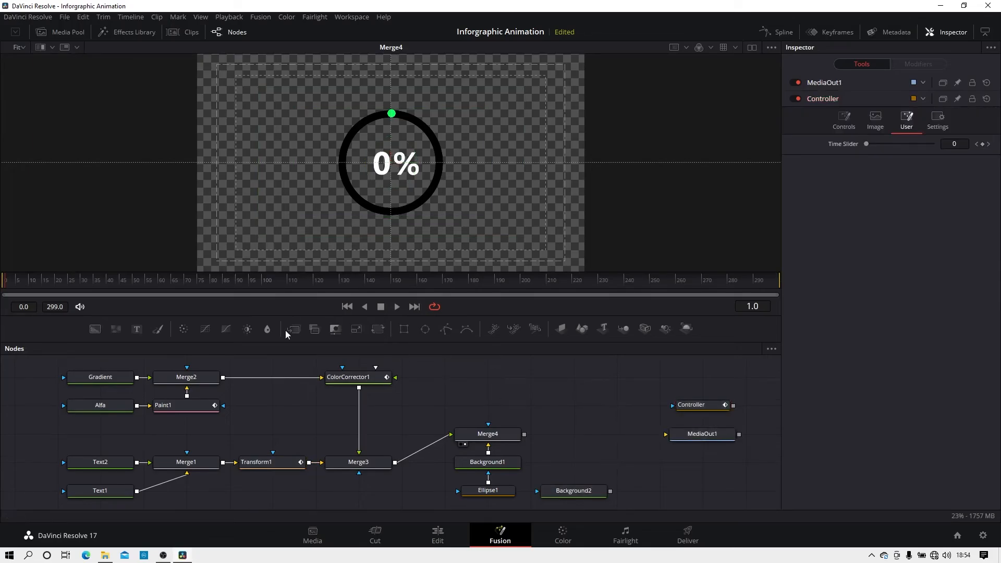
Add a Merge node directly above Background2 and move both nodes up, beyond Merge4's row.
{"action": "left_click_drag", "start_coordinate": [355, 358], "coordinate": [574, 459]}
{"action": "left_click", "coordinate": [584, 415]}
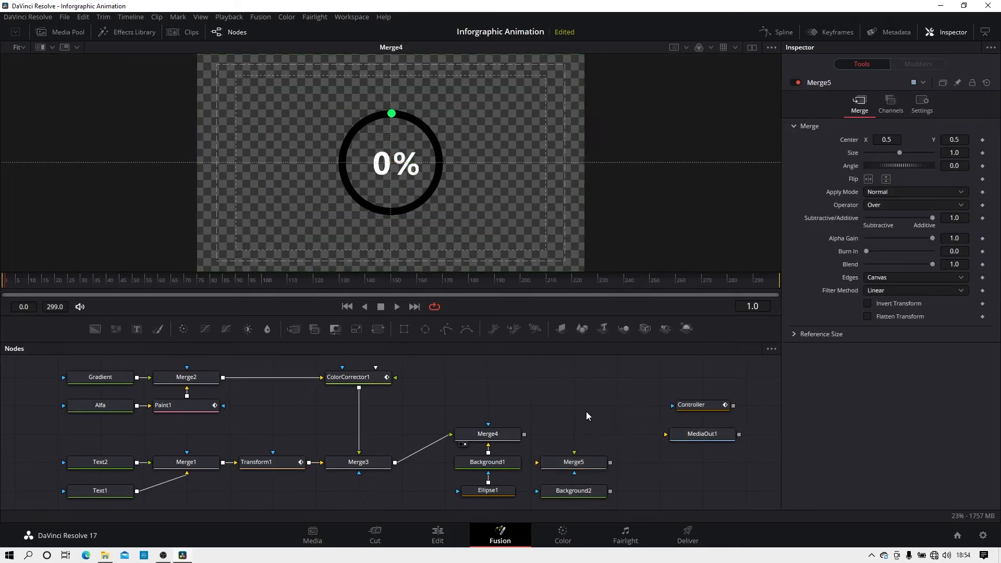
{"action": "scroll", "coordinate": [586, 409], "scroll_direction": "down", "scroll_amount": 1}
{"action": "scroll", "coordinate": [586, 407], "scroll_direction": "up", "scroll_amount": 1}
{"action": "left_click_drag", "start_coordinate": [539, 432], "coordinate": [607, 503]}
{"action": "left_click_drag", "start_coordinate": [589, 464], "coordinate": [590, 378]}
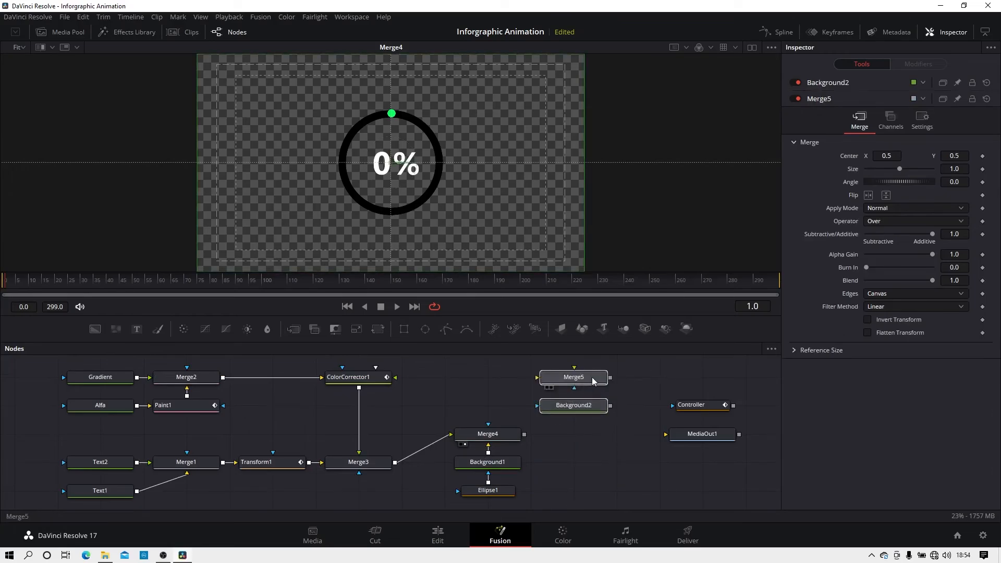
Connect Background2 as Merge5's background and Merge4 as its foreground.
{"action": "left_click", "coordinate": [617, 442]}
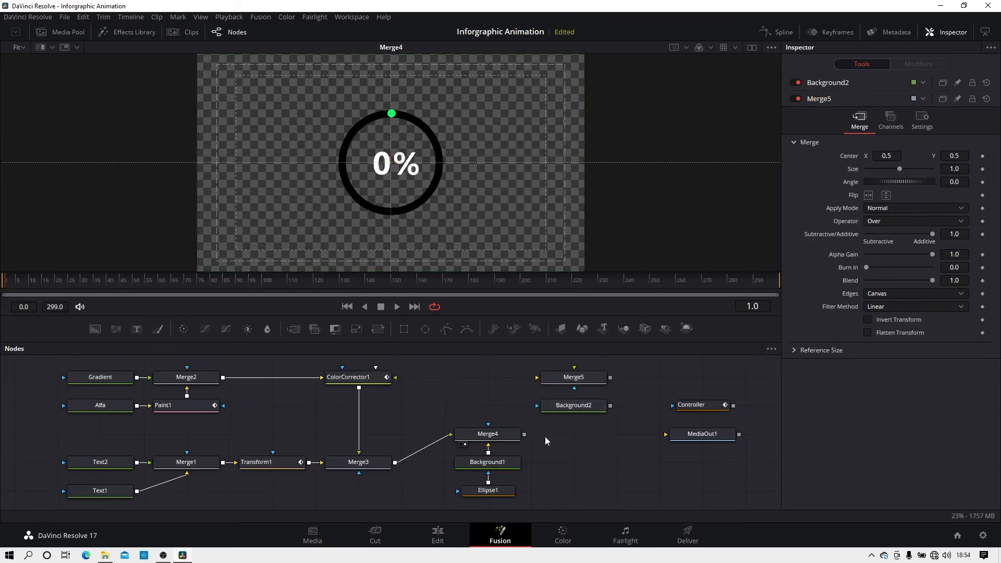
{"action": "left_click_drag", "start_coordinate": [537, 381], "coordinate": [588, 423]}
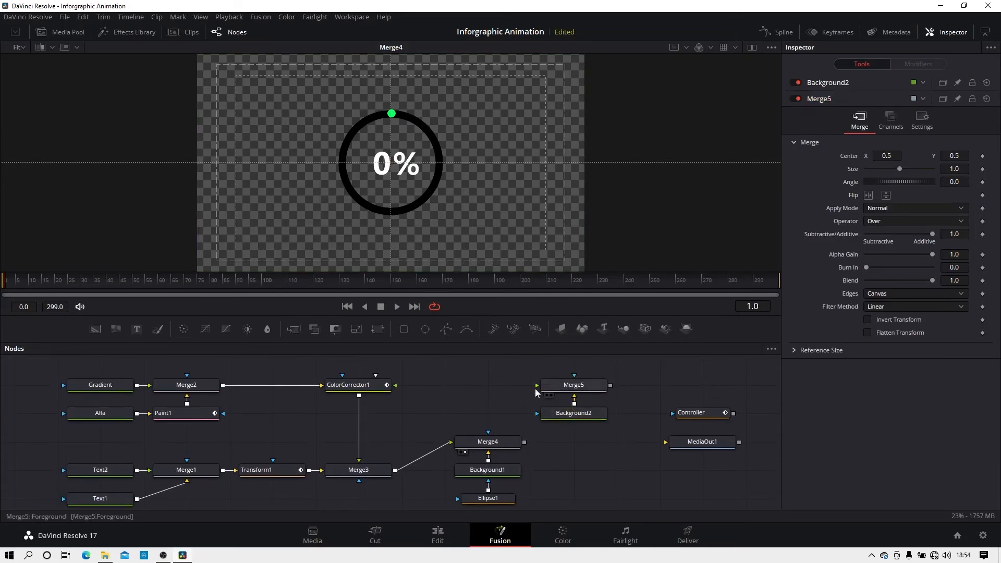
{"action": "left_click_drag", "start_coordinate": [537, 385], "coordinate": [466, 416]}
{"action": "left_click_drag", "start_coordinate": [522, 422], "coordinate": [498, 446]}
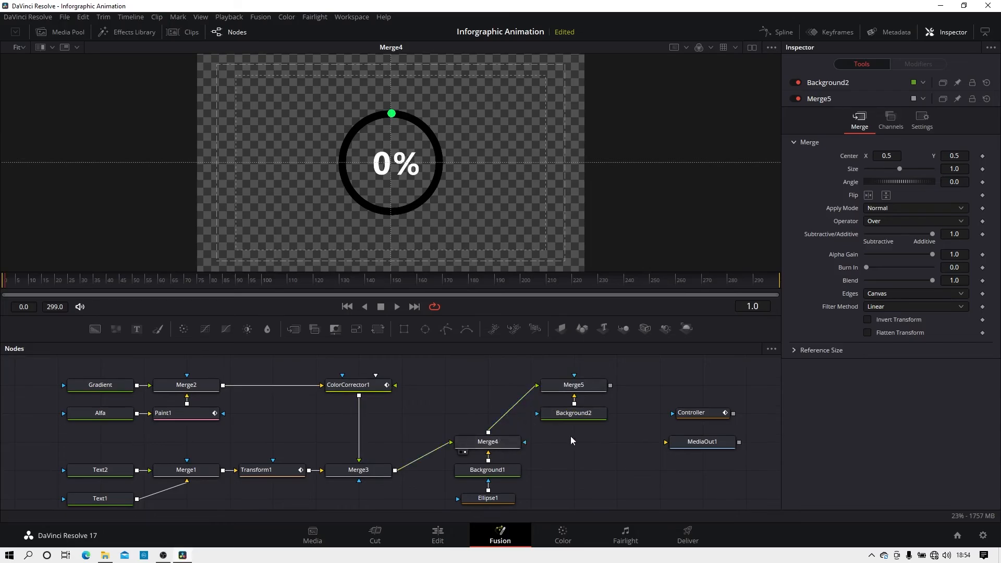
Display Merge5 in the viewer and change Background2's colour to dark grey so the black ring stands out.
{"action": "left_click", "coordinate": [574, 388]}
{"action": "key", "text": "1"}
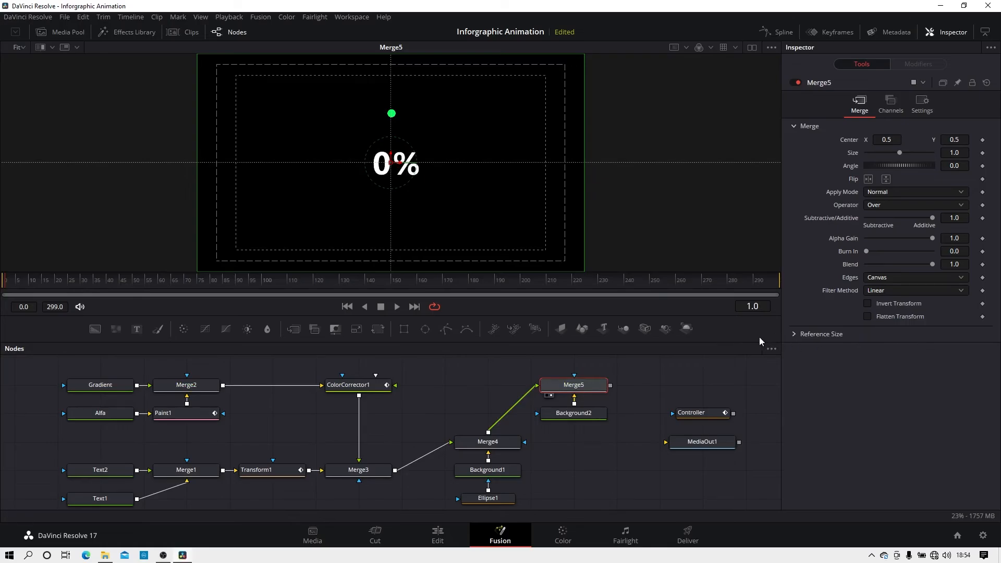
{"action": "left_click", "coordinate": [582, 417]}
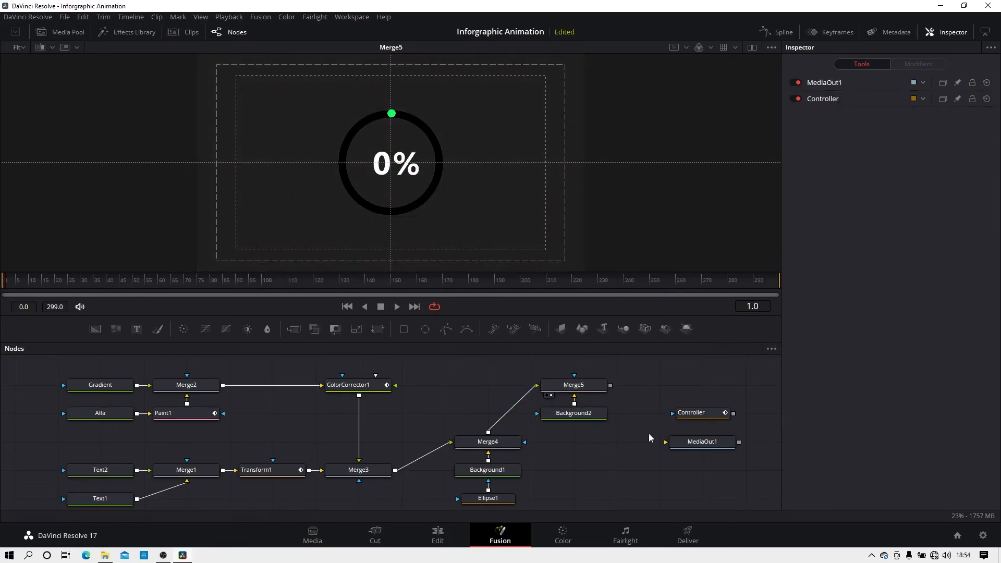
Connect Merge5's output to MediaOut1 and play the finished animation on the Edit page.
{"action": "left_click_drag", "start_coordinate": [666, 442], "coordinate": [593, 390]}
{"action": "left_click", "coordinate": [505, 535]}
{"action": "left_click", "coordinate": [444, 540]}
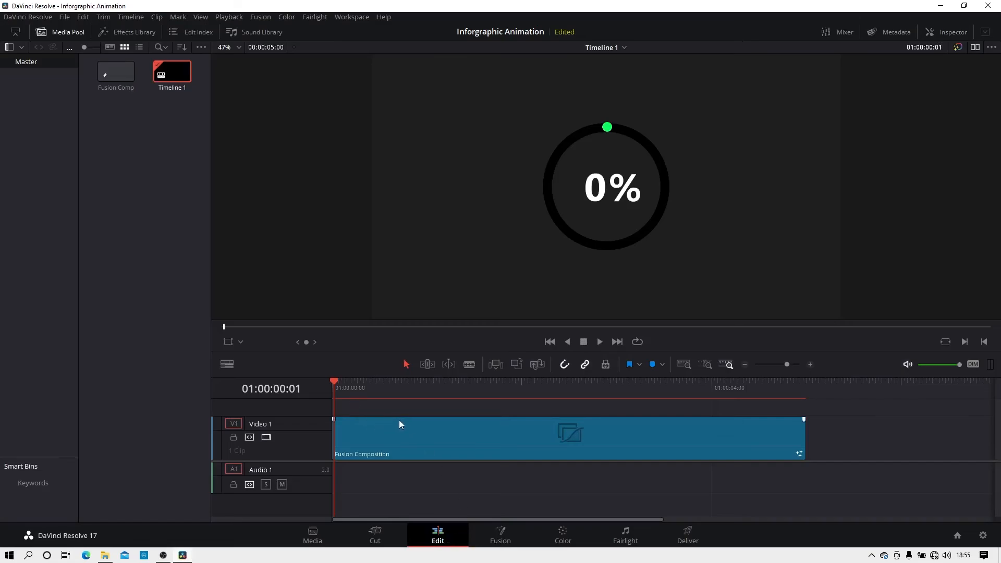
{"action": "left_click", "coordinate": [600, 342]}
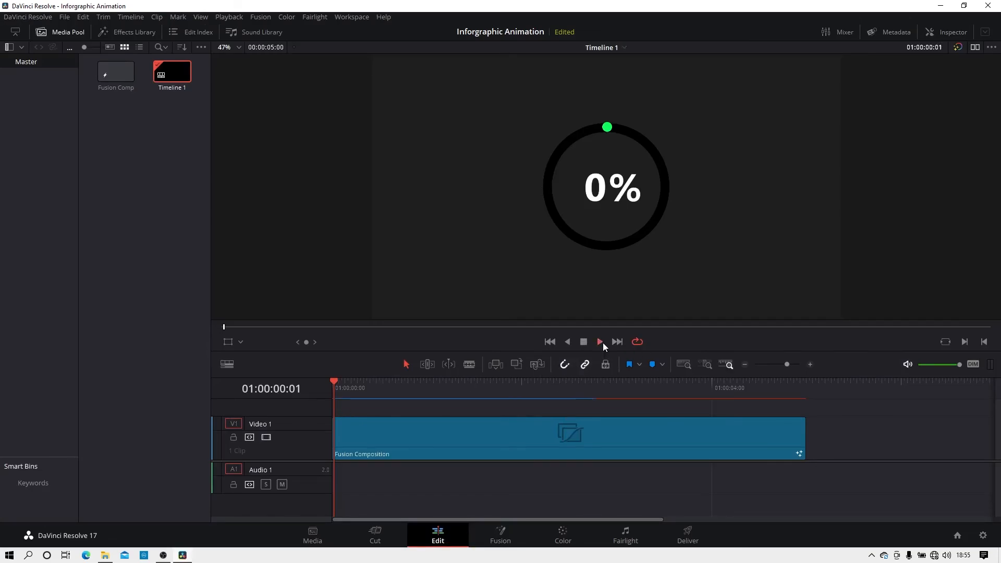